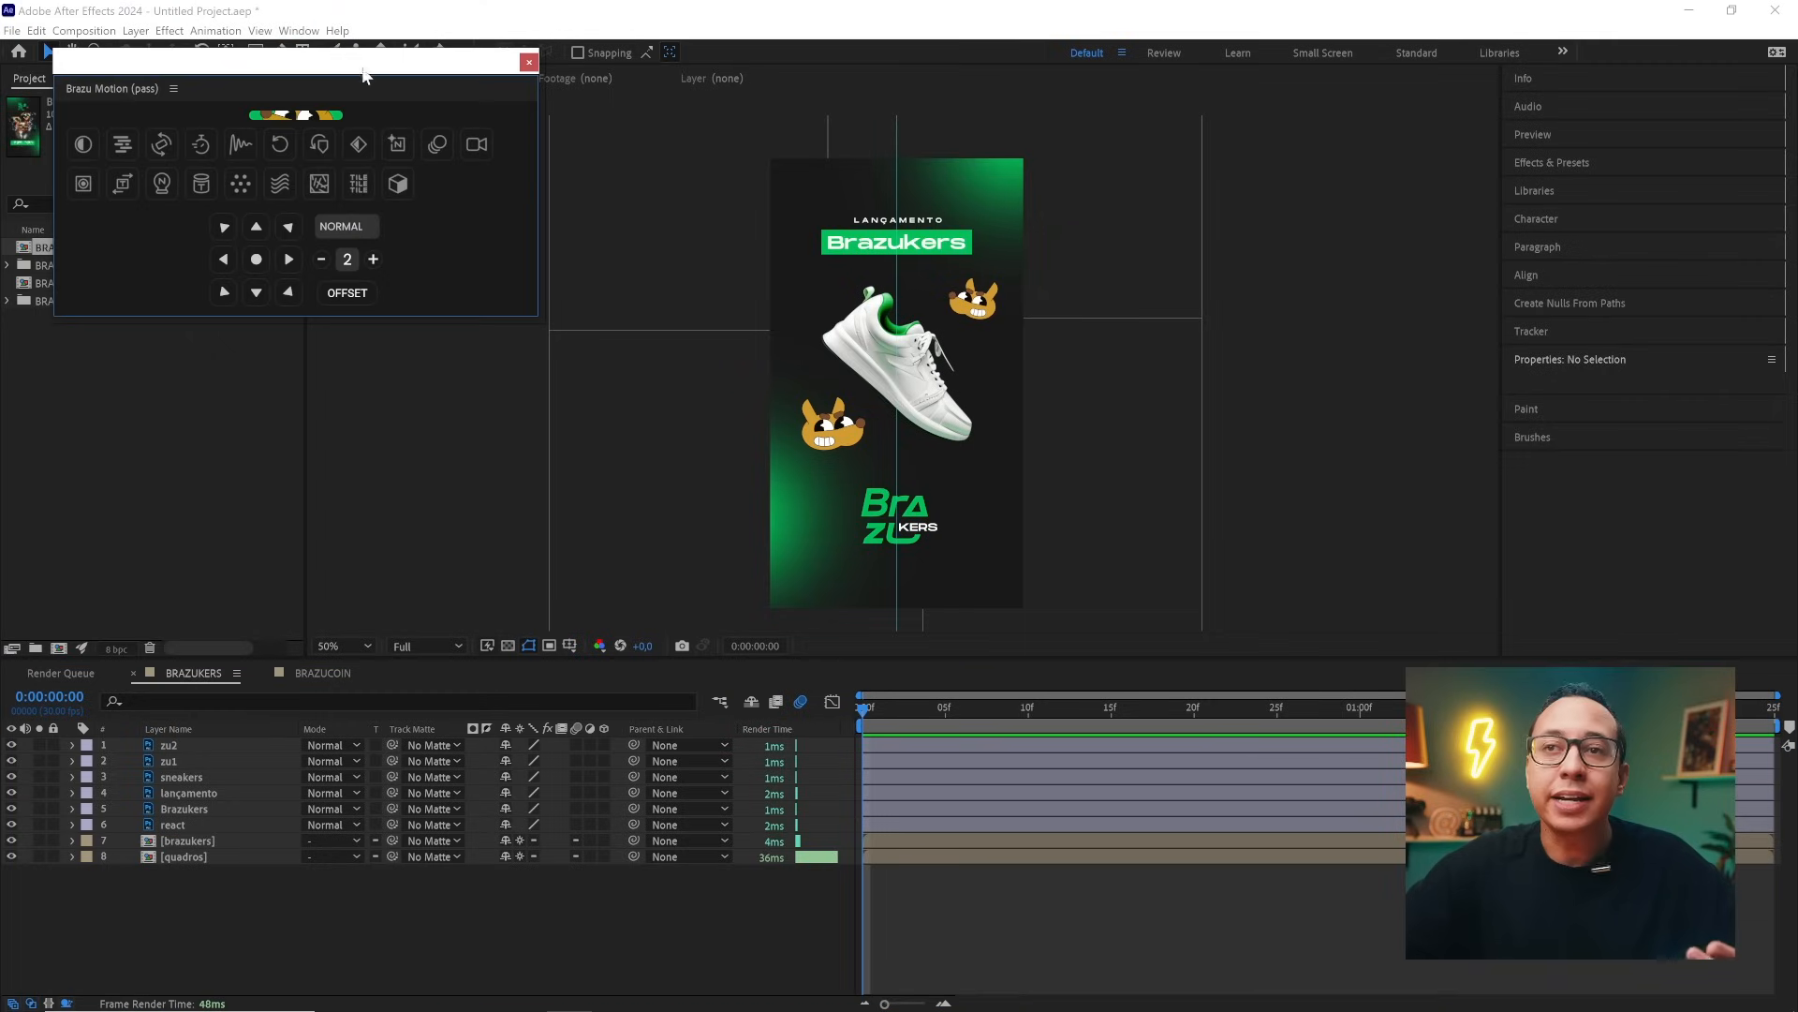
- Dock the floating Brazu Motion panel beneath the Project panel and resize it to show all its tools
{"action": "left_click_drag", "start_coordinate": [357, 79], "coordinate": [274, 383]}
{"action": "left_click_drag", "start_coordinate": [103, 394], "coordinate": [117, 646]}
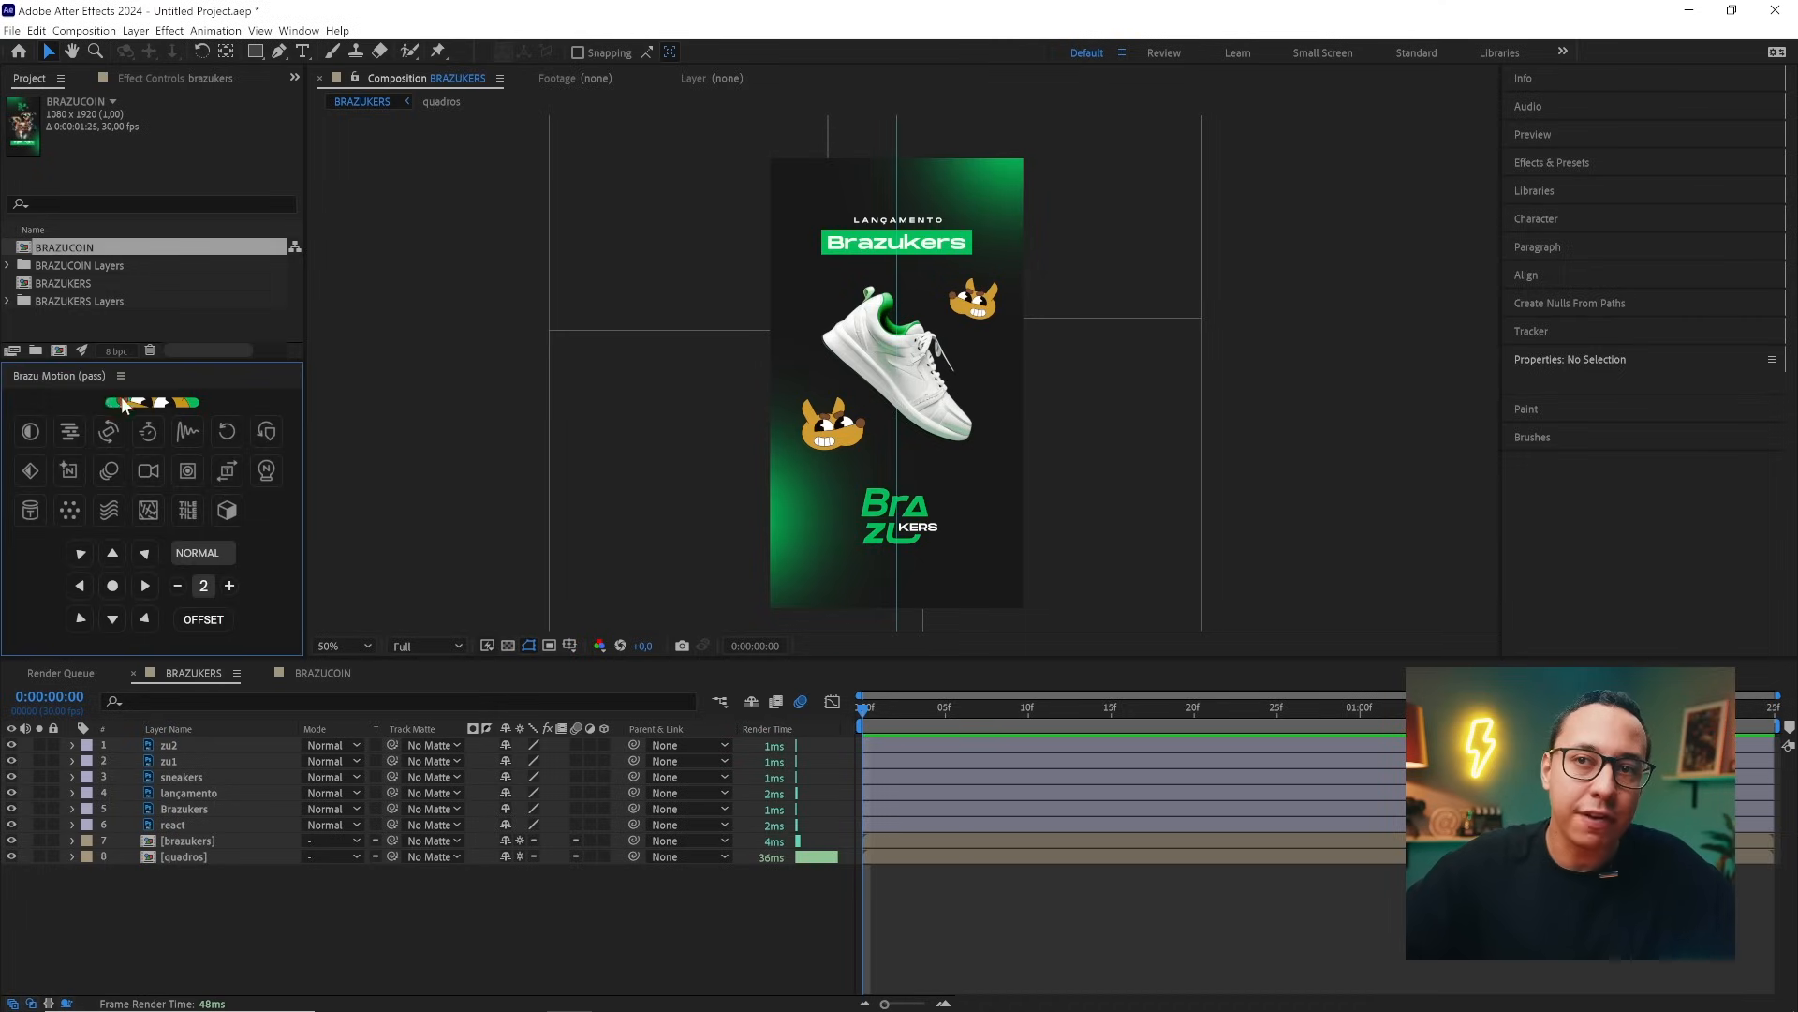
- Browse the Brazu Motion text presets in the Escala, Posição and Opacidade categories and return to the tool grid
{"action": "mouse_move", "coordinate": [183, 409]}
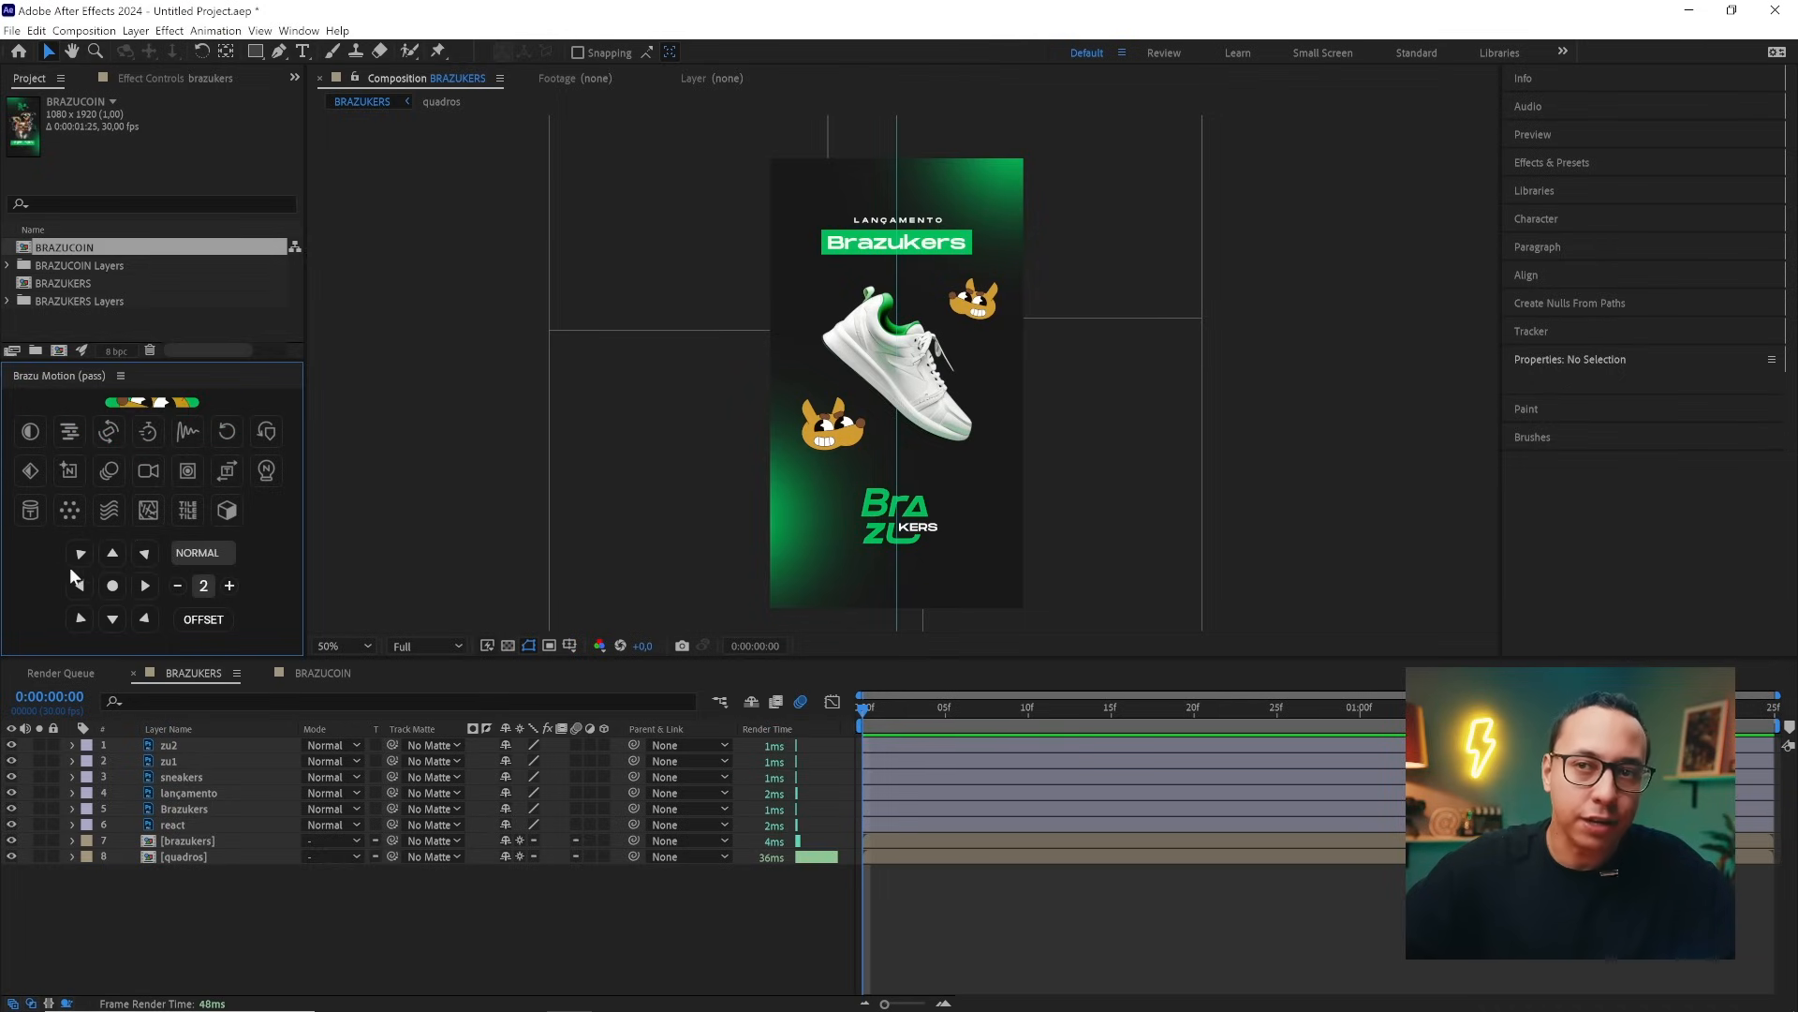
{"action": "left_click", "coordinate": [141, 404]}
{"action": "scroll", "coordinate": [188, 575], "scroll_direction": "down", "scroll_amount": 3}
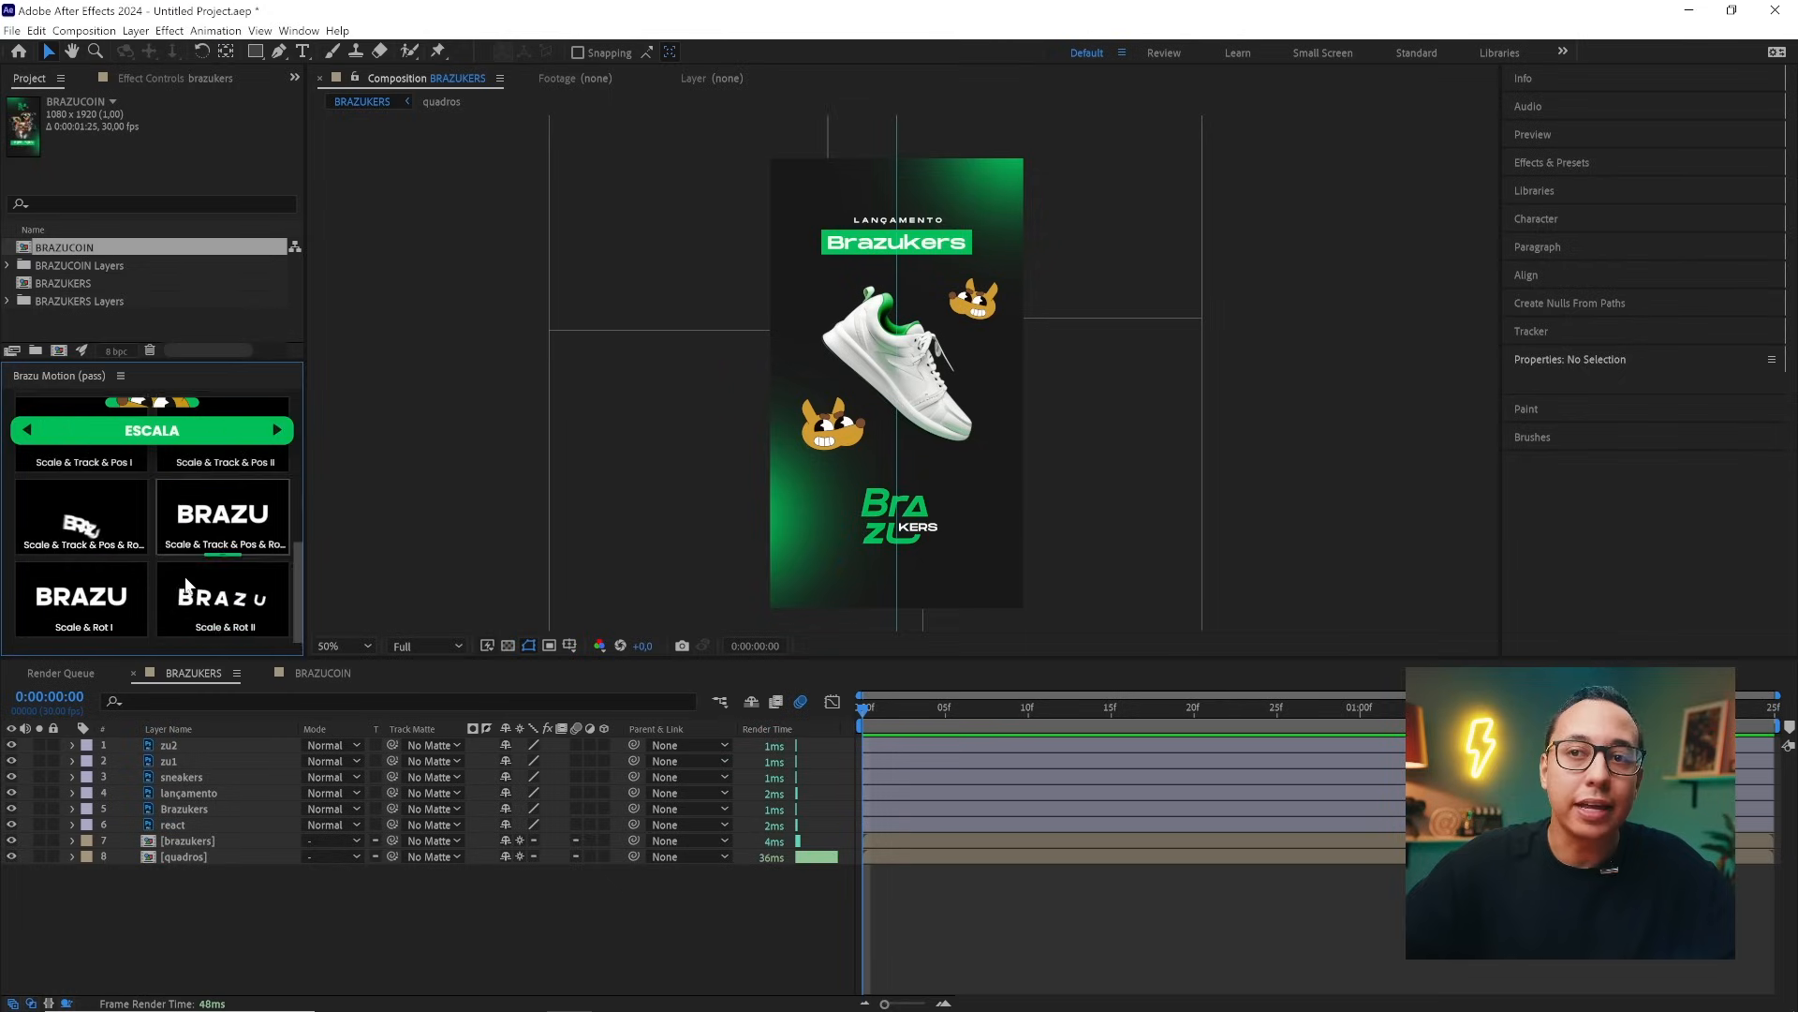
{"action": "left_click", "coordinate": [277, 430]}
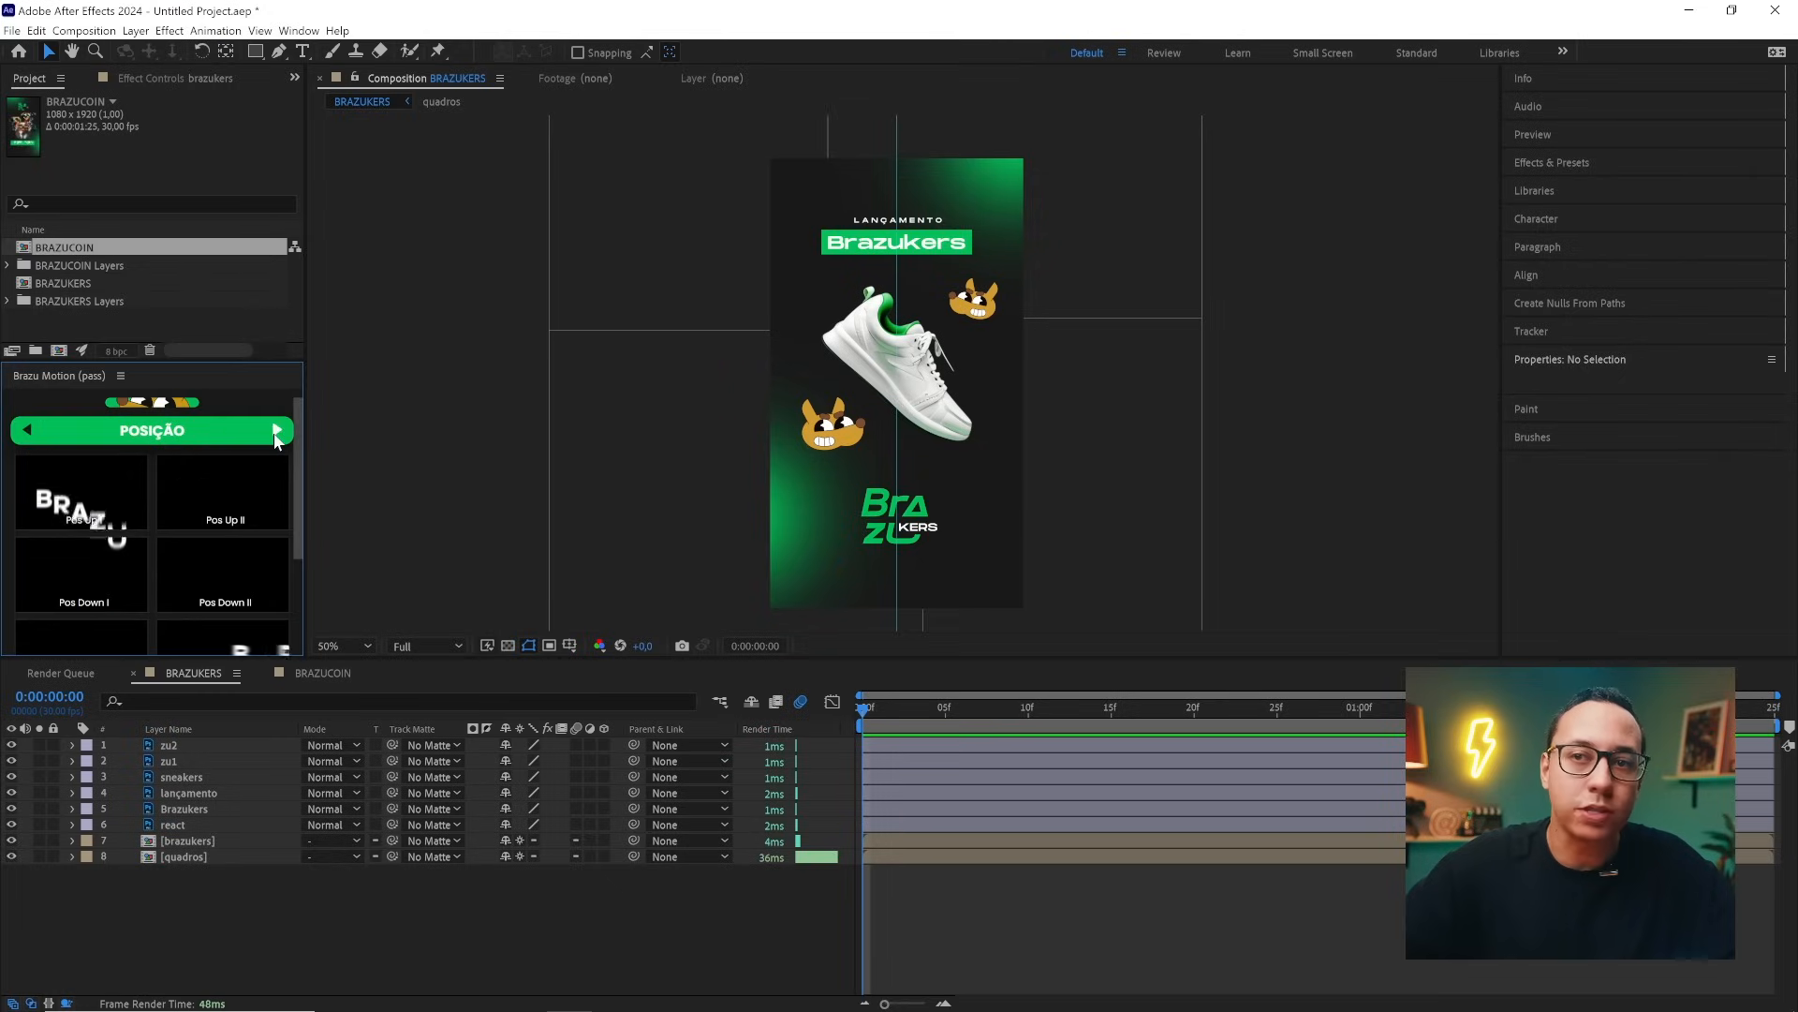
{"action": "left_click", "coordinate": [277, 432]}
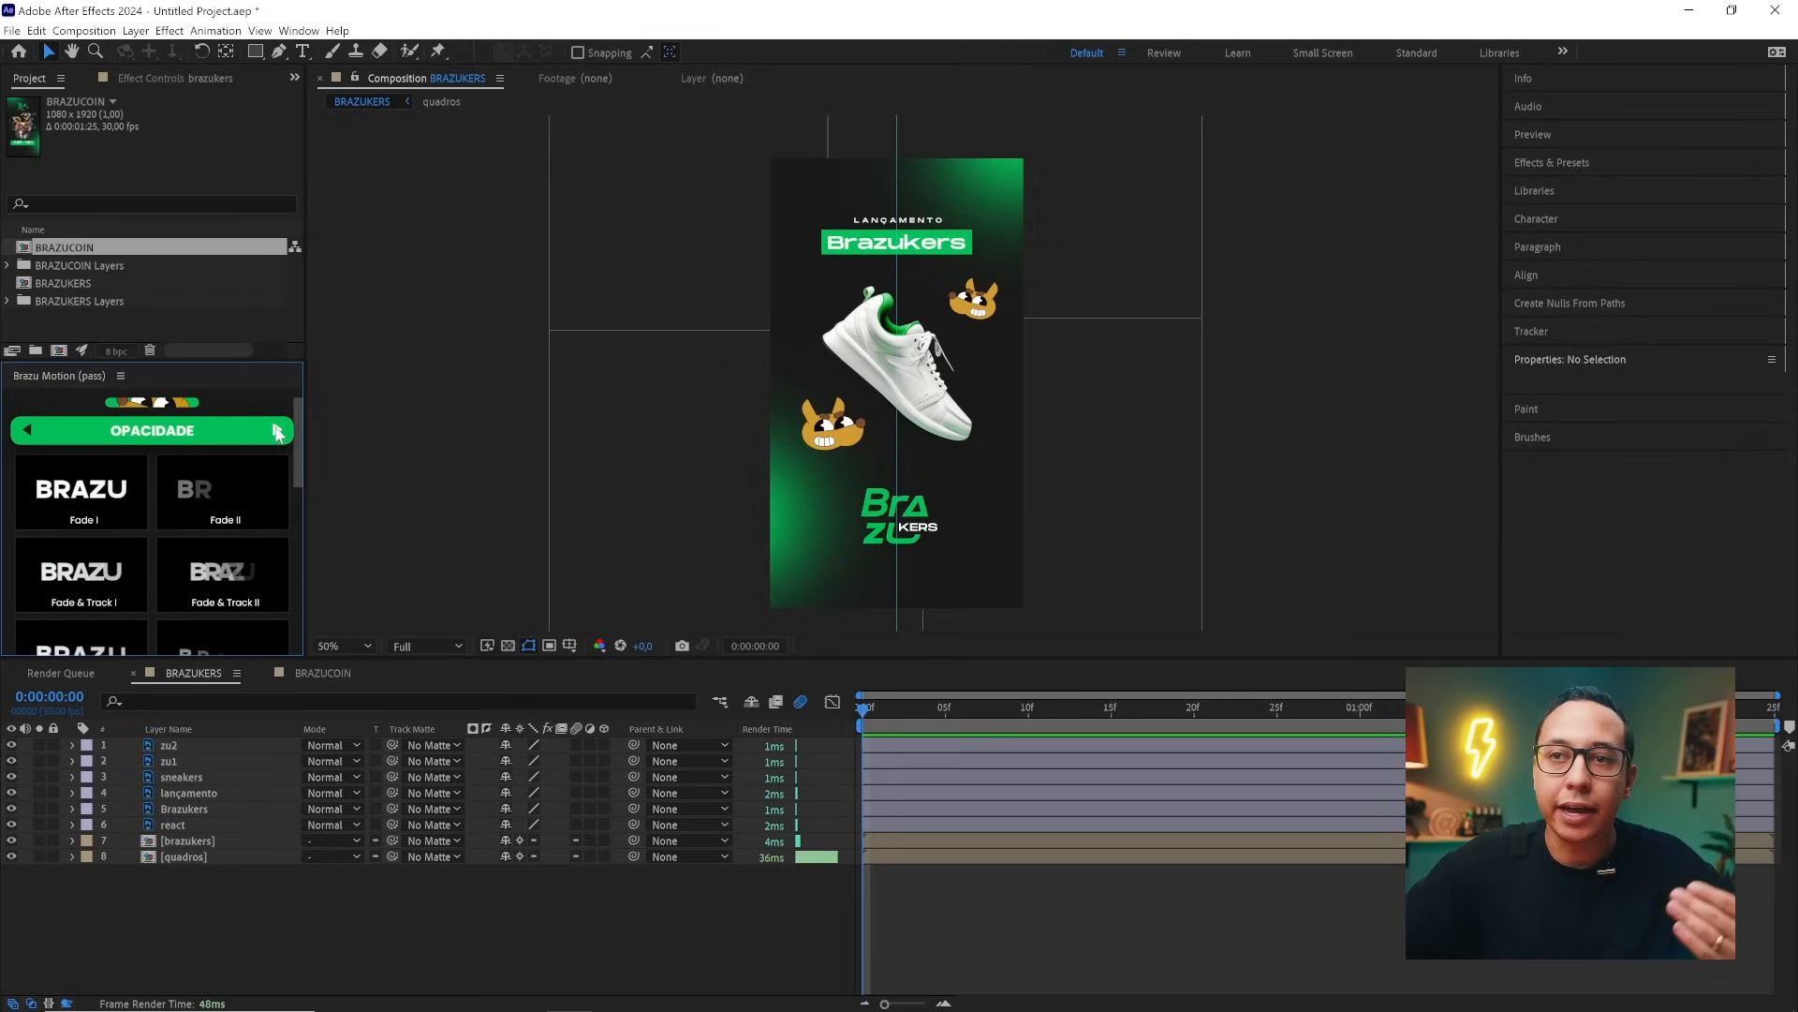
{"action": "left_click", "coordinate": [277, 433]}
{"action": "left_click", "coordinate": [170, 414]}
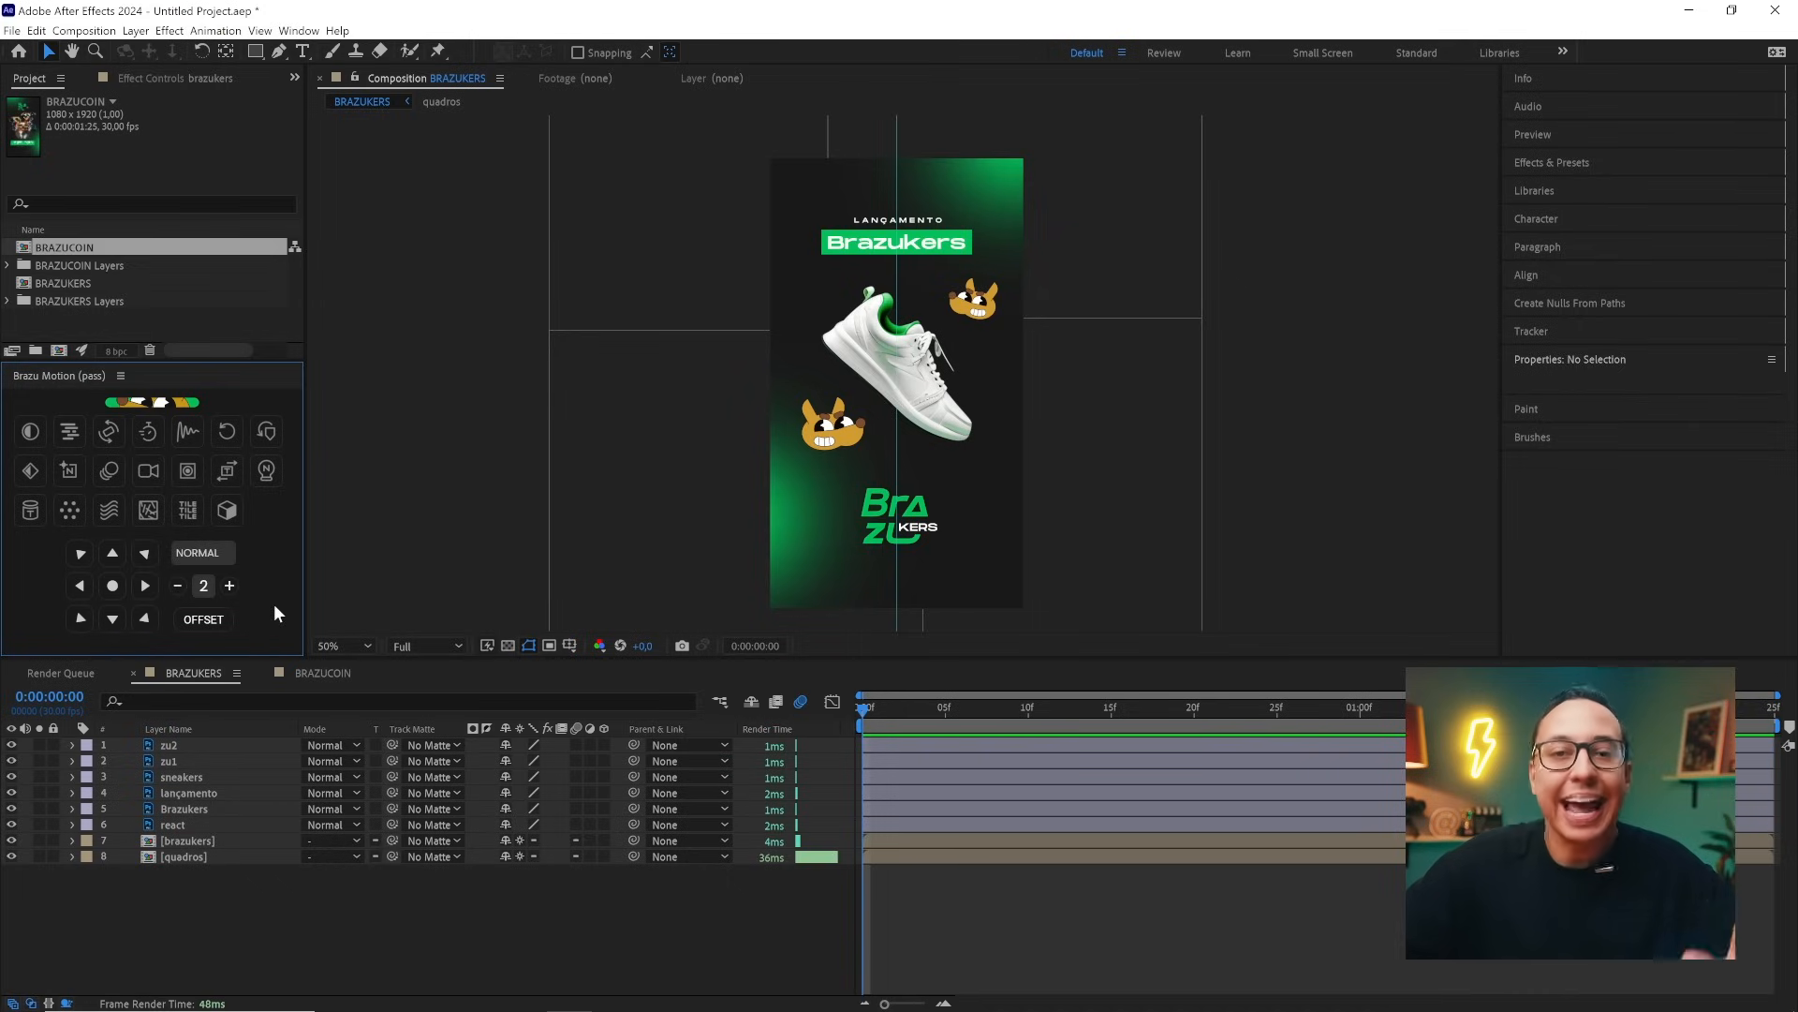
- Add the Brazu Wiggle to the Rotation of the sneakers layer and preview the motion
{"action": "left_click", "coordinate": [212, 745]}
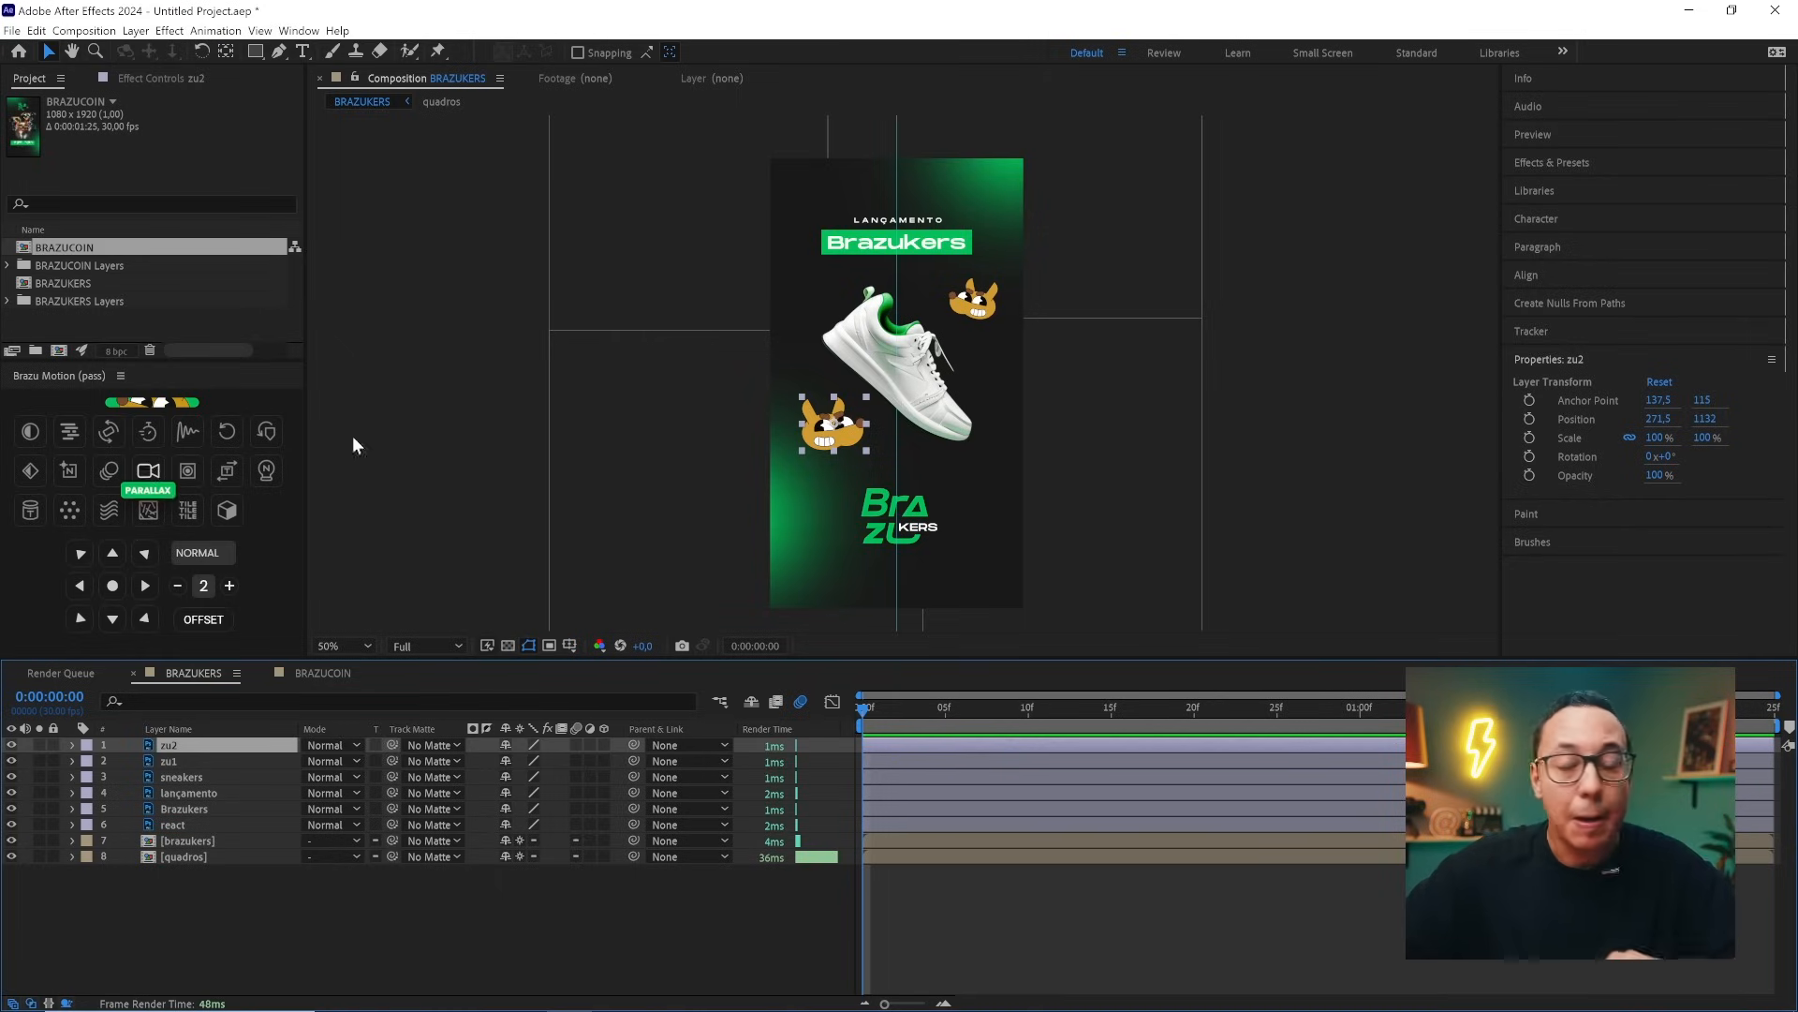
{"action": "left_click", "coordinate": [928, 392]}
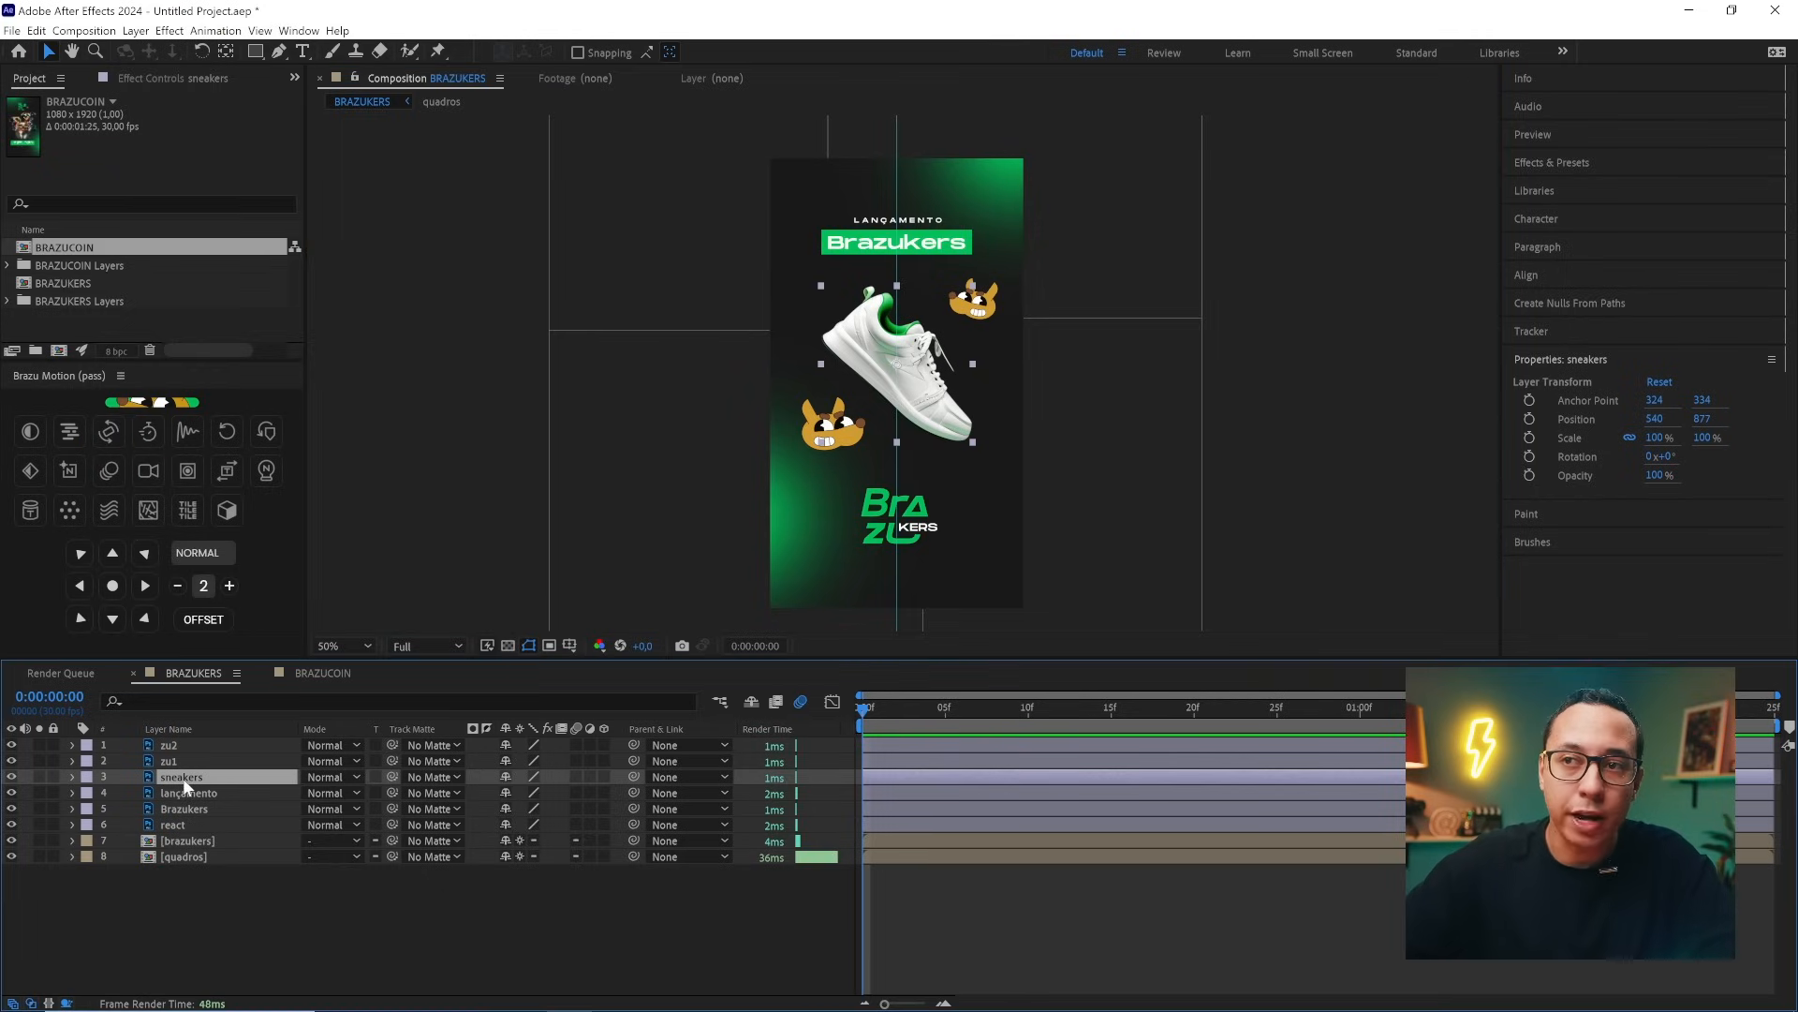
{"action": "key", "text": "r"}
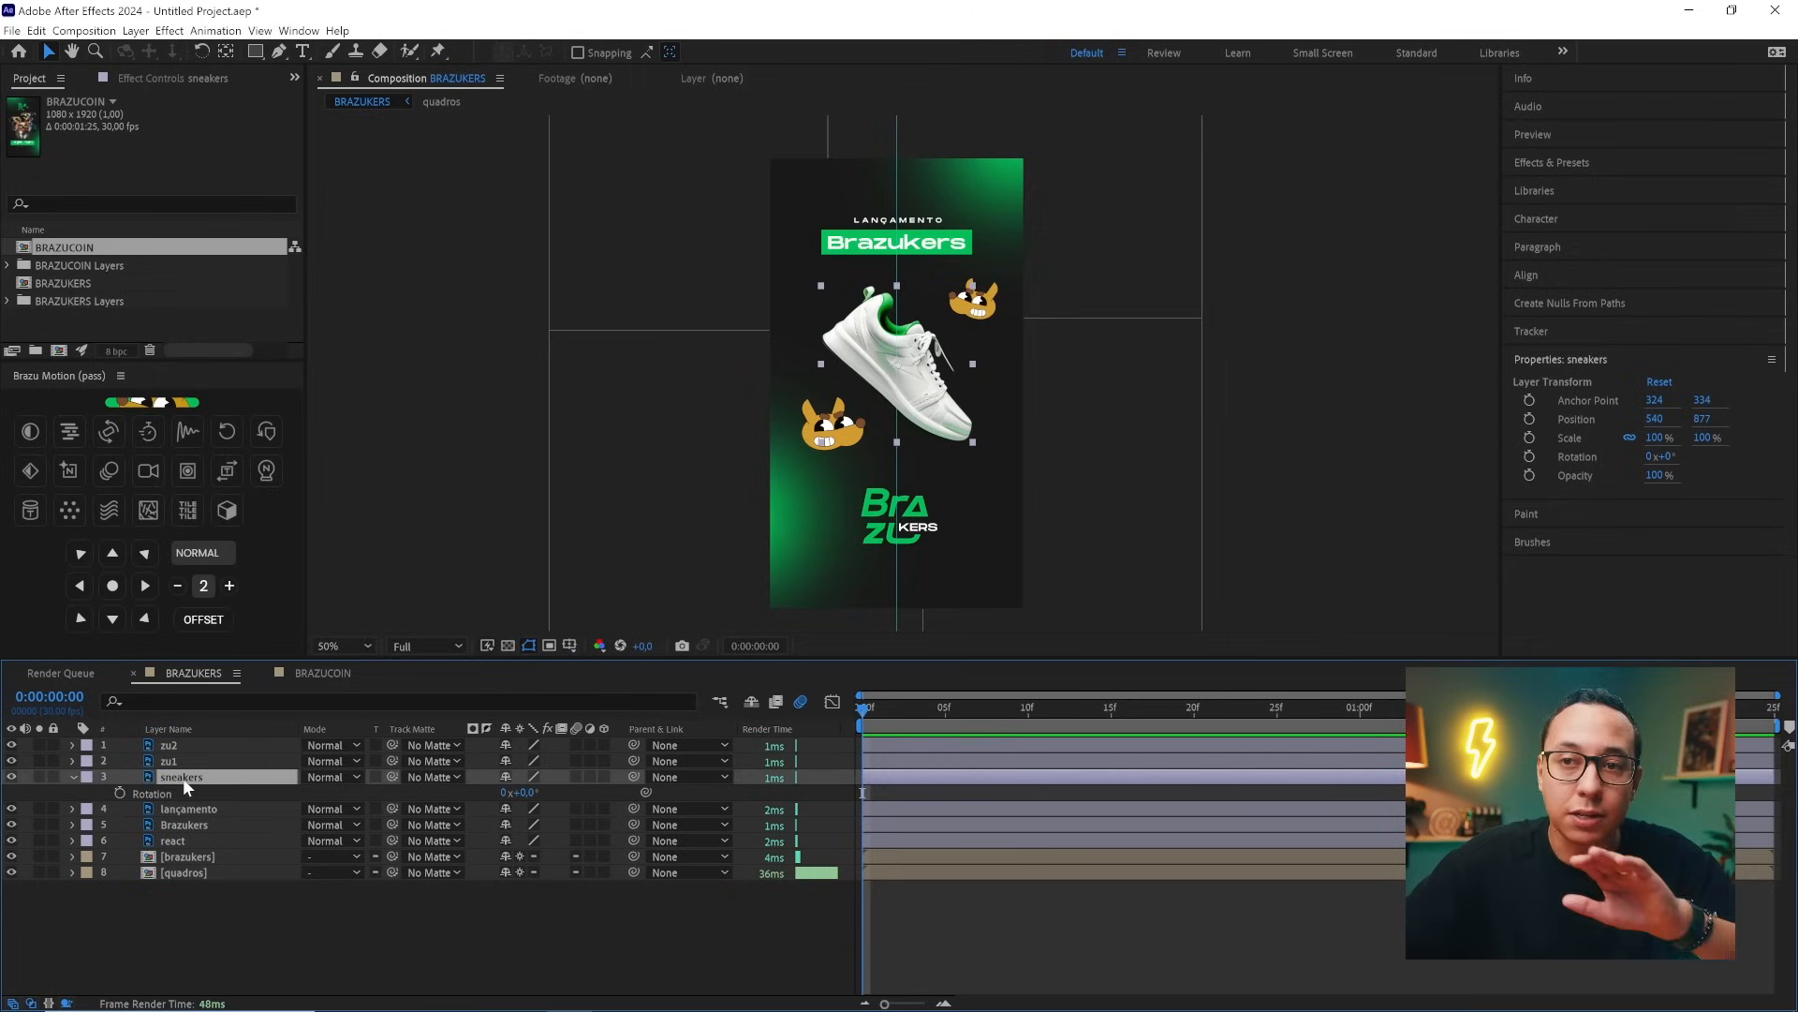
{"action": "left_click", "coordinate": [107, 438]}
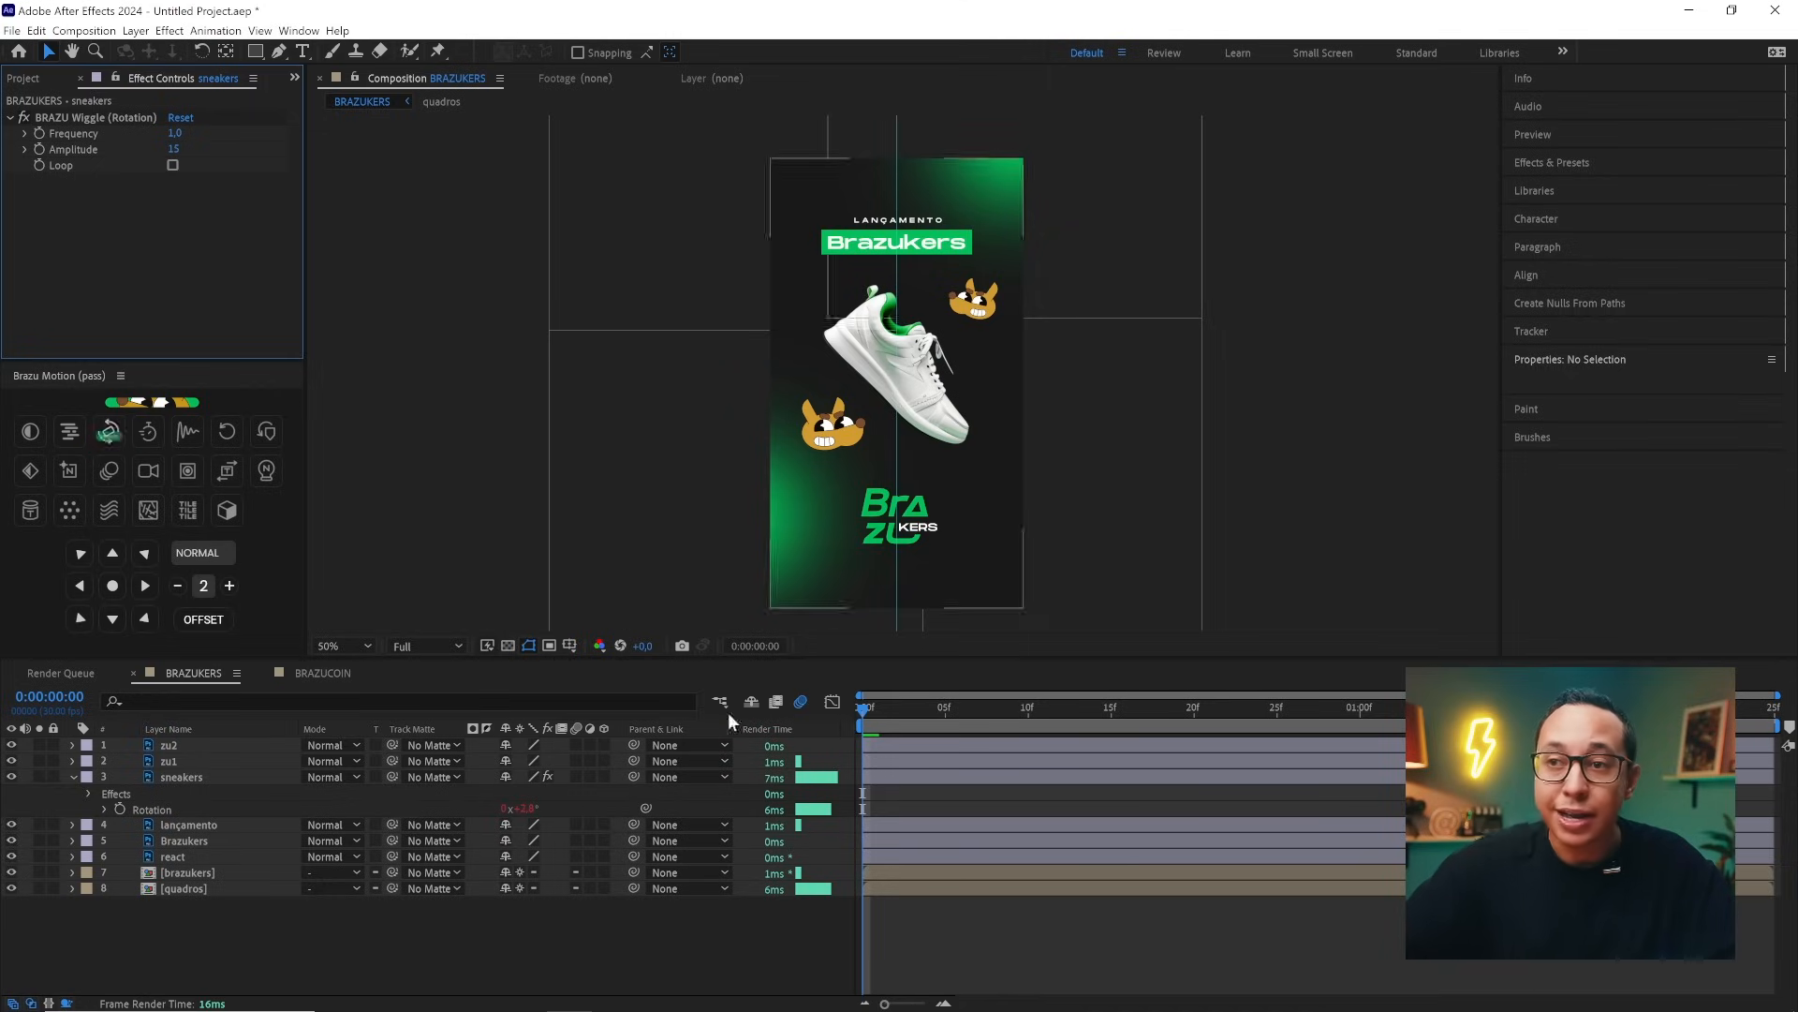
{"action": "key", "text": "space"}
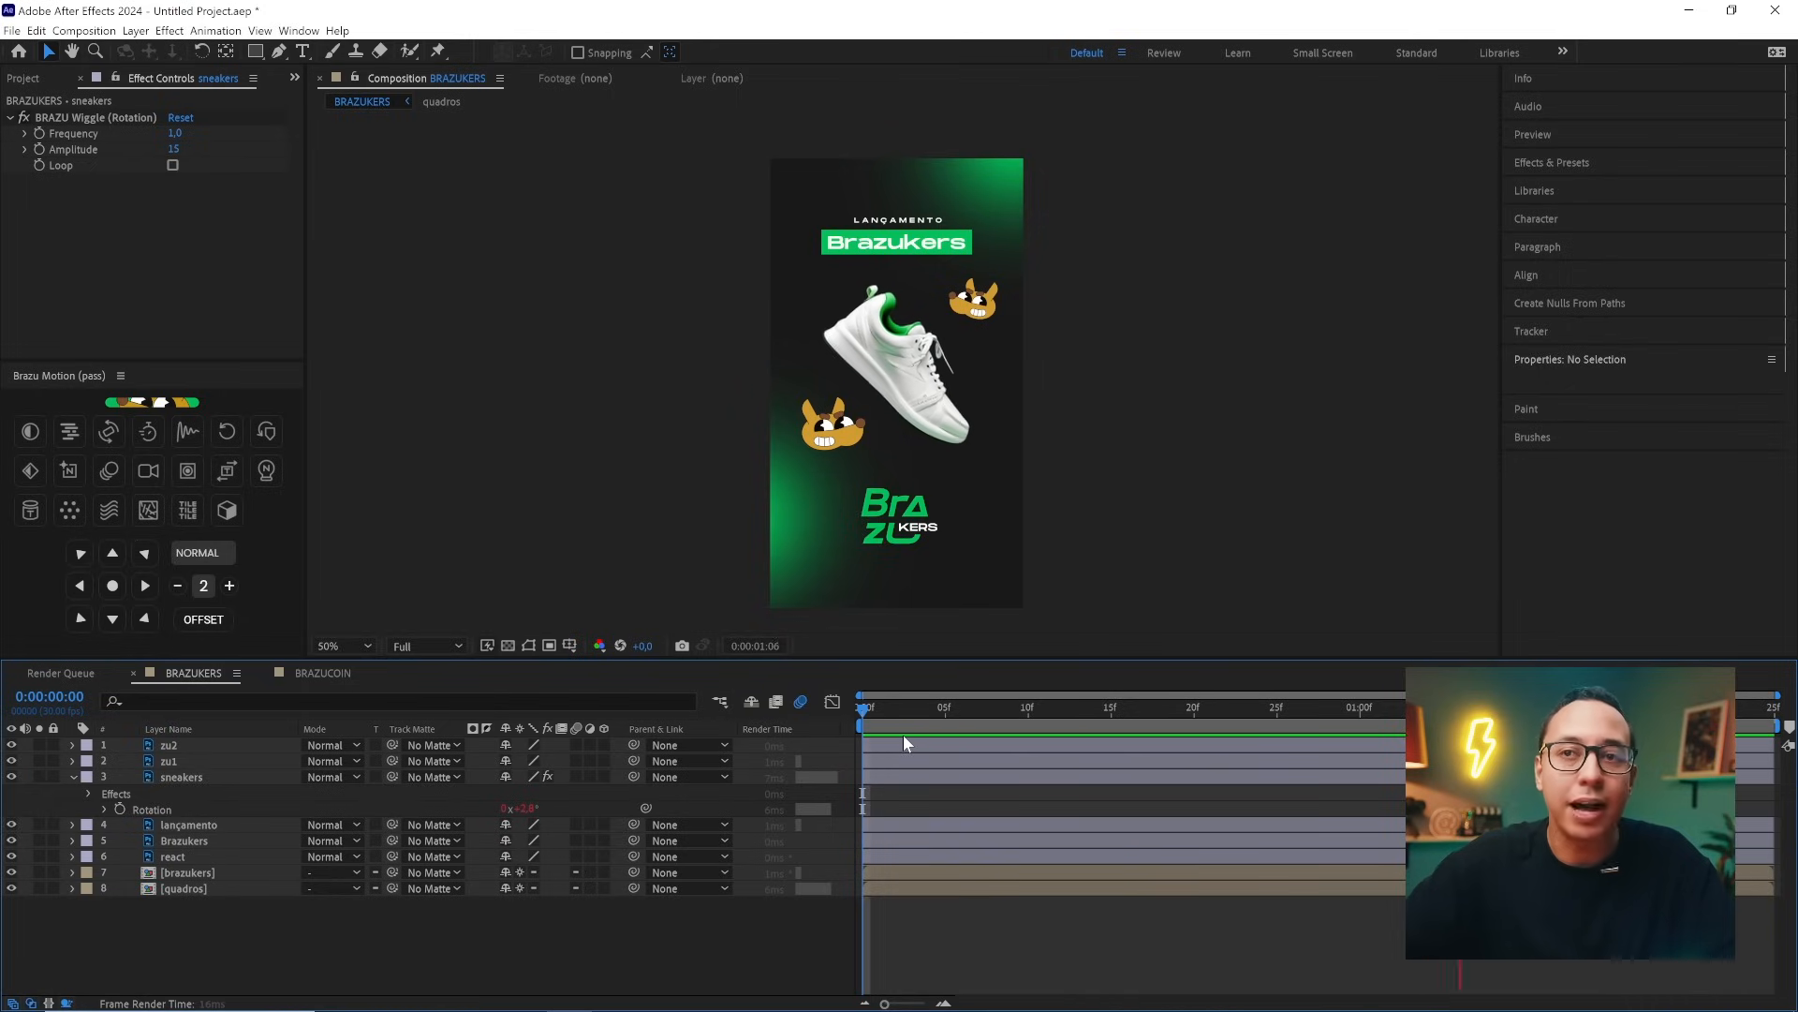
{"action": "key", "text": "space"}
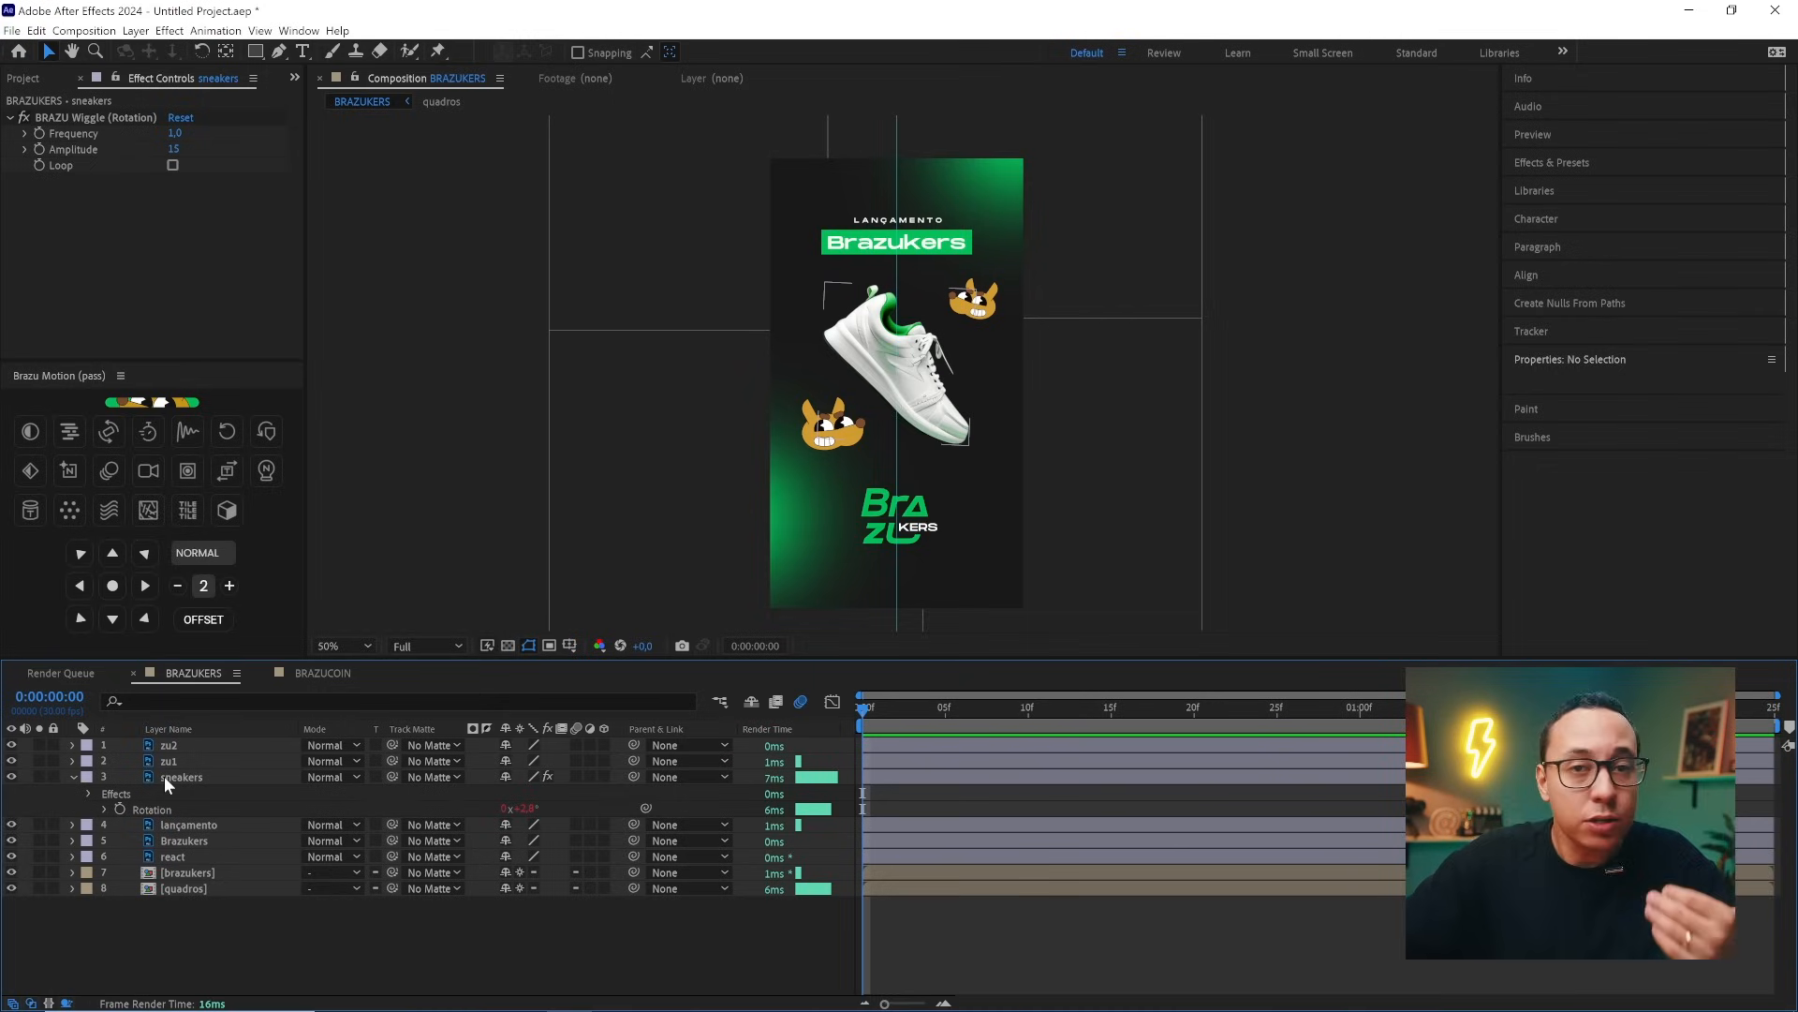
- Set the sneakers layer's rotation wiggle Frequency to 3.1 and preview it
{"action": "left_click", "coordinate": [165, 776]}
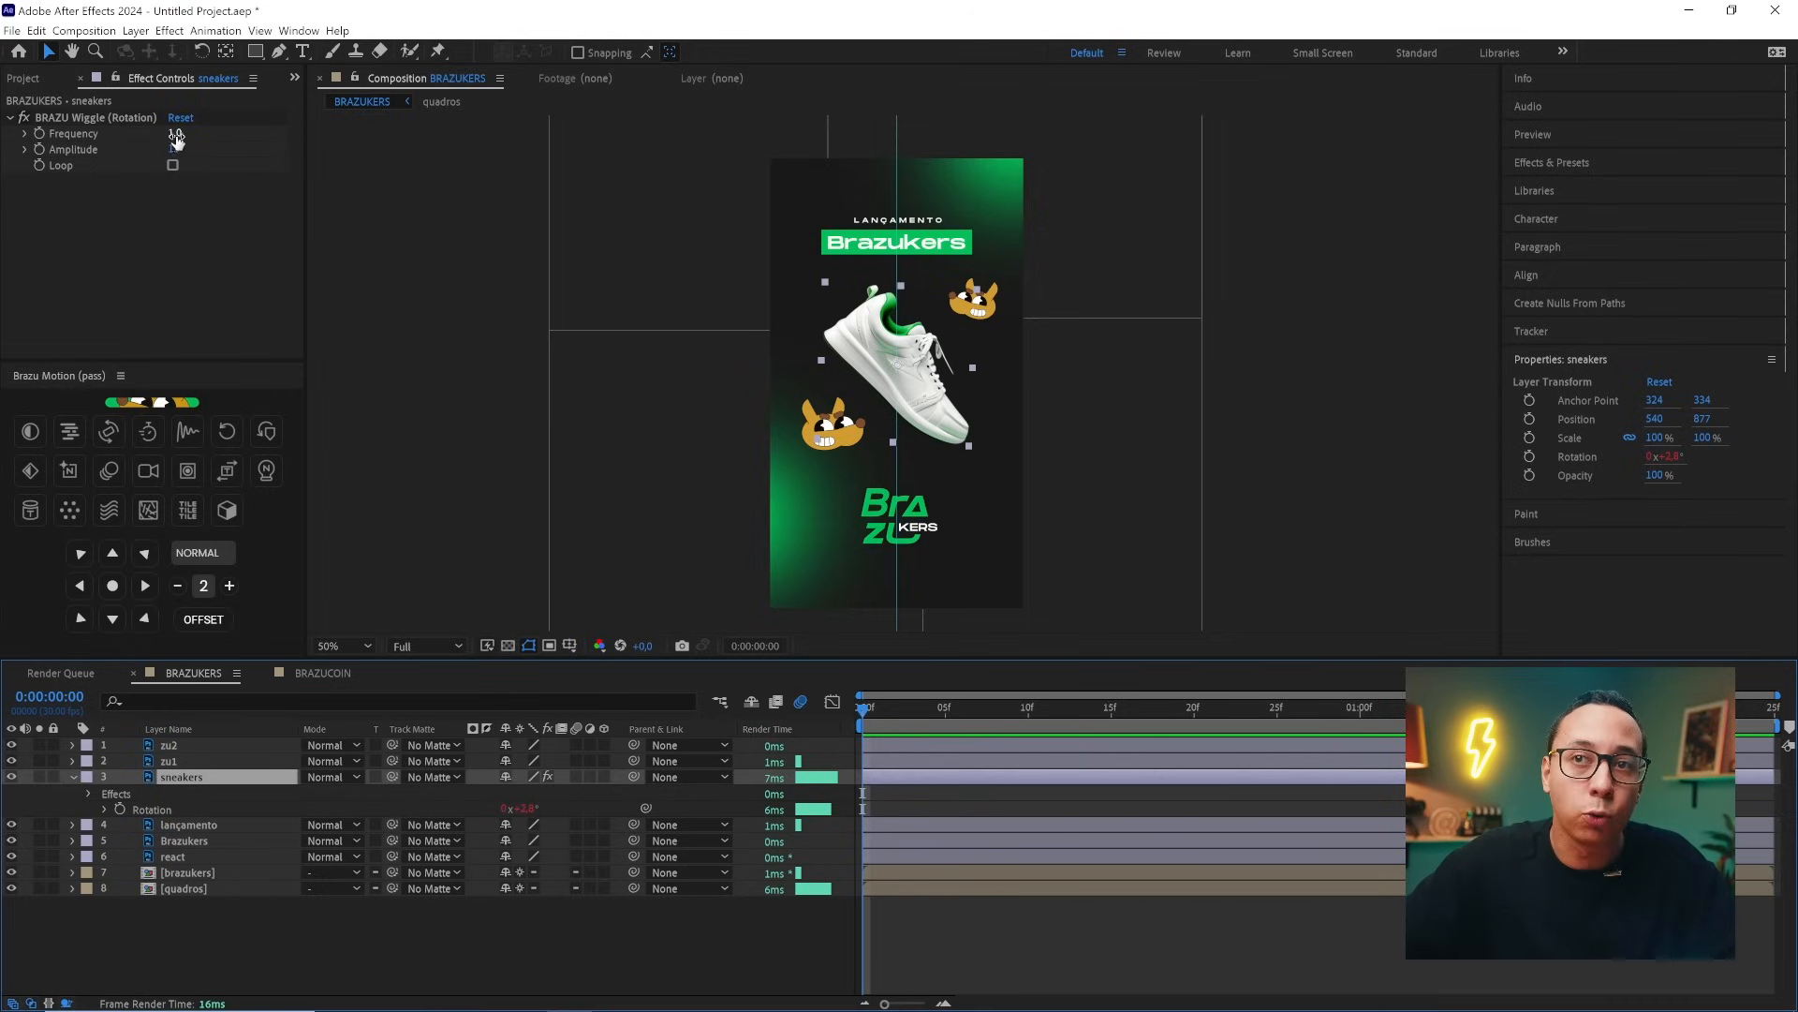
{"action": "left_click_drag", "start_coordinate": [173, 133], "coordinate": [195, 135]}
{"action": "key", "text": "space"}
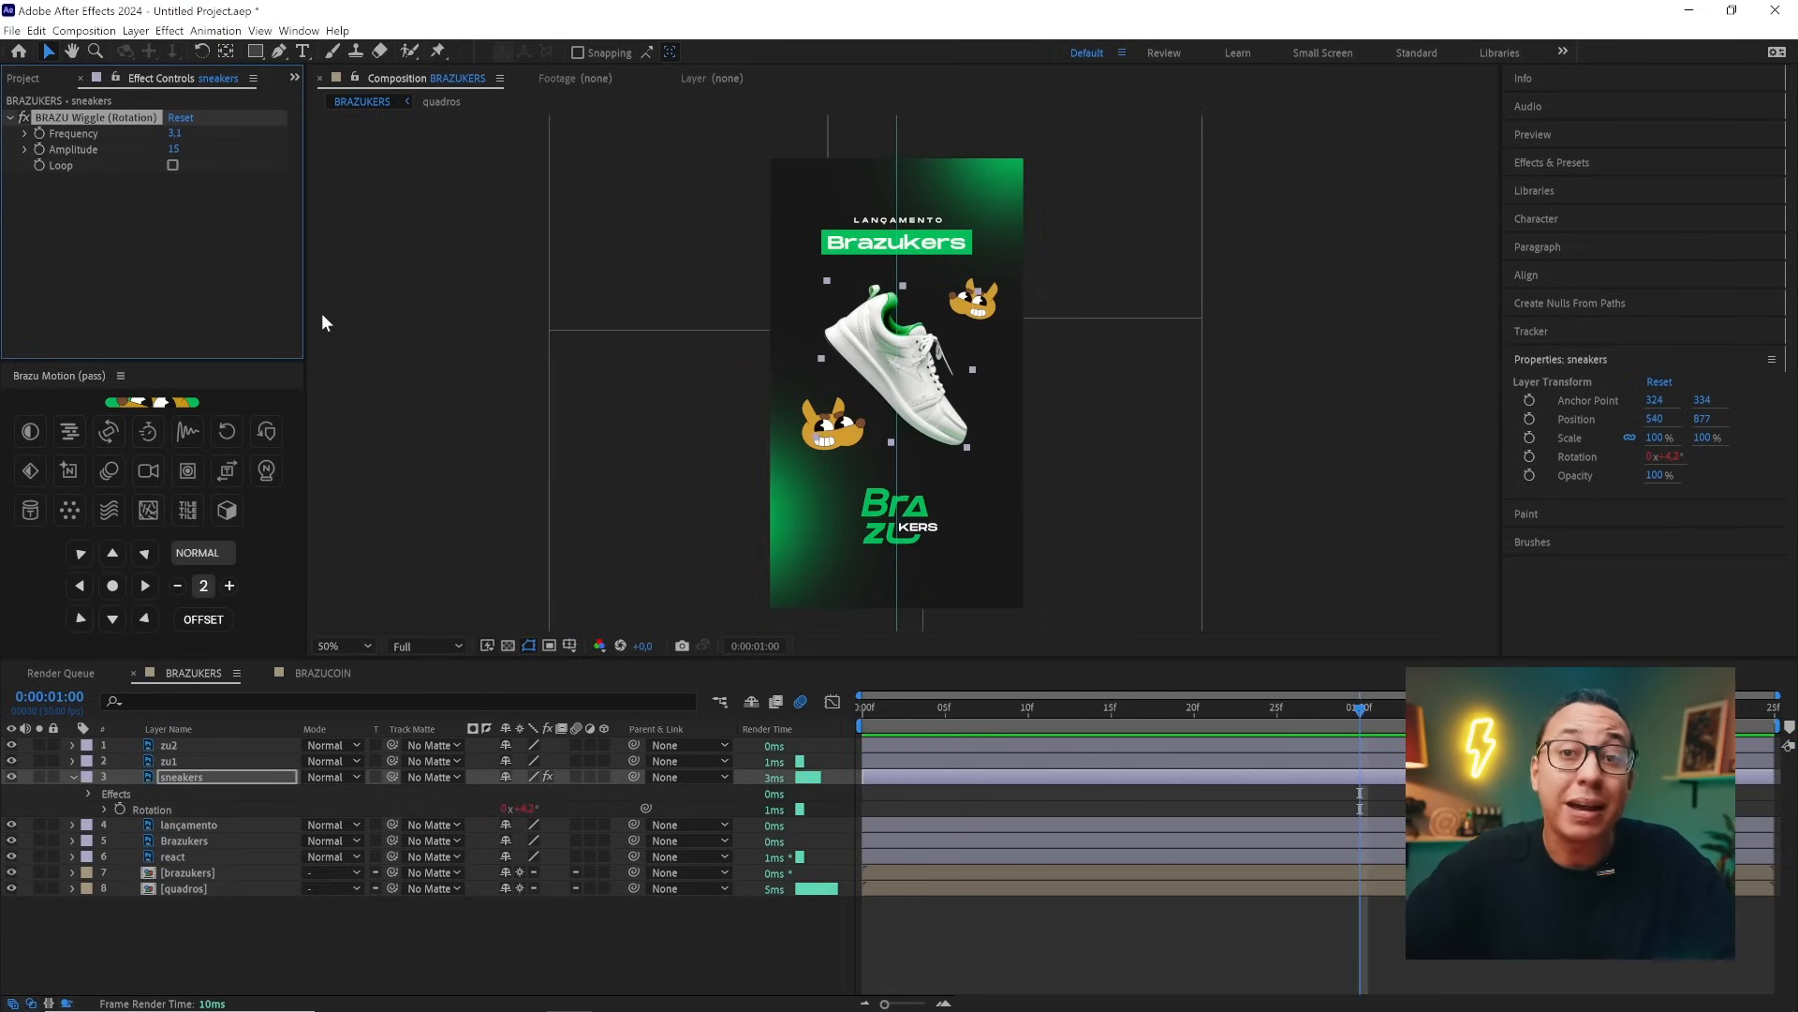
- Apply the Brazu Glitch to the brazukers logo layer, look through its effect settings and preview the glitch
{"action": "left_click", "coordinate": [884, 521]}
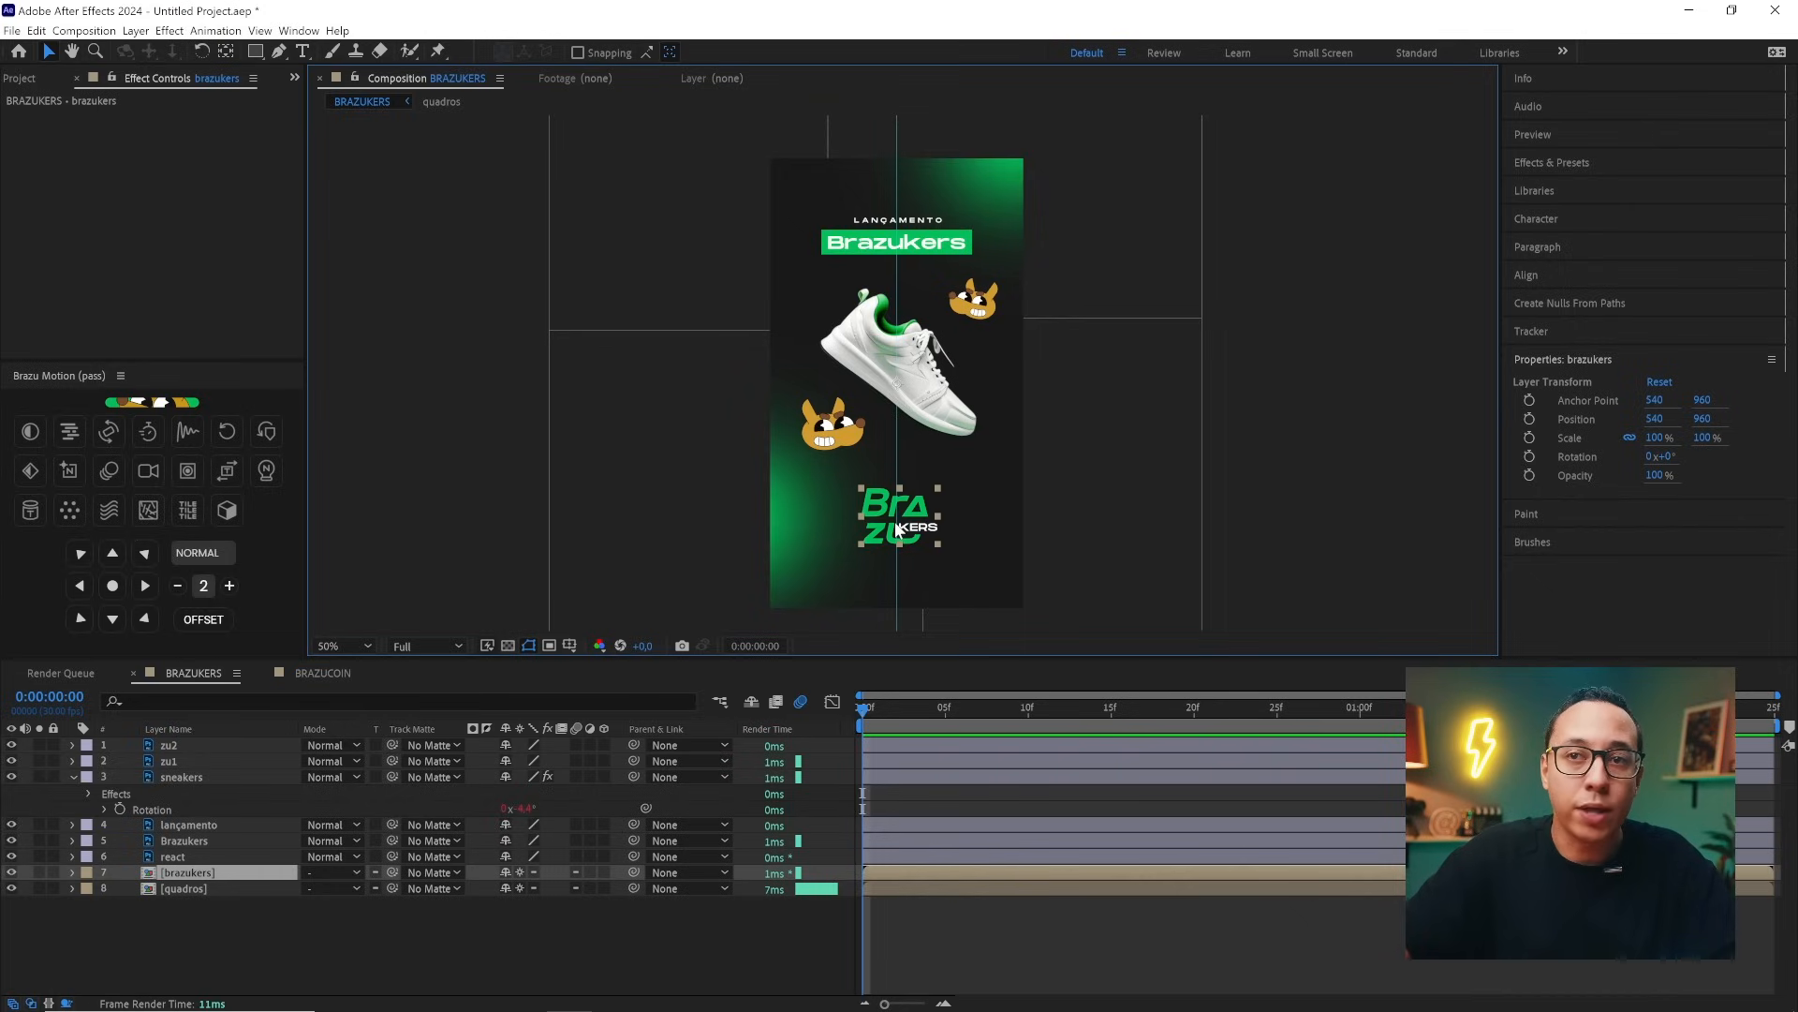
{"action": "left_click", "coordinate": [69, 432]}
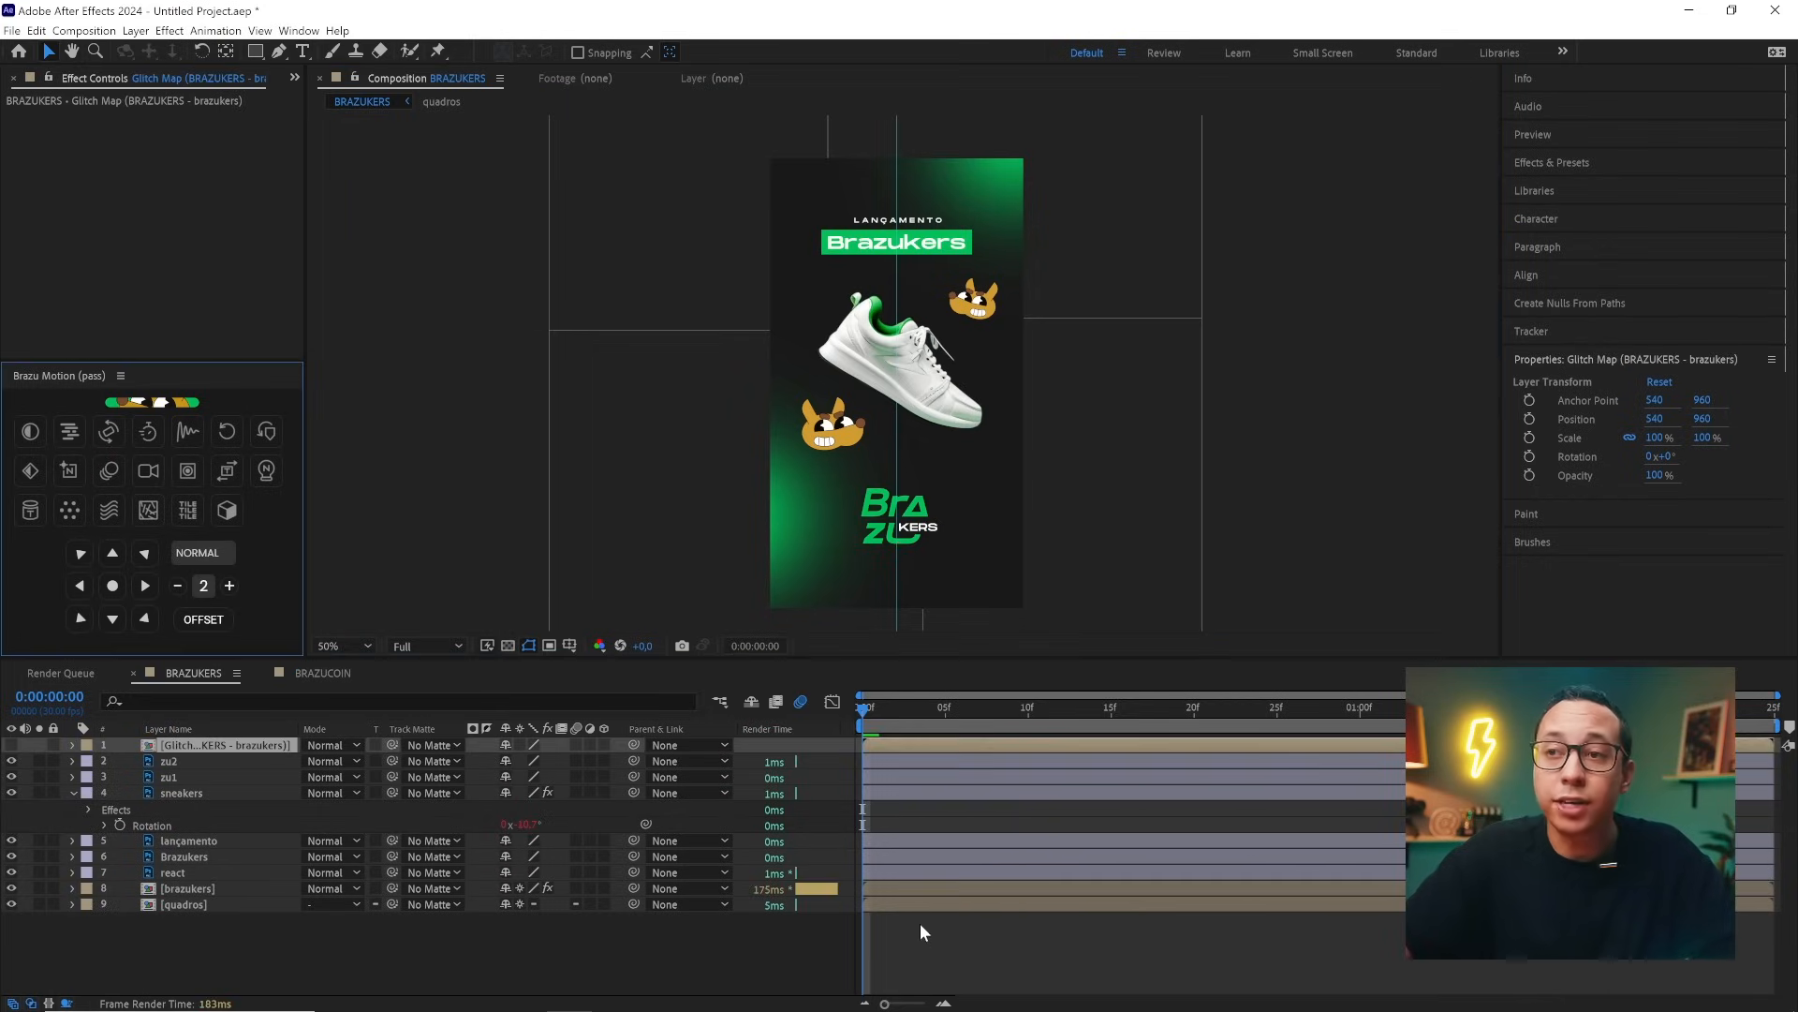
{"action": "left_click", "coordinate": [907, 886]}
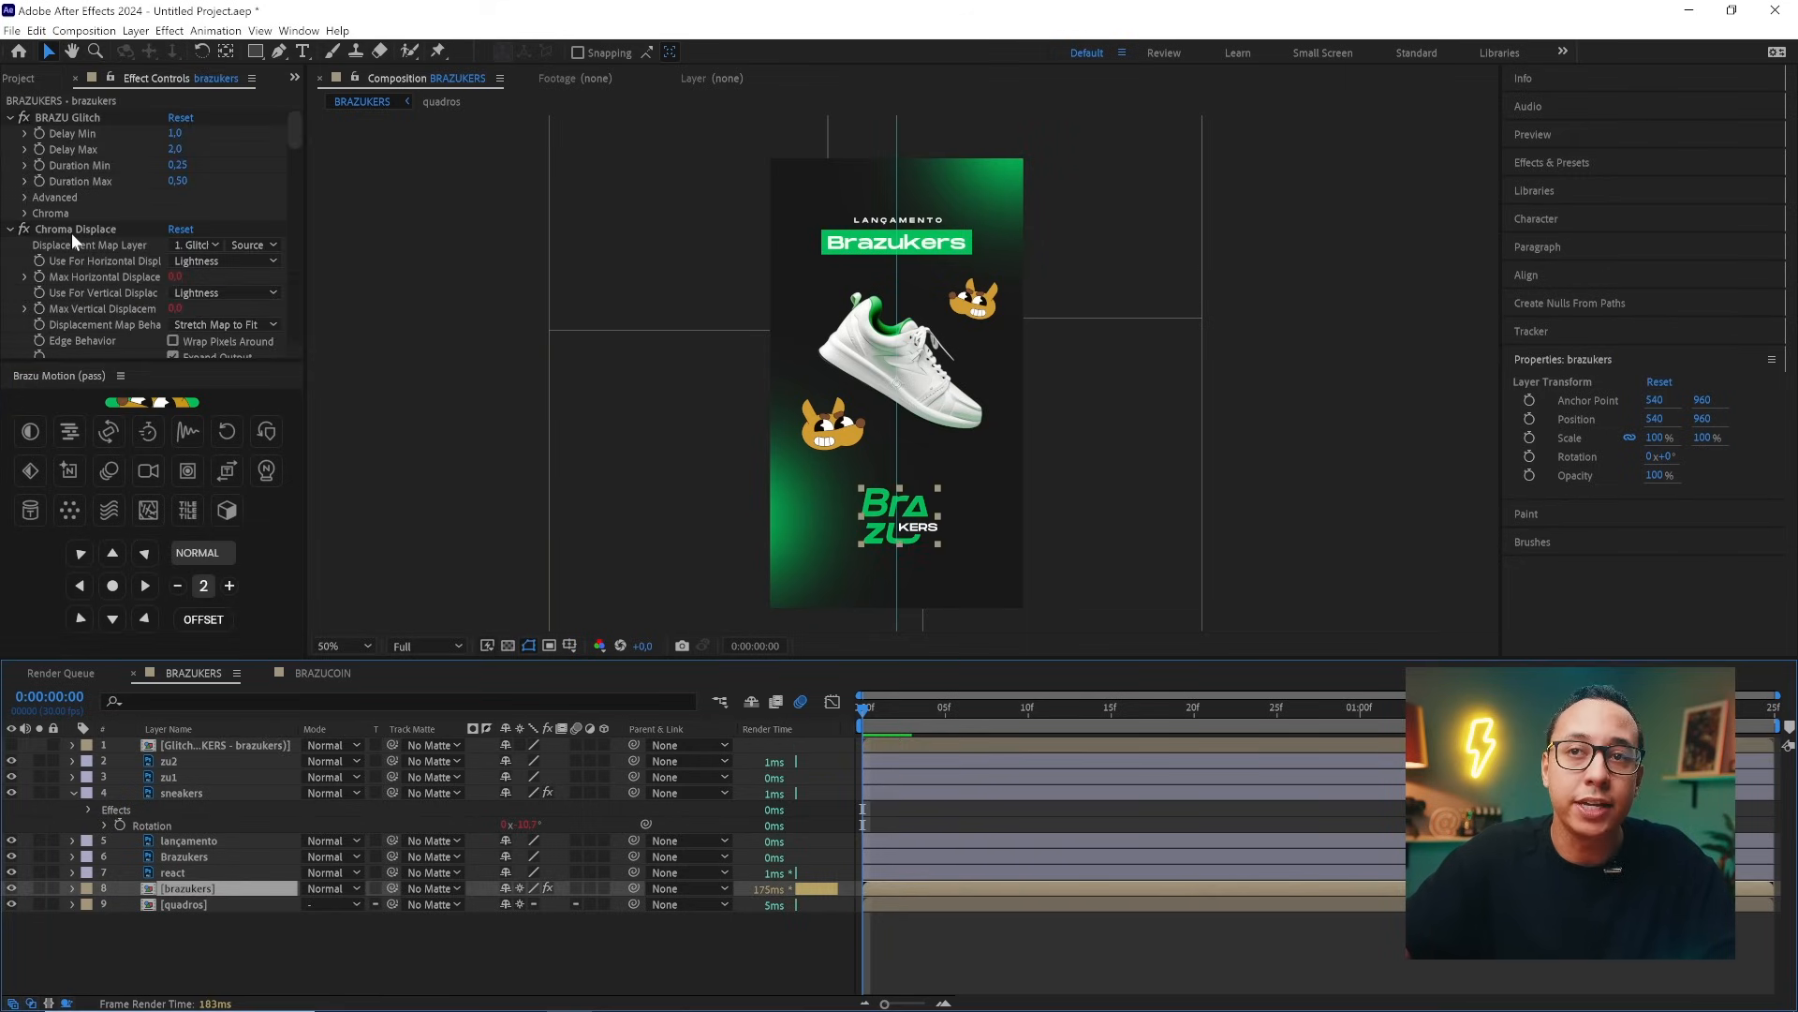
{"action": "scroll", "coordinate": [71, 232], "scroll_direction": "down", "scroll_amount": 5}
{"action": "scroll", "coordinate": [71, 226], "scroll_direction": "up", "scroll_amount": 5}
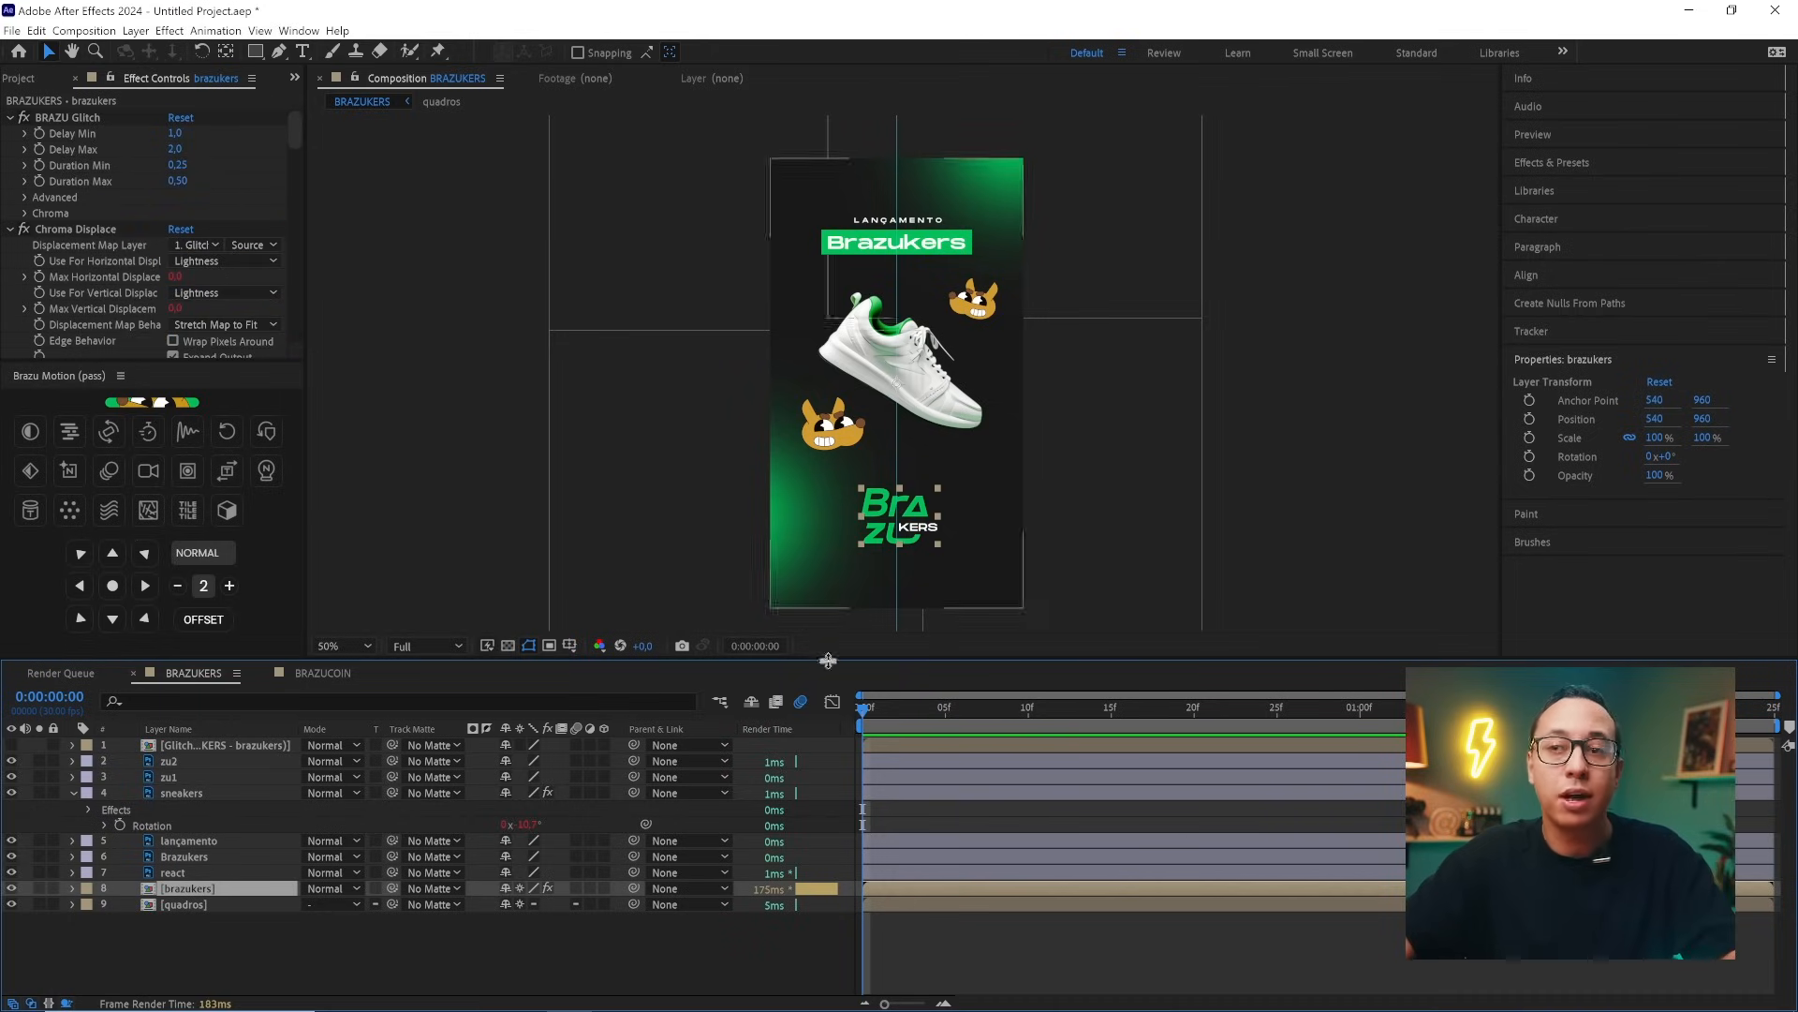
{"action": "key", "text": "space"}
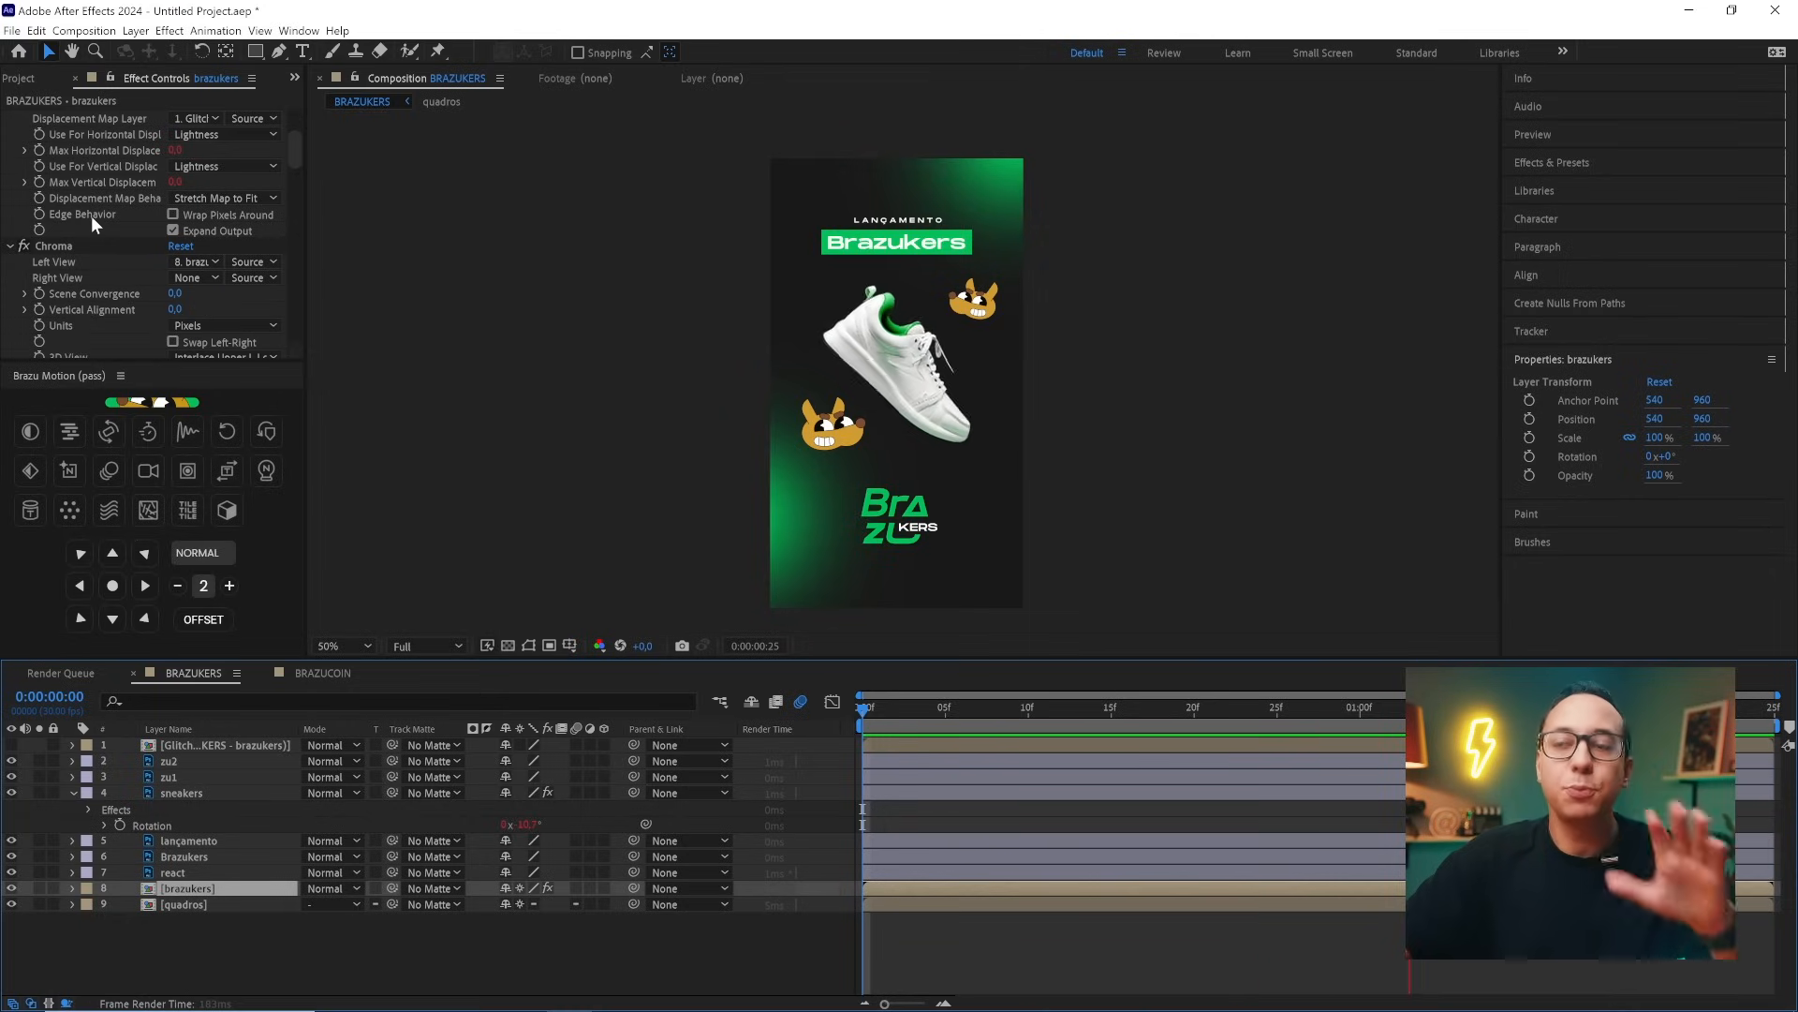
{"action": "scroll", "coordinate": [105, 212], "scroll_direction": "down", "scroll_amount": 10}
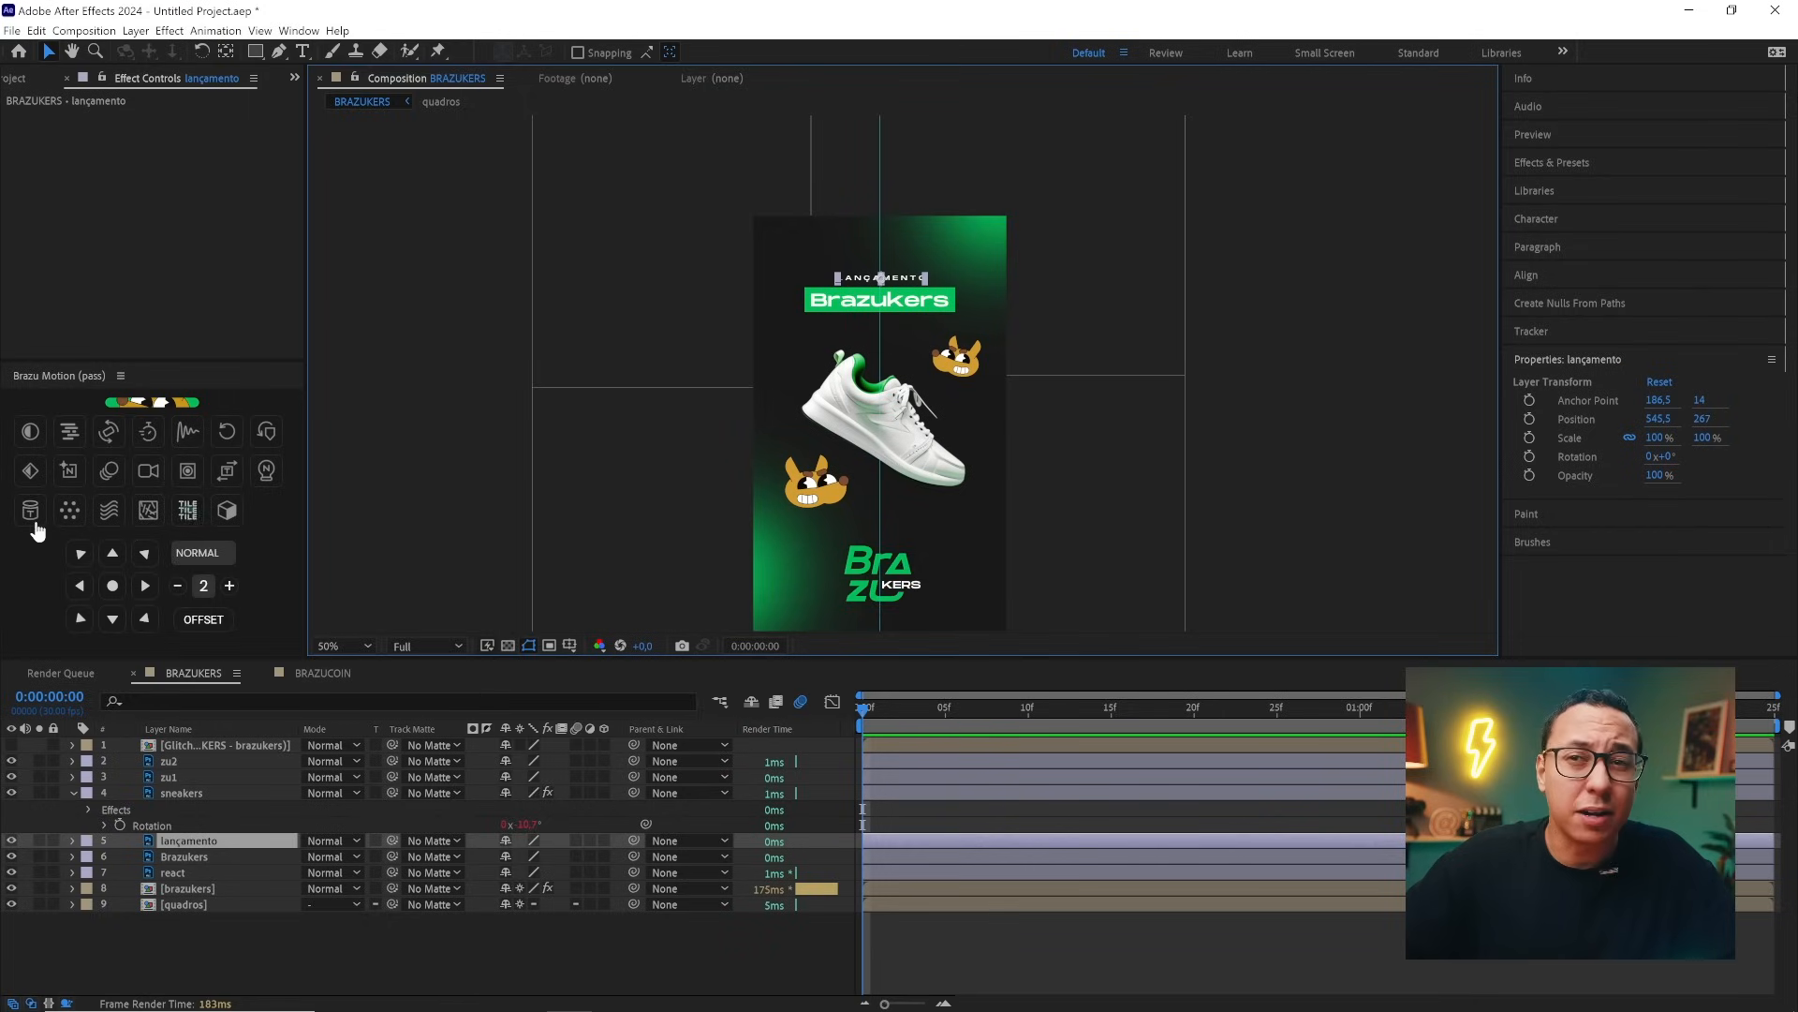
- Move the anchor point of the zu2 layer freehand to about 213.5, 177.5 with the Pan Behind tool
{"action": "left_click", "coordinate": [812, 487]}
{"action": "scroll", "coordinate": [856, 420], "scroll_direction": "up", "scroll_amount": 4}
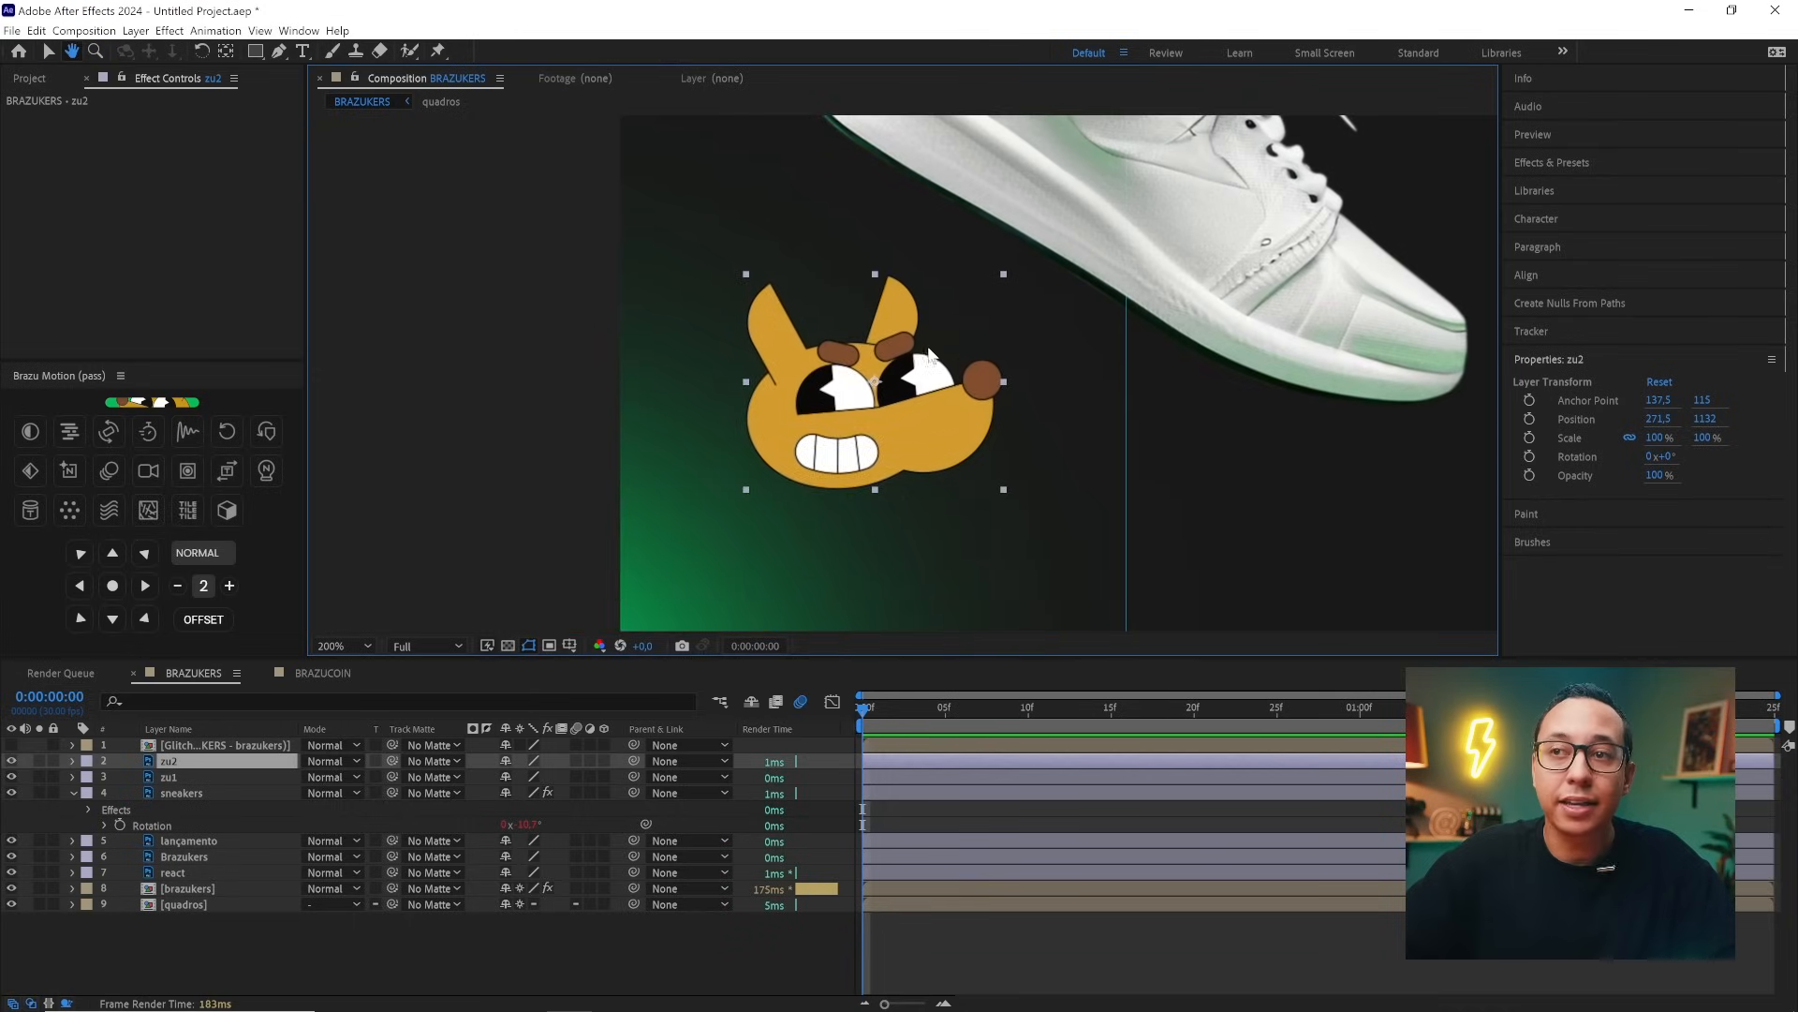
{"action": "key", "text": "y"}
{"action": "left_click_drag", "start_coordinate": [883, 384], "coordinate": [945, 439]}
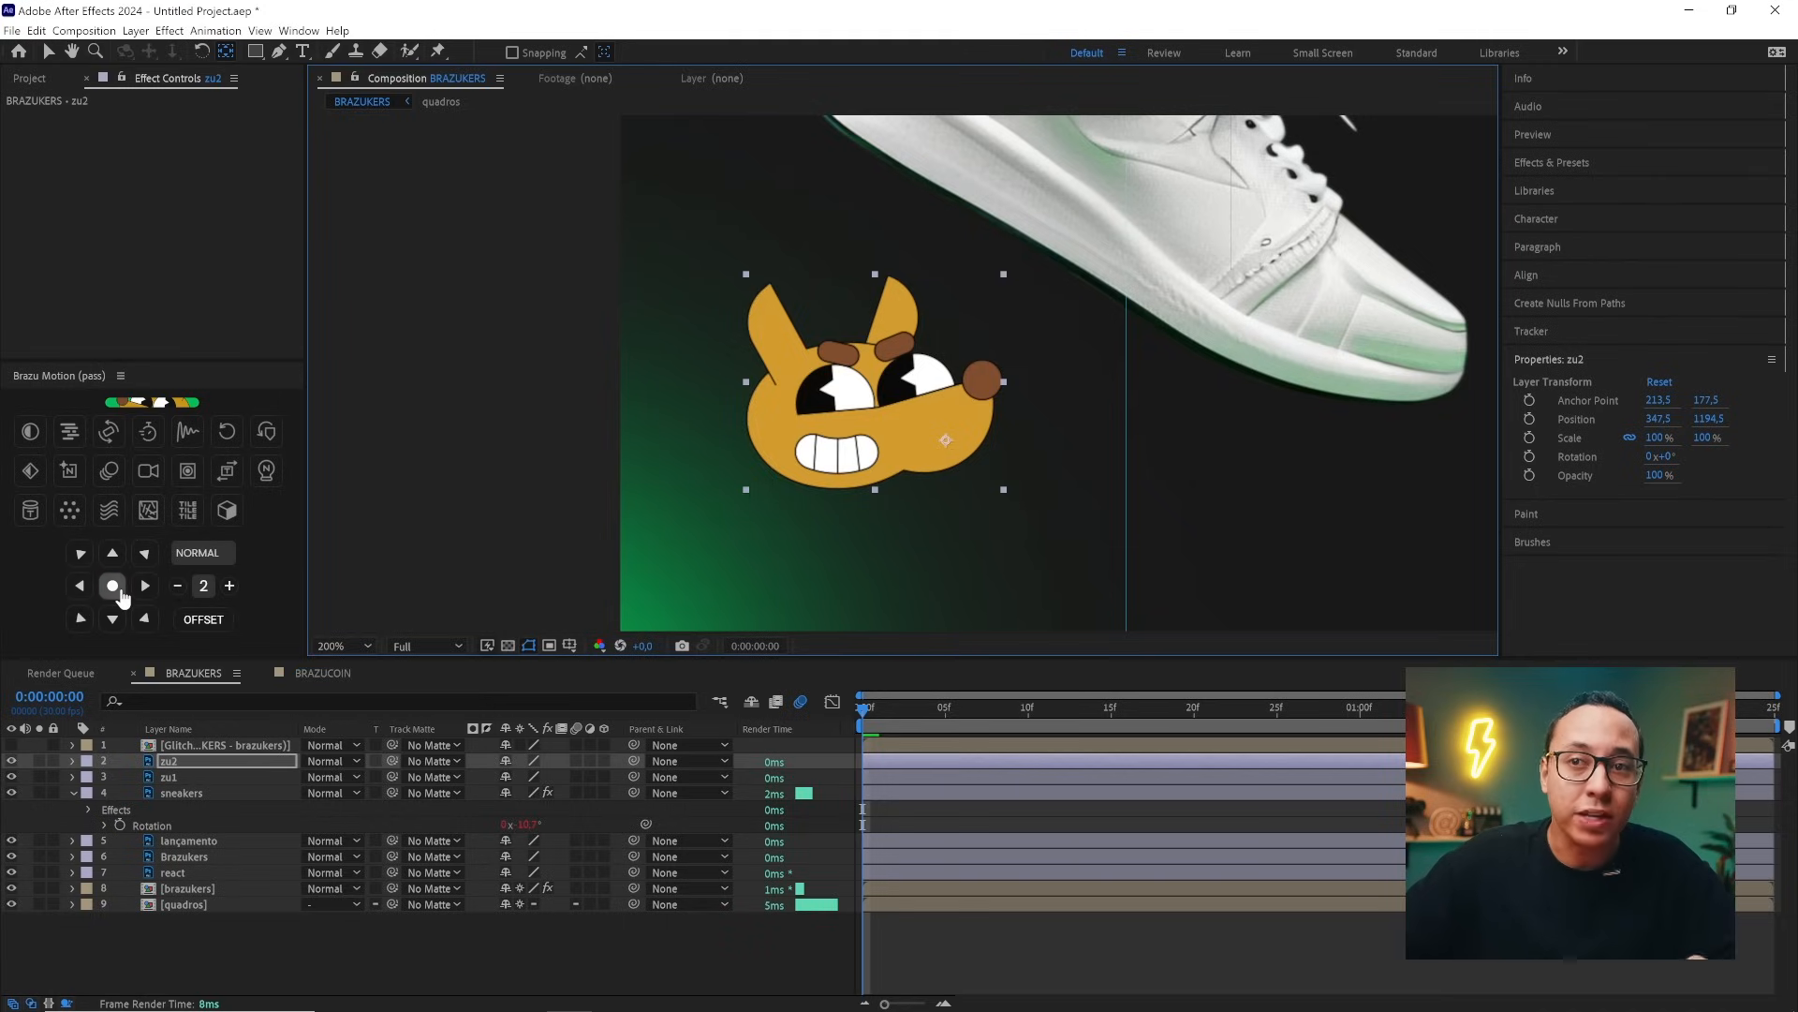
- Snap the zu2 layer's anchor point to its centre, try each of its four corners, and return it to the centre
{"action": "left_click", "coordinate": [118, 590]}
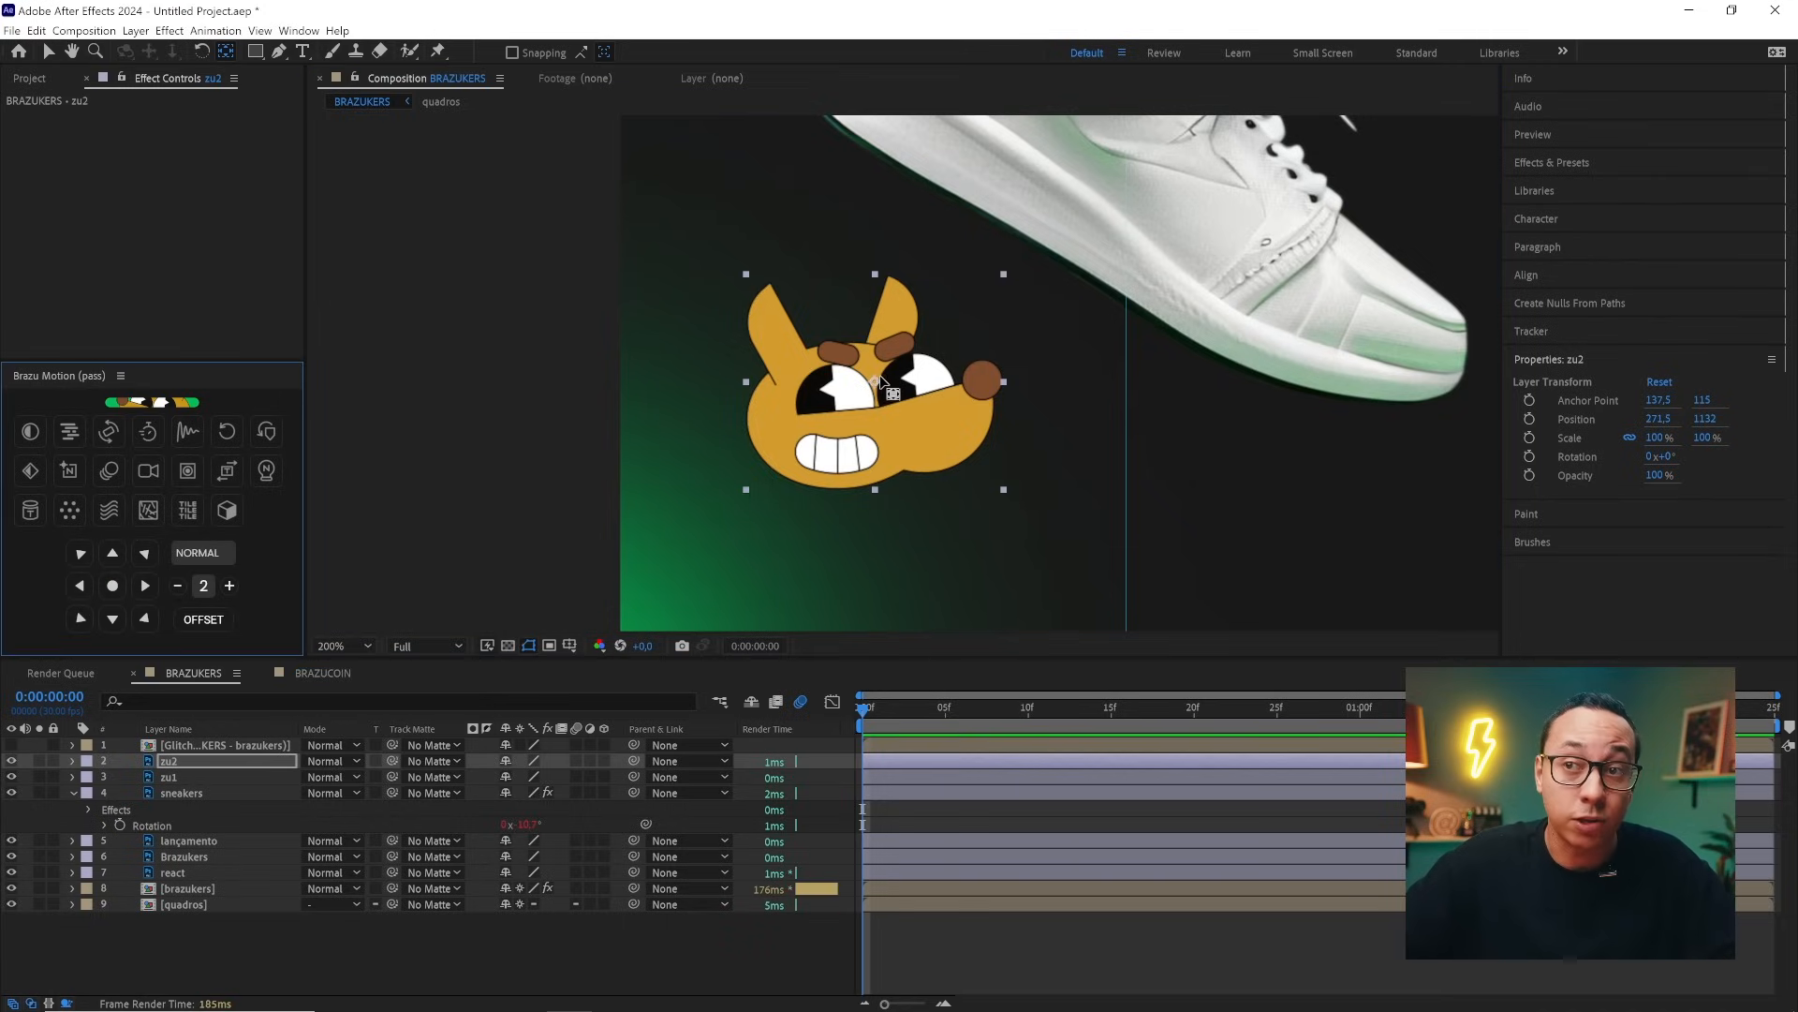
{"action": "left_click", "coordinate": [144, 620]}
{"action": "left_click", "coordinate": [80, 556]}
{"action": "left_click", "coordinate": [81, 621]}
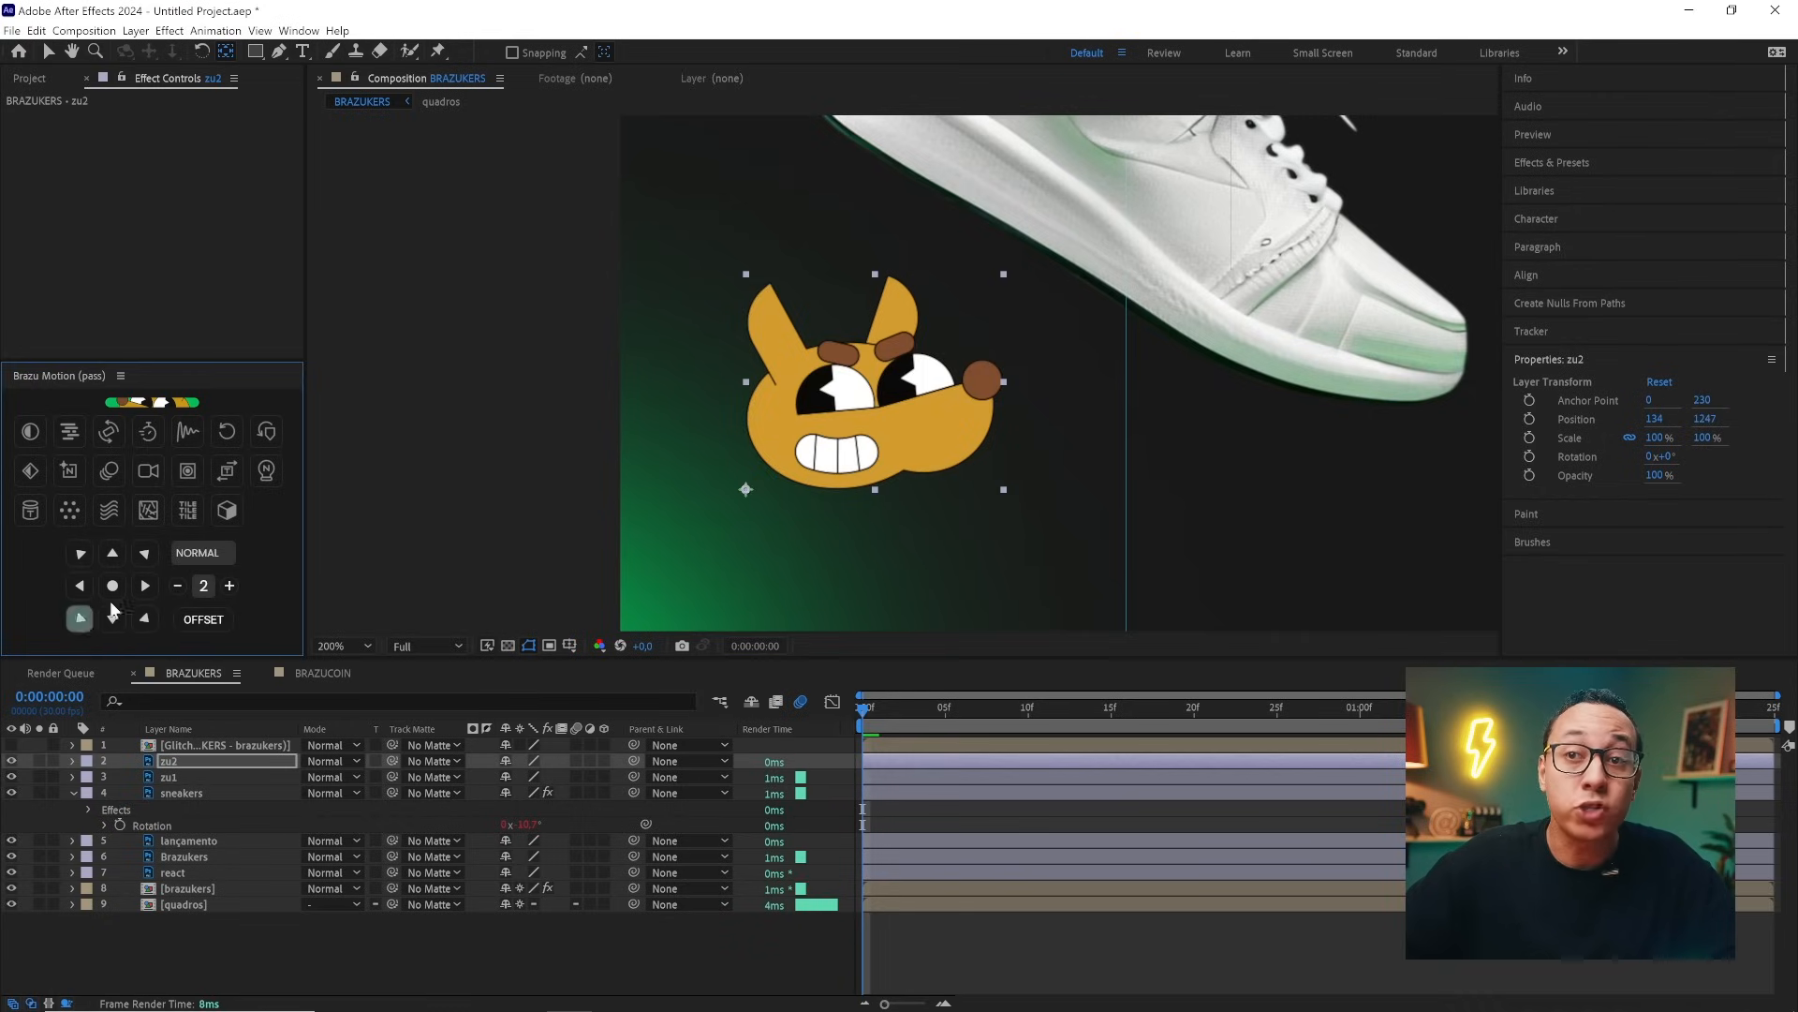
{"action": "left_click", "coordinate": [150, 557]}
{"action": "left_click", "coordinate": [113, 587]}
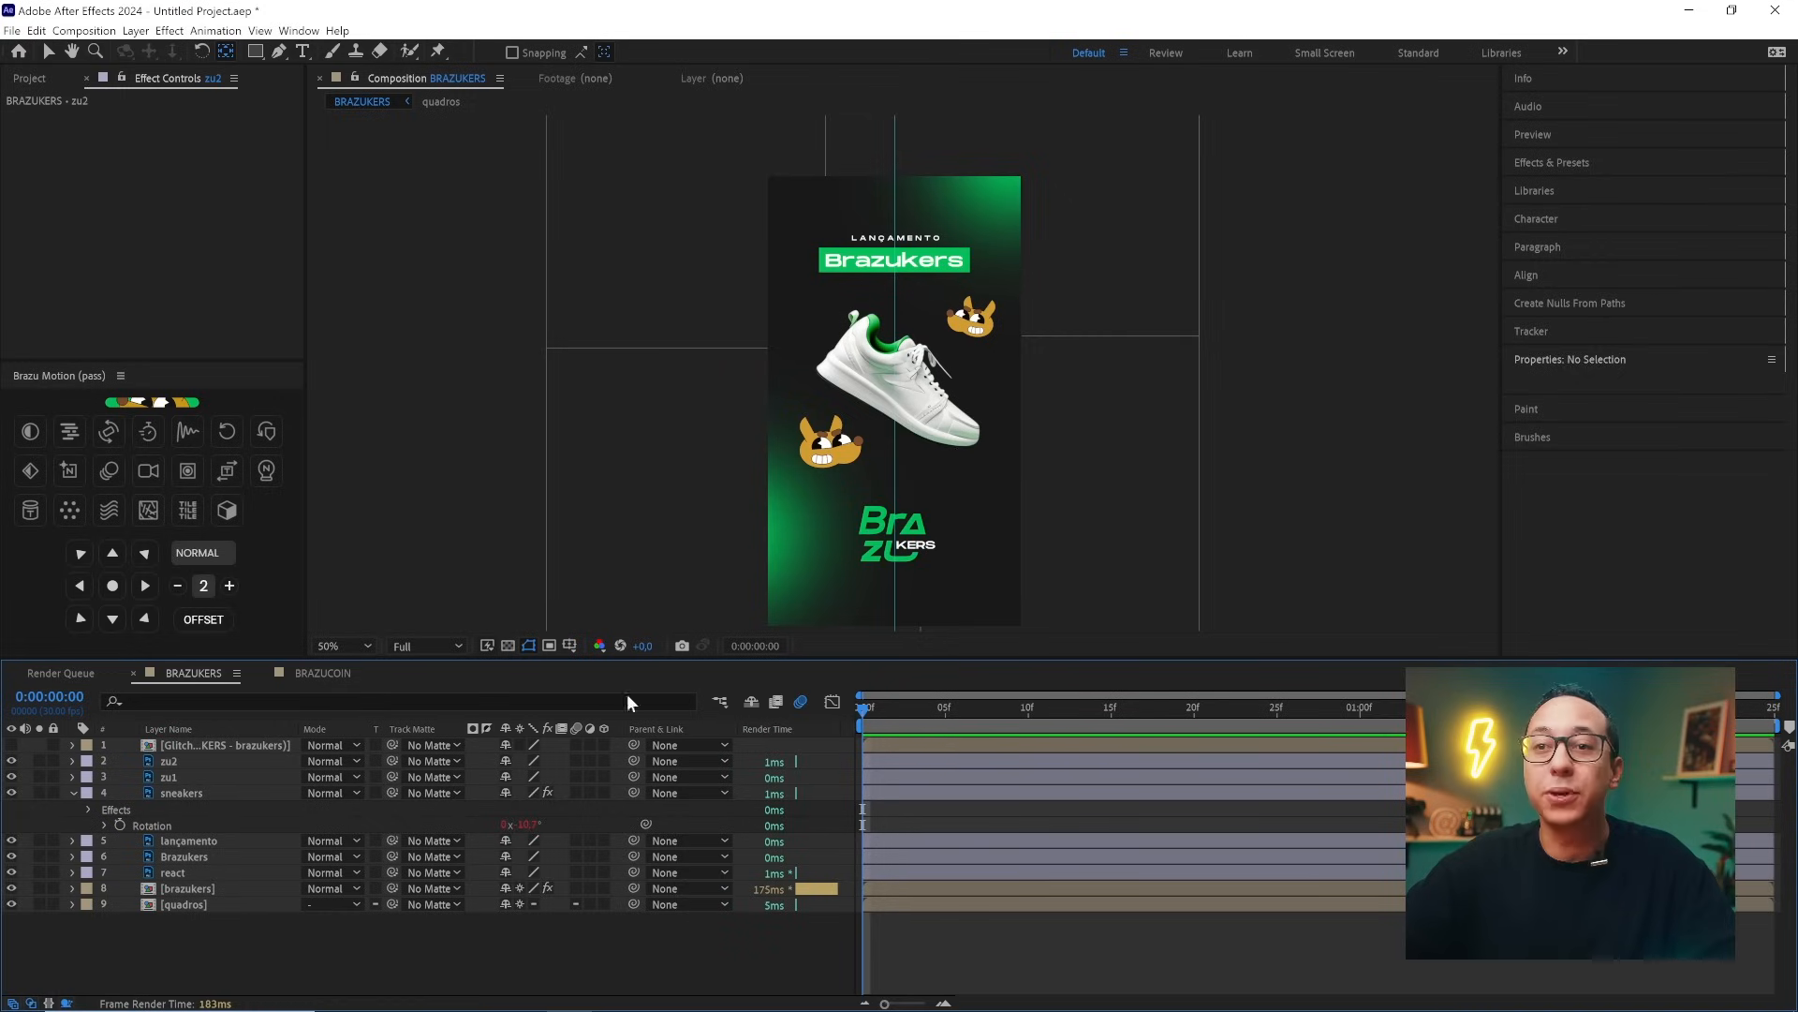
- Stagger the start of the zu1, zu2 and sneakers layers with a Brazu Motion offset of 3 frames and preview it
{"action": "key", "text": "slash"}
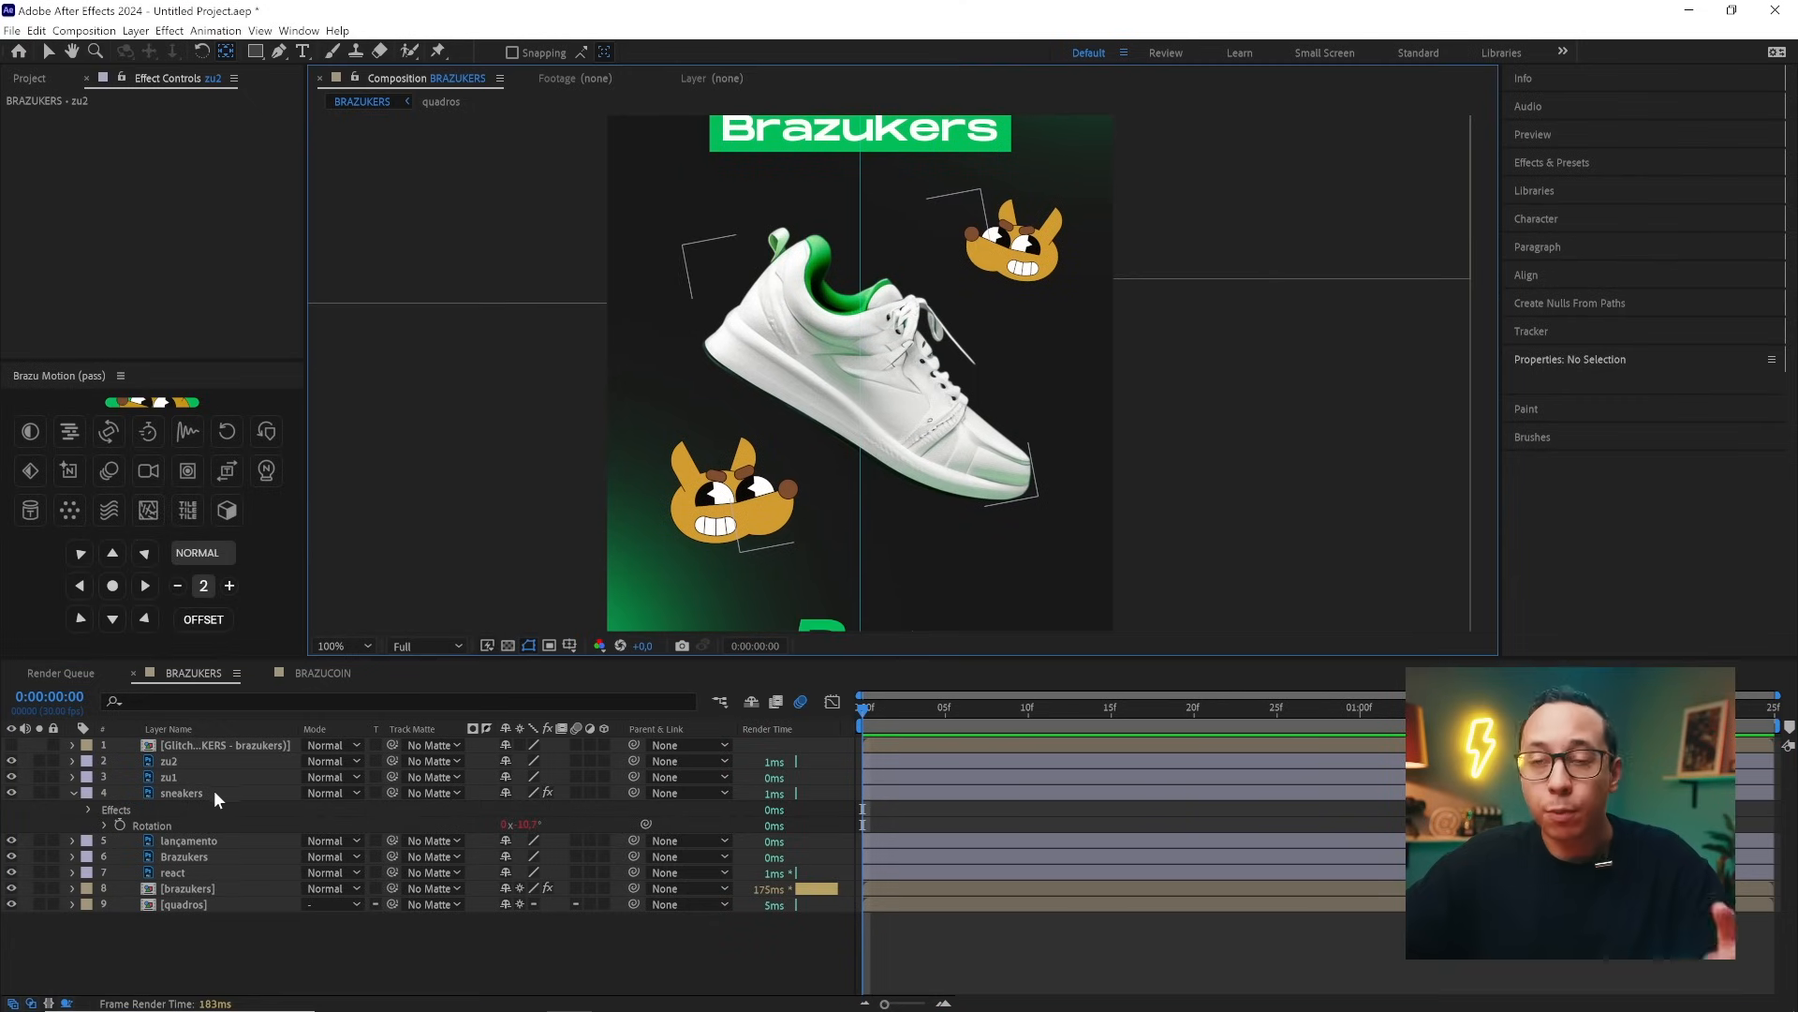
{"action": "left_click", "coordinate": [190, 778]}
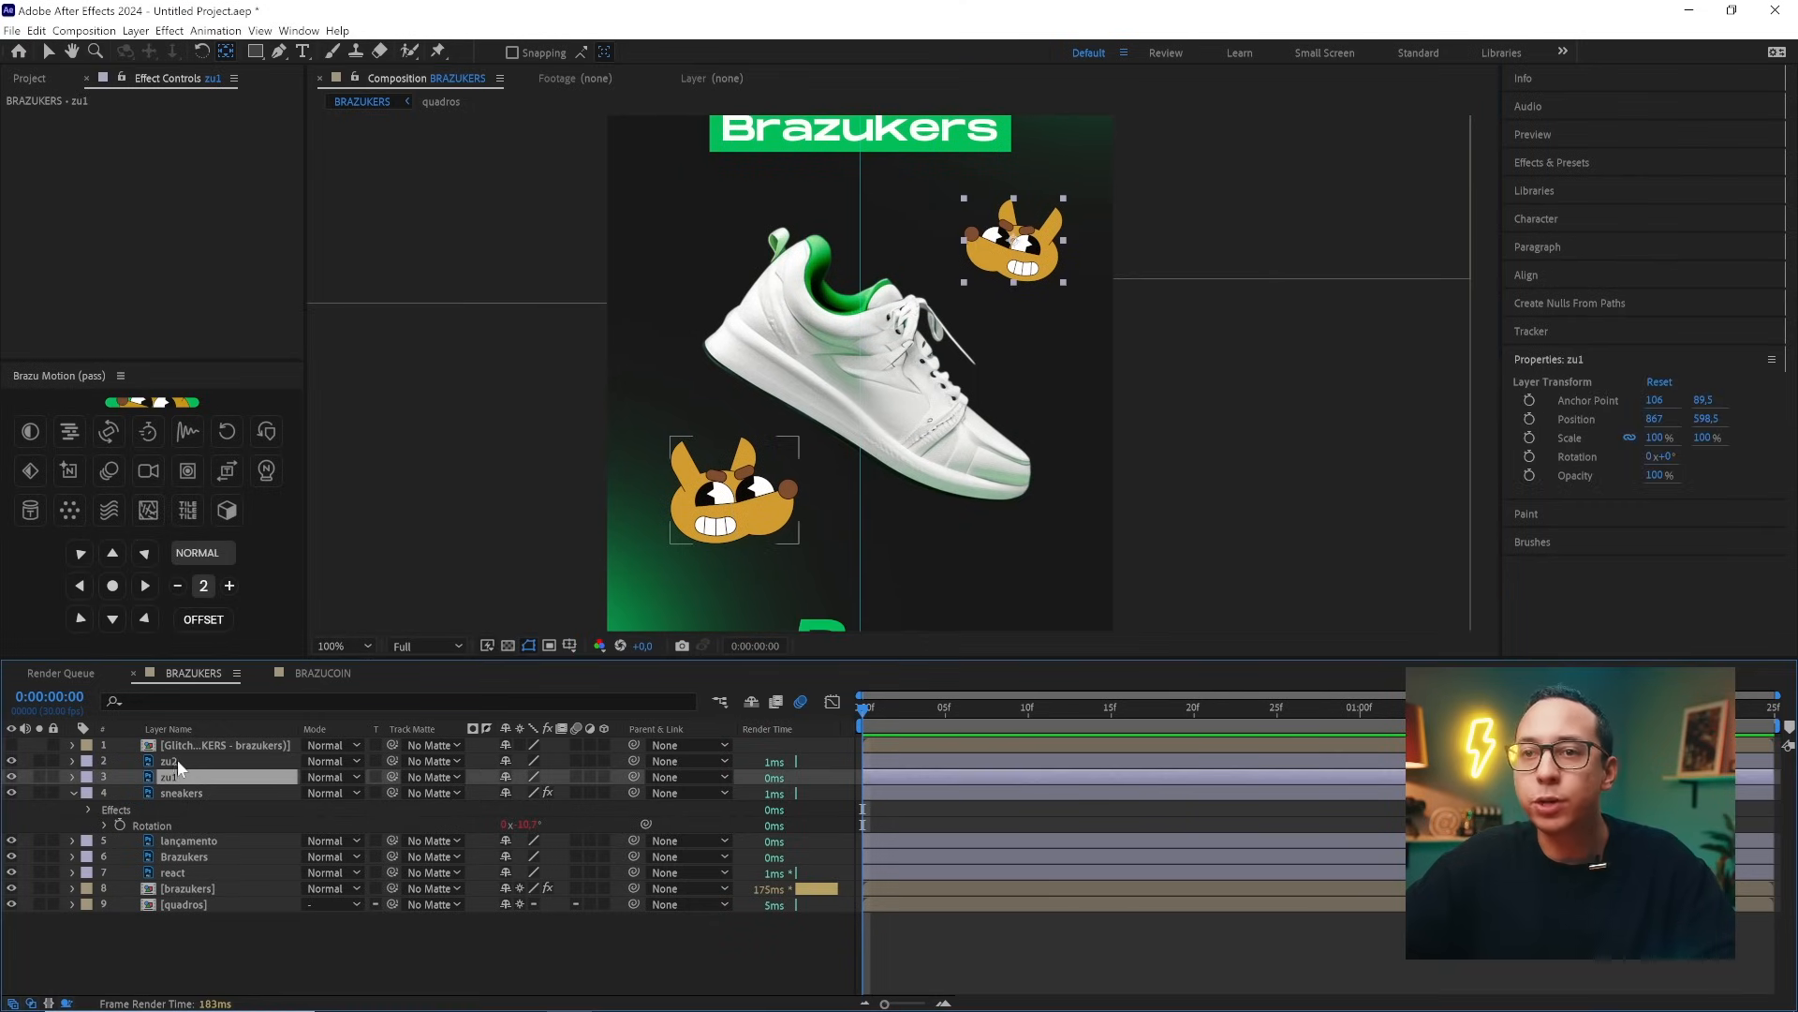
{"action": "left_click", "coordinate": [177, 761], "text": "shift"}
{"action": "left_click", "coordinate": [197, 792], "text": "shift"}
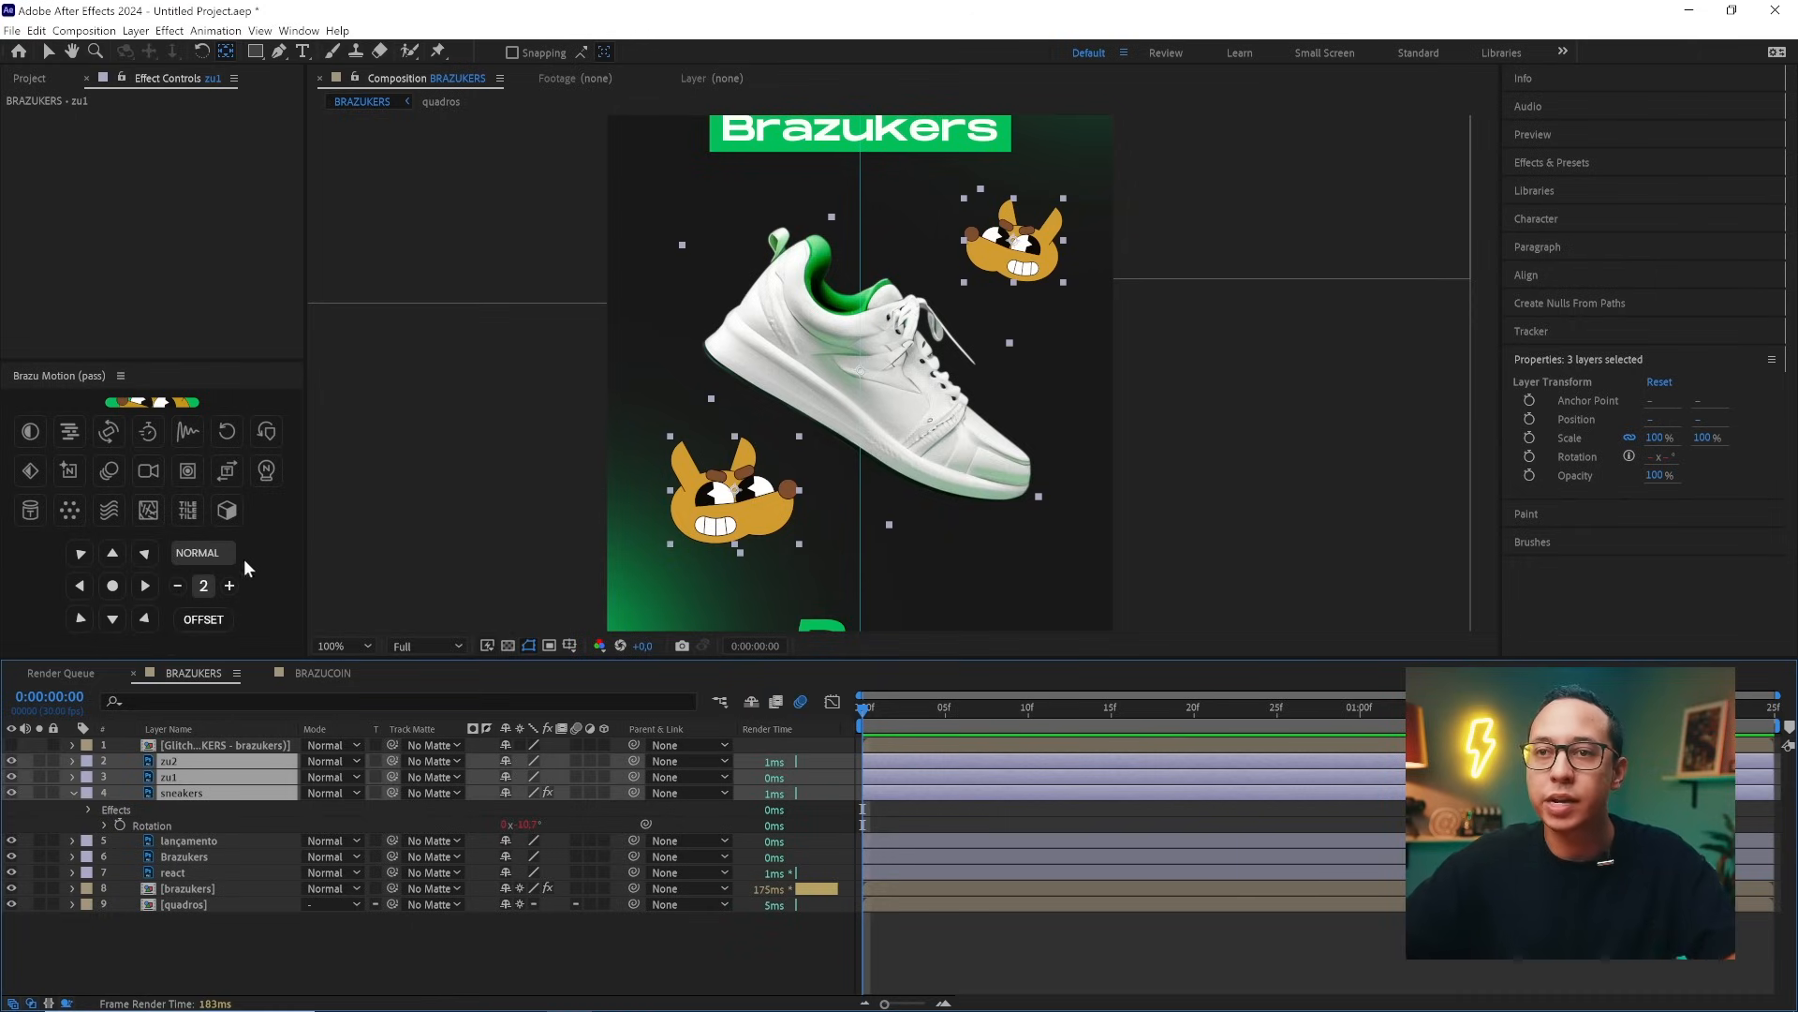
{"action": "left_click", "coordinate": [230, 587]}
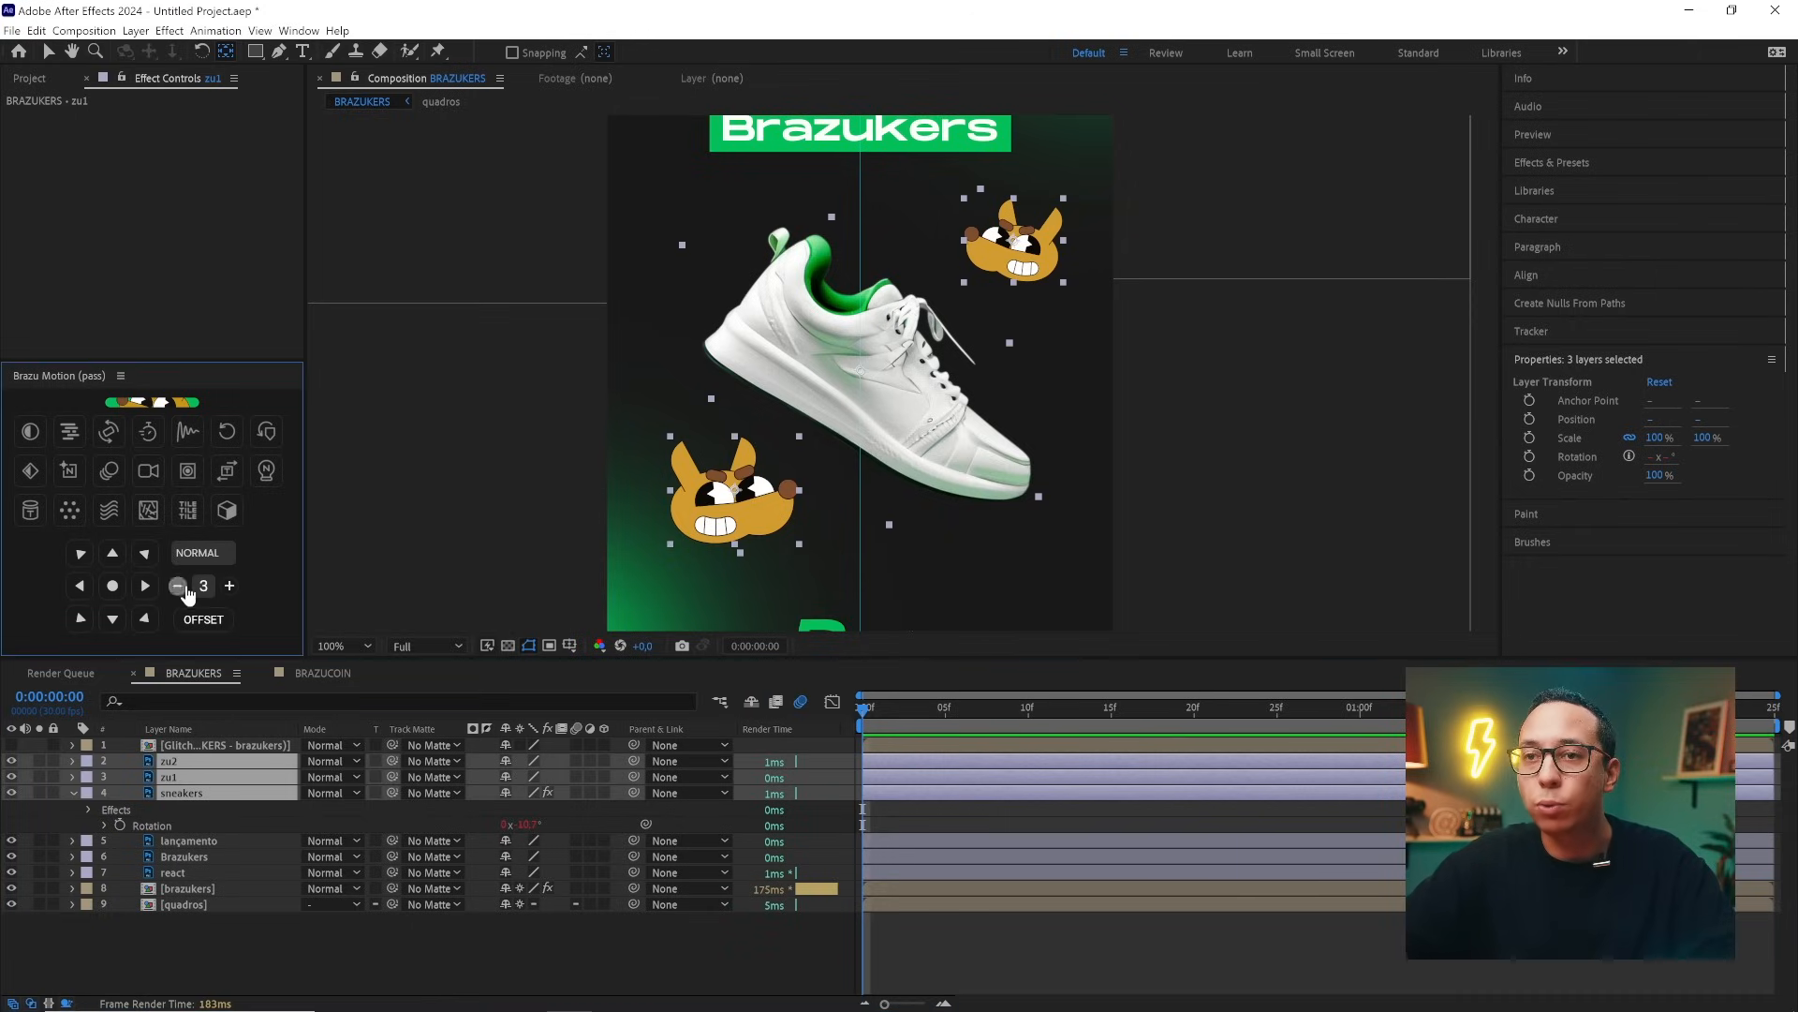
{"action": "left_click", "coordinate": [203, 620]}
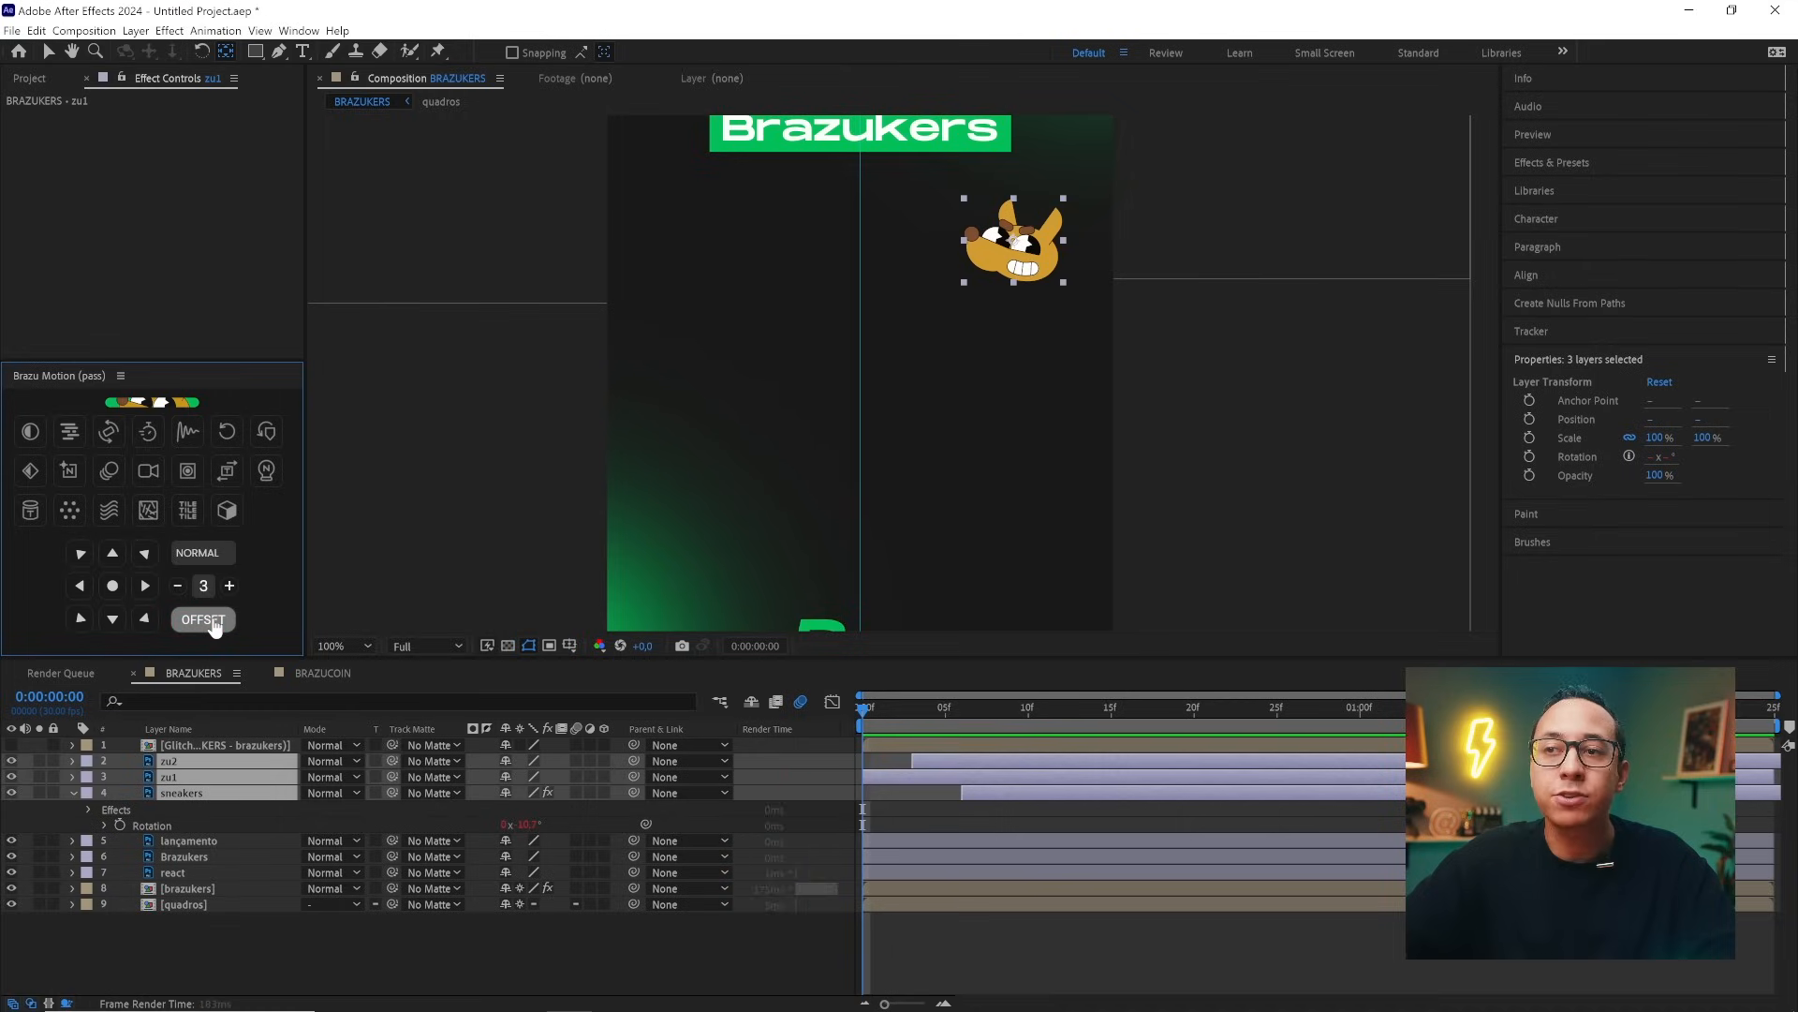
{"action": "left_click", "coordinate": [902, 802]}
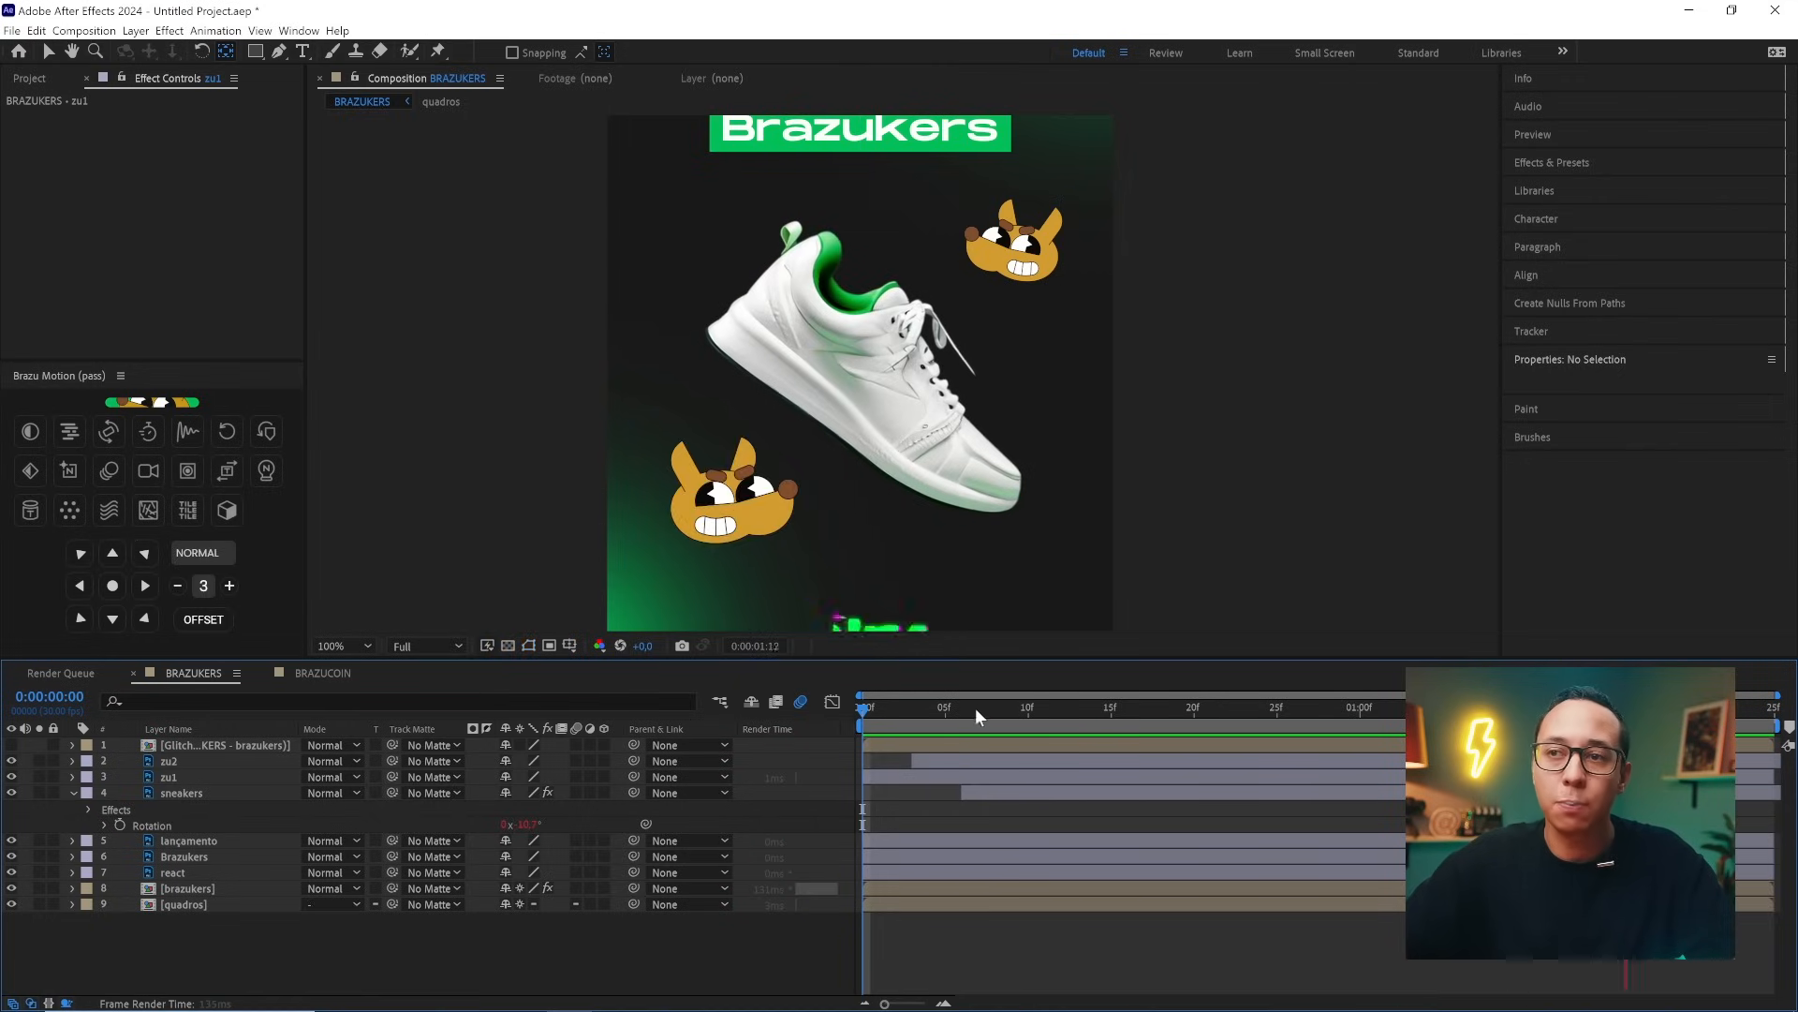
{"action": "left_click_drag", "start_coordinate": [974, 709], "coordinate": [926, 717]}
{"action": "key", "text": "space"}
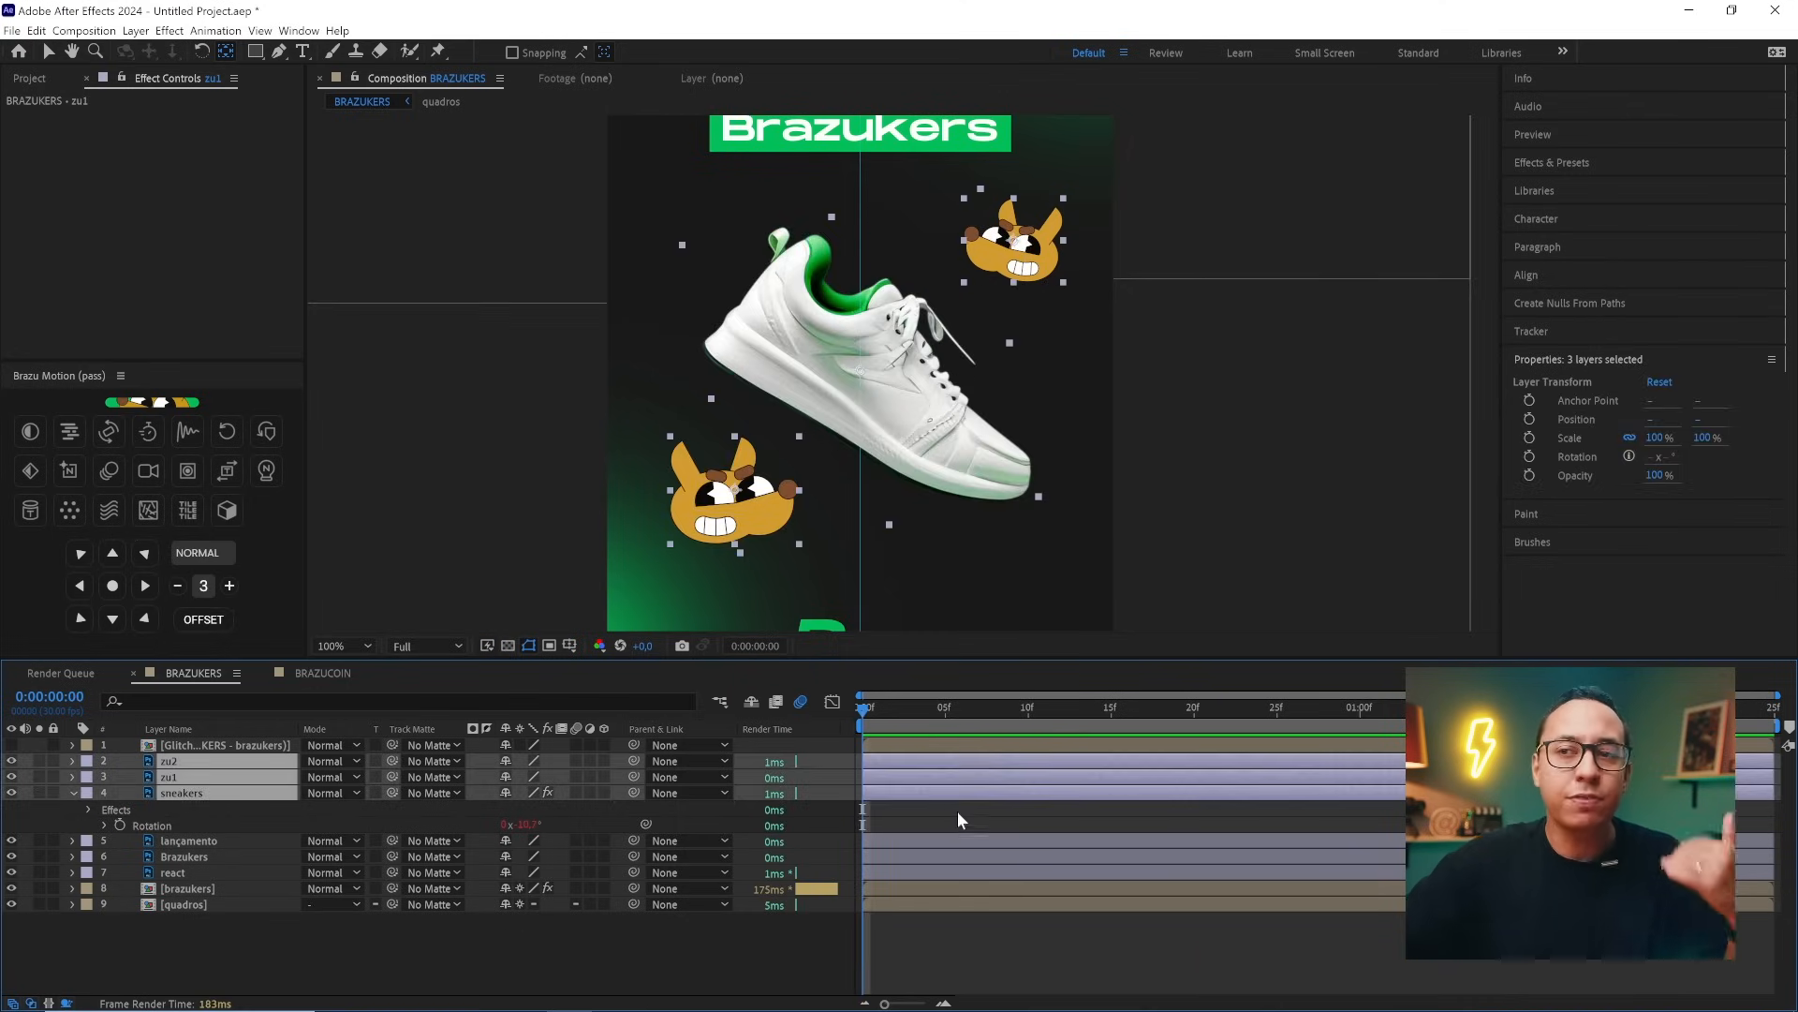
- Apply the Brazu Neon effect to the lançamento text layer and reduce its Tamanho to 0
{"action": "left_click", "coordinate": [958, 813]}
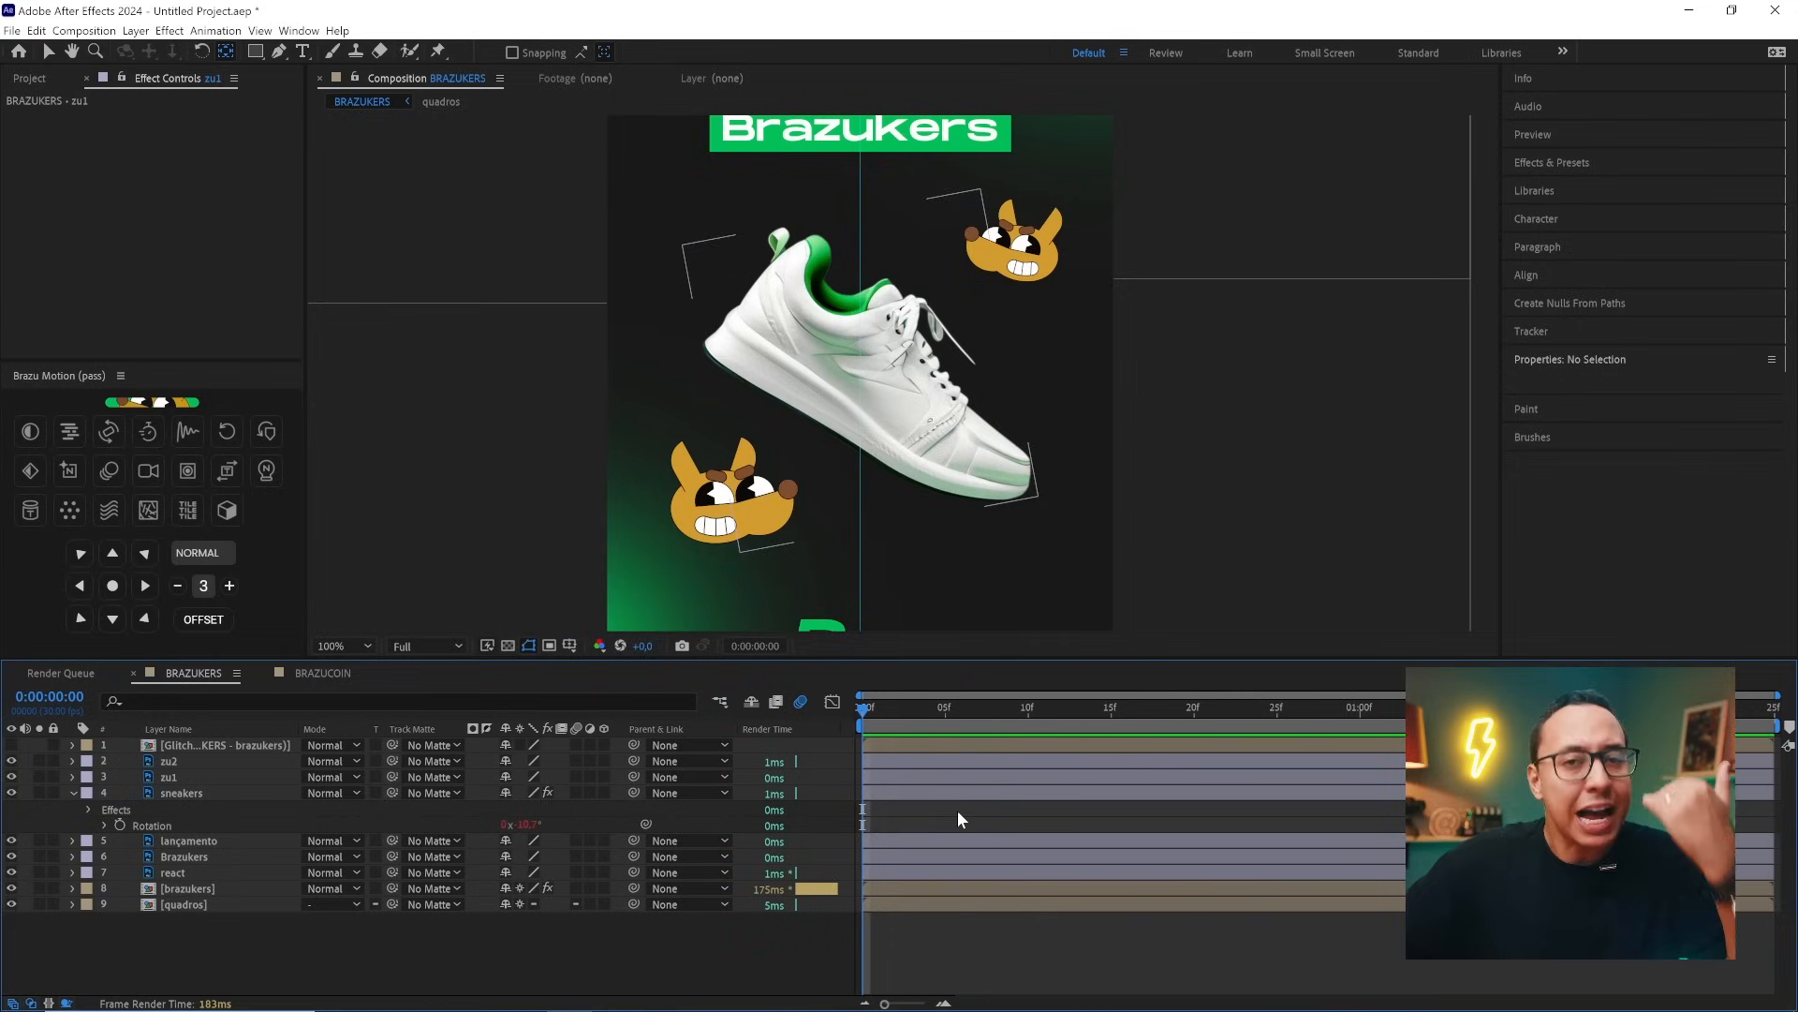
{"action": "left_click", "coordinate": [72, 794]}
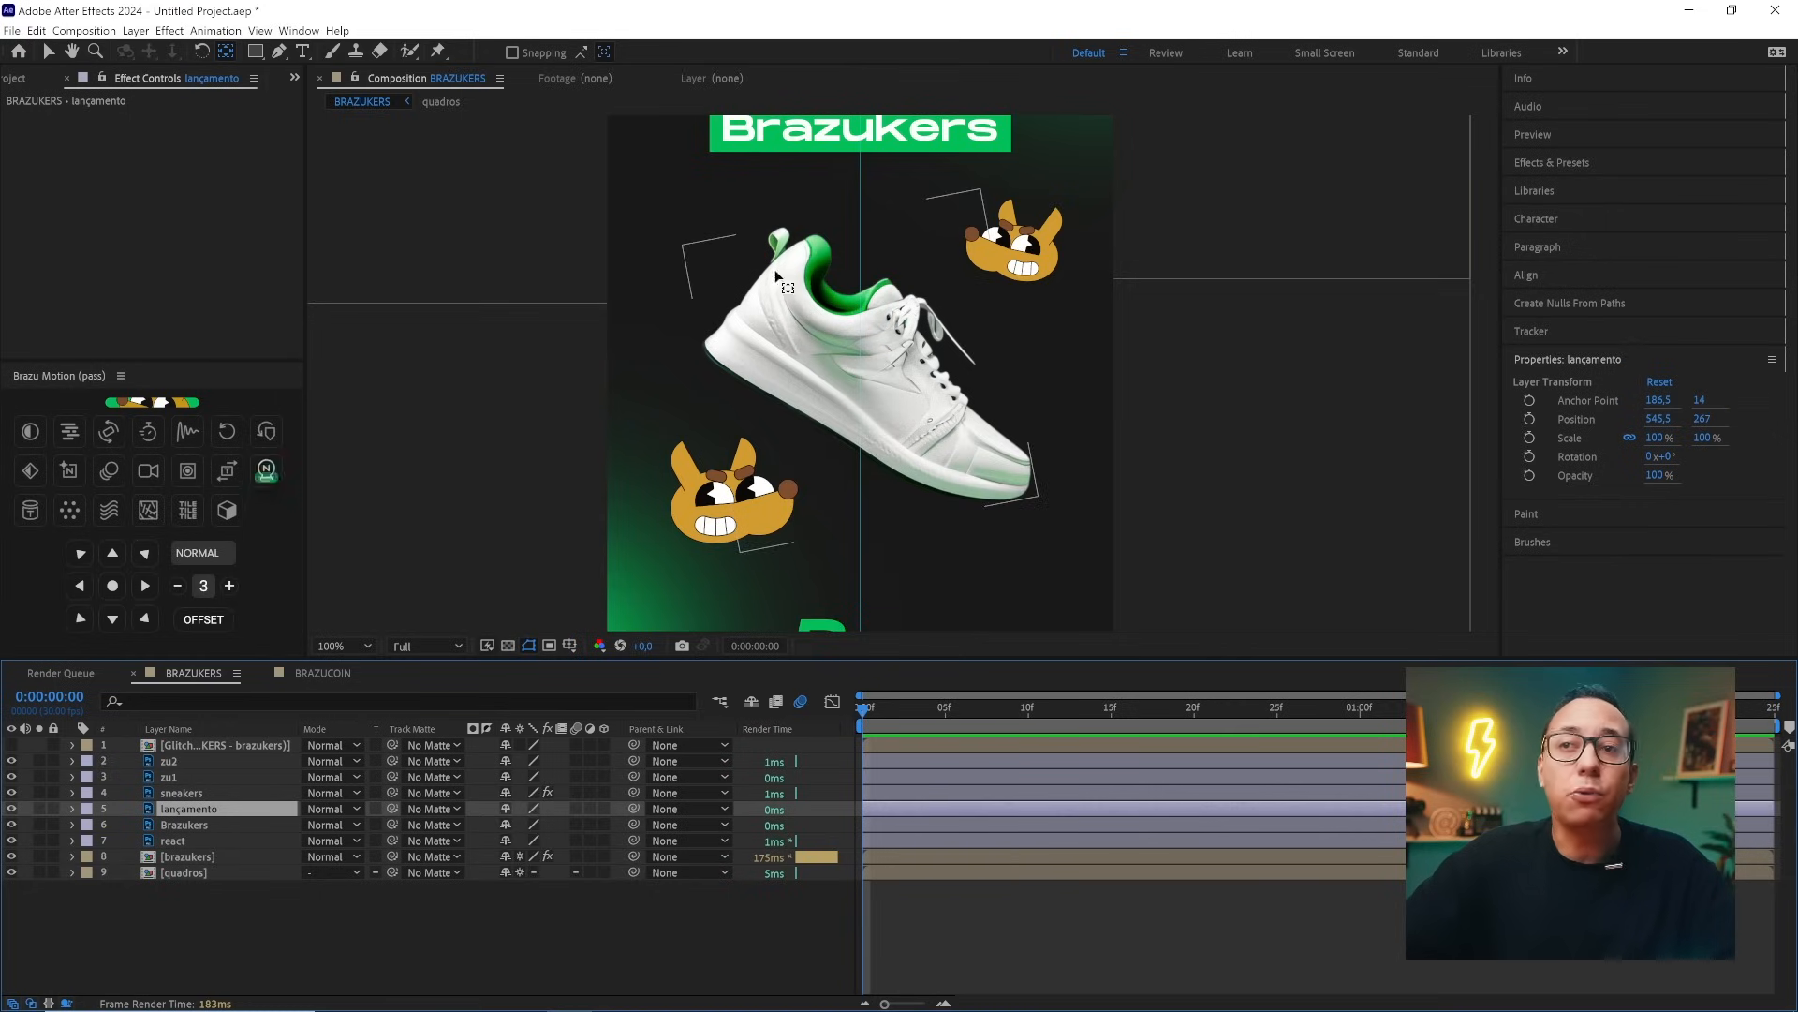
{"action": "left_click_drag", "start_coordinate": [788, 279], "coordinate": [789, 516]}
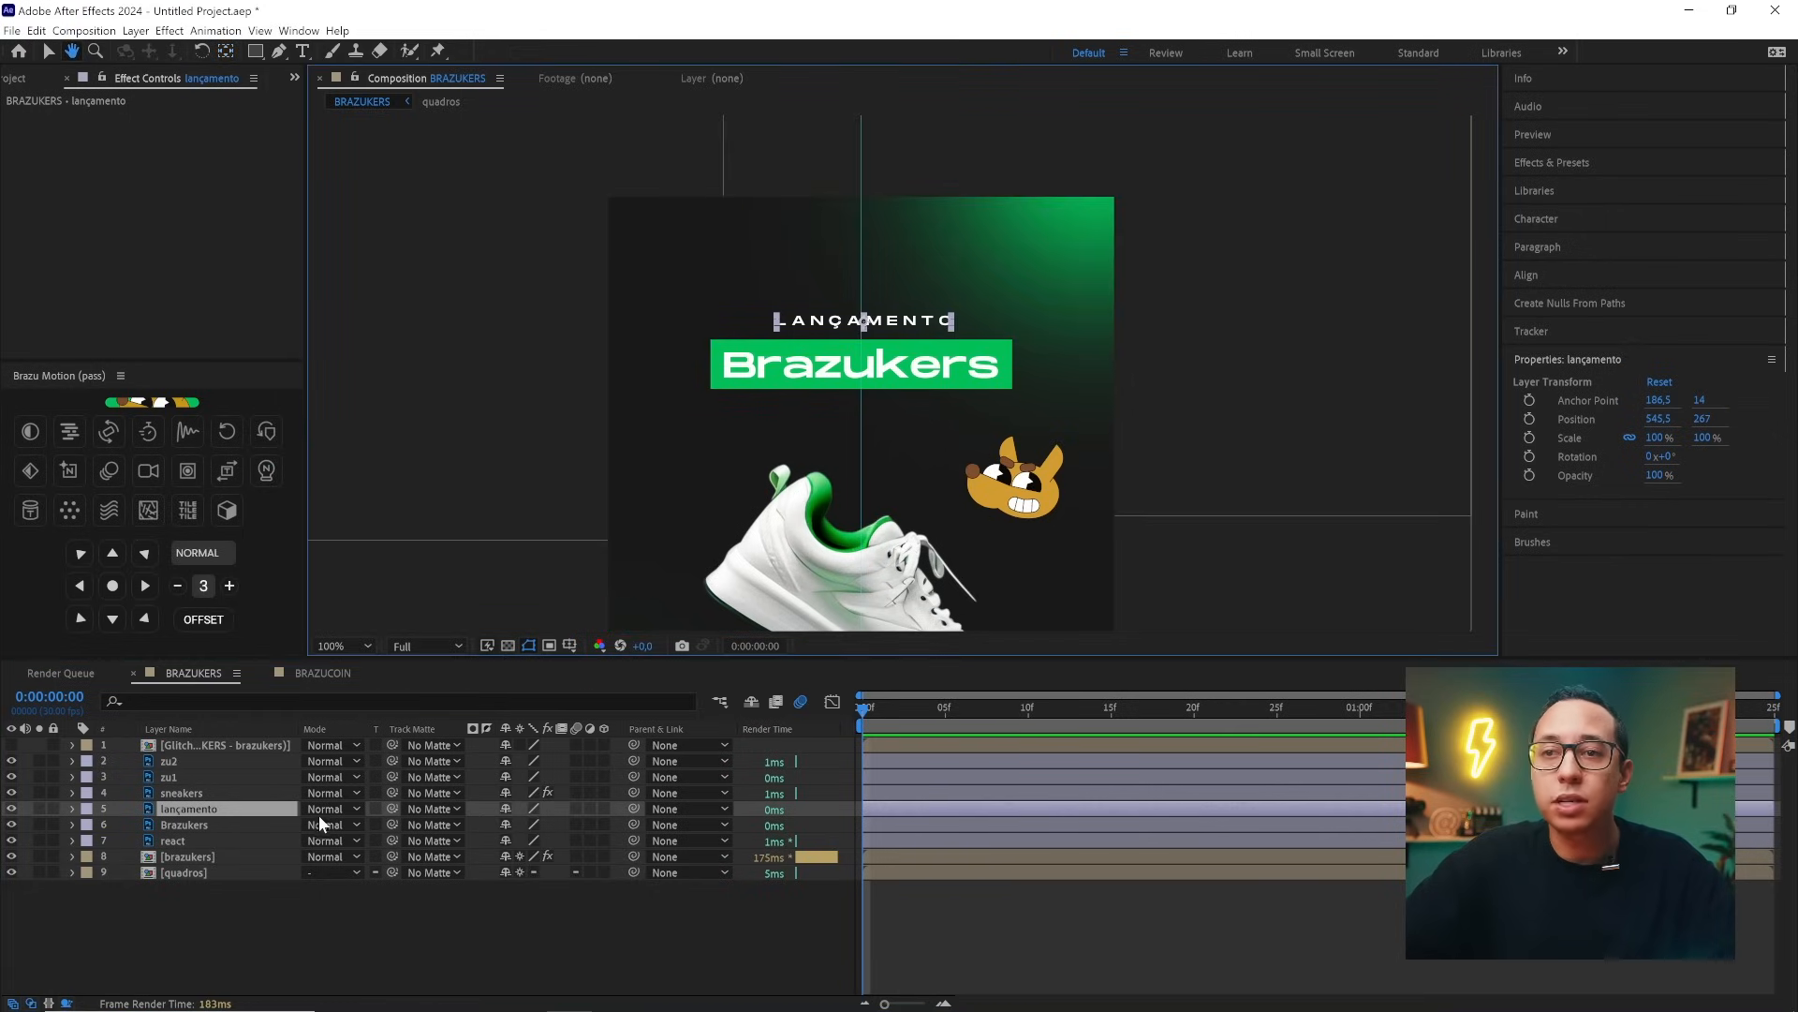
{"action": "left_click", "coordinate": [266, 470]}
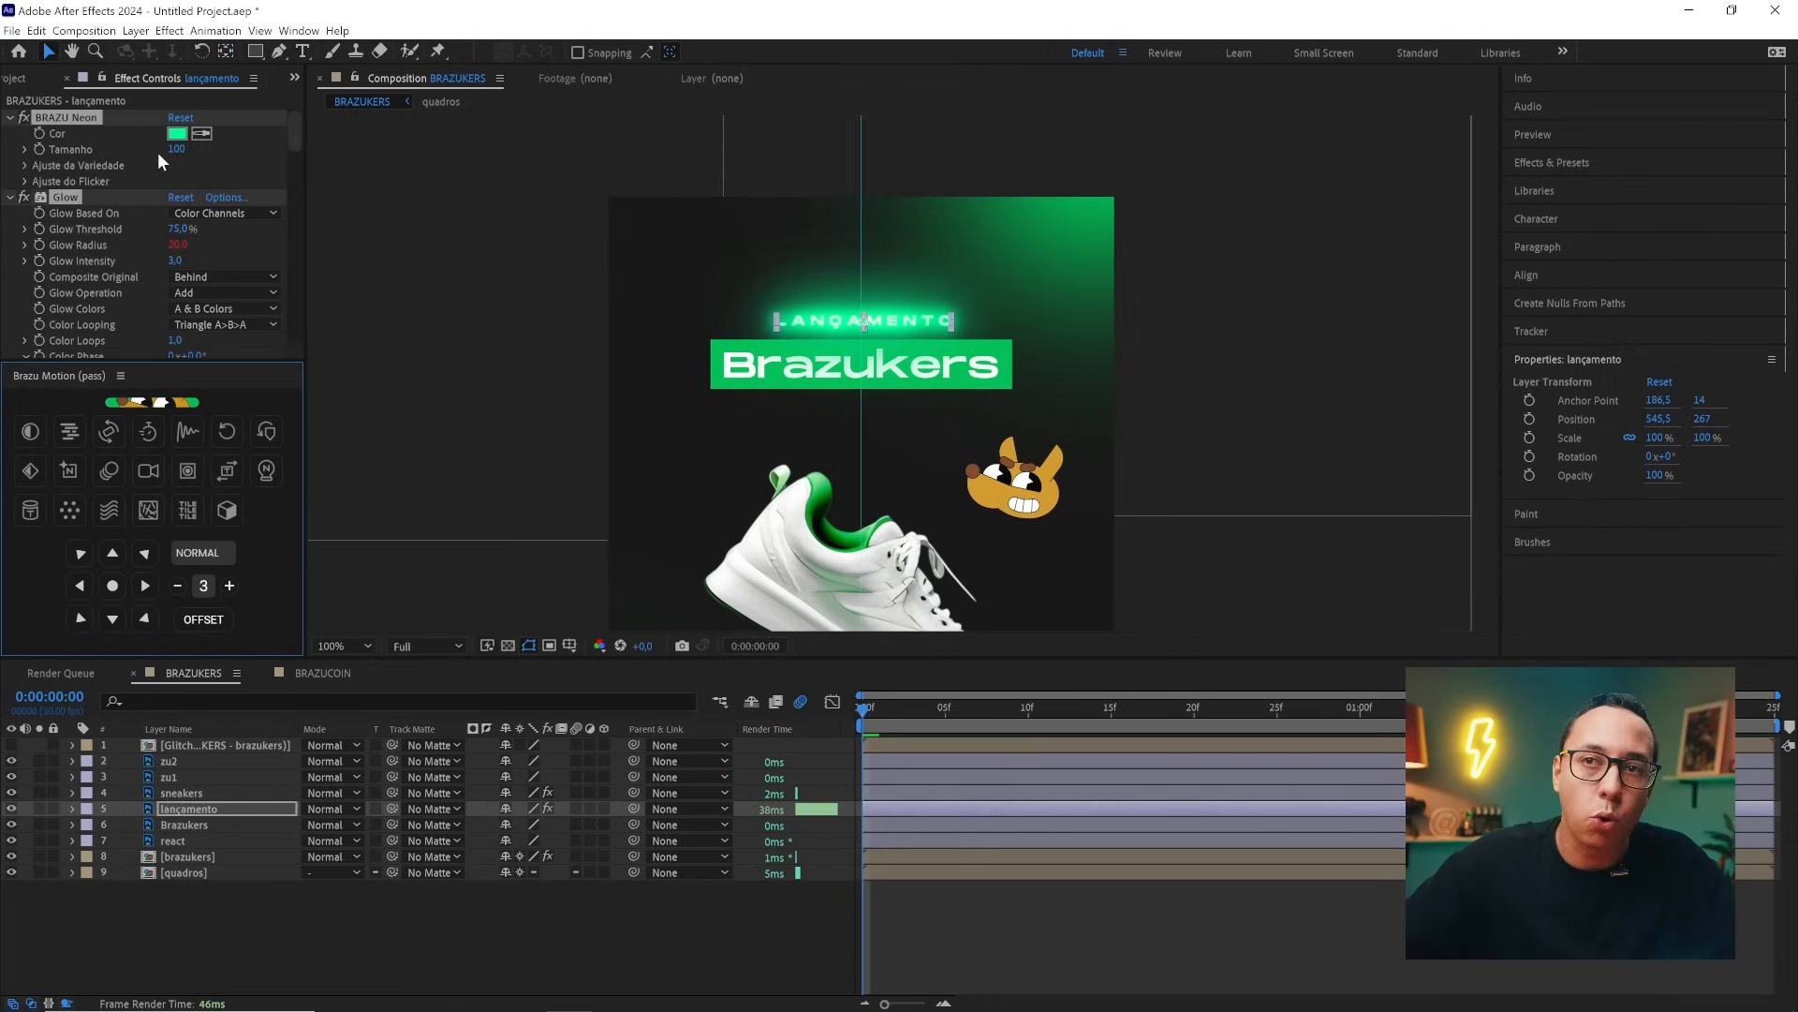
{"action": "left_click_drag", "start_coordinate": [154, 154], "coordinate": [71, 161]}
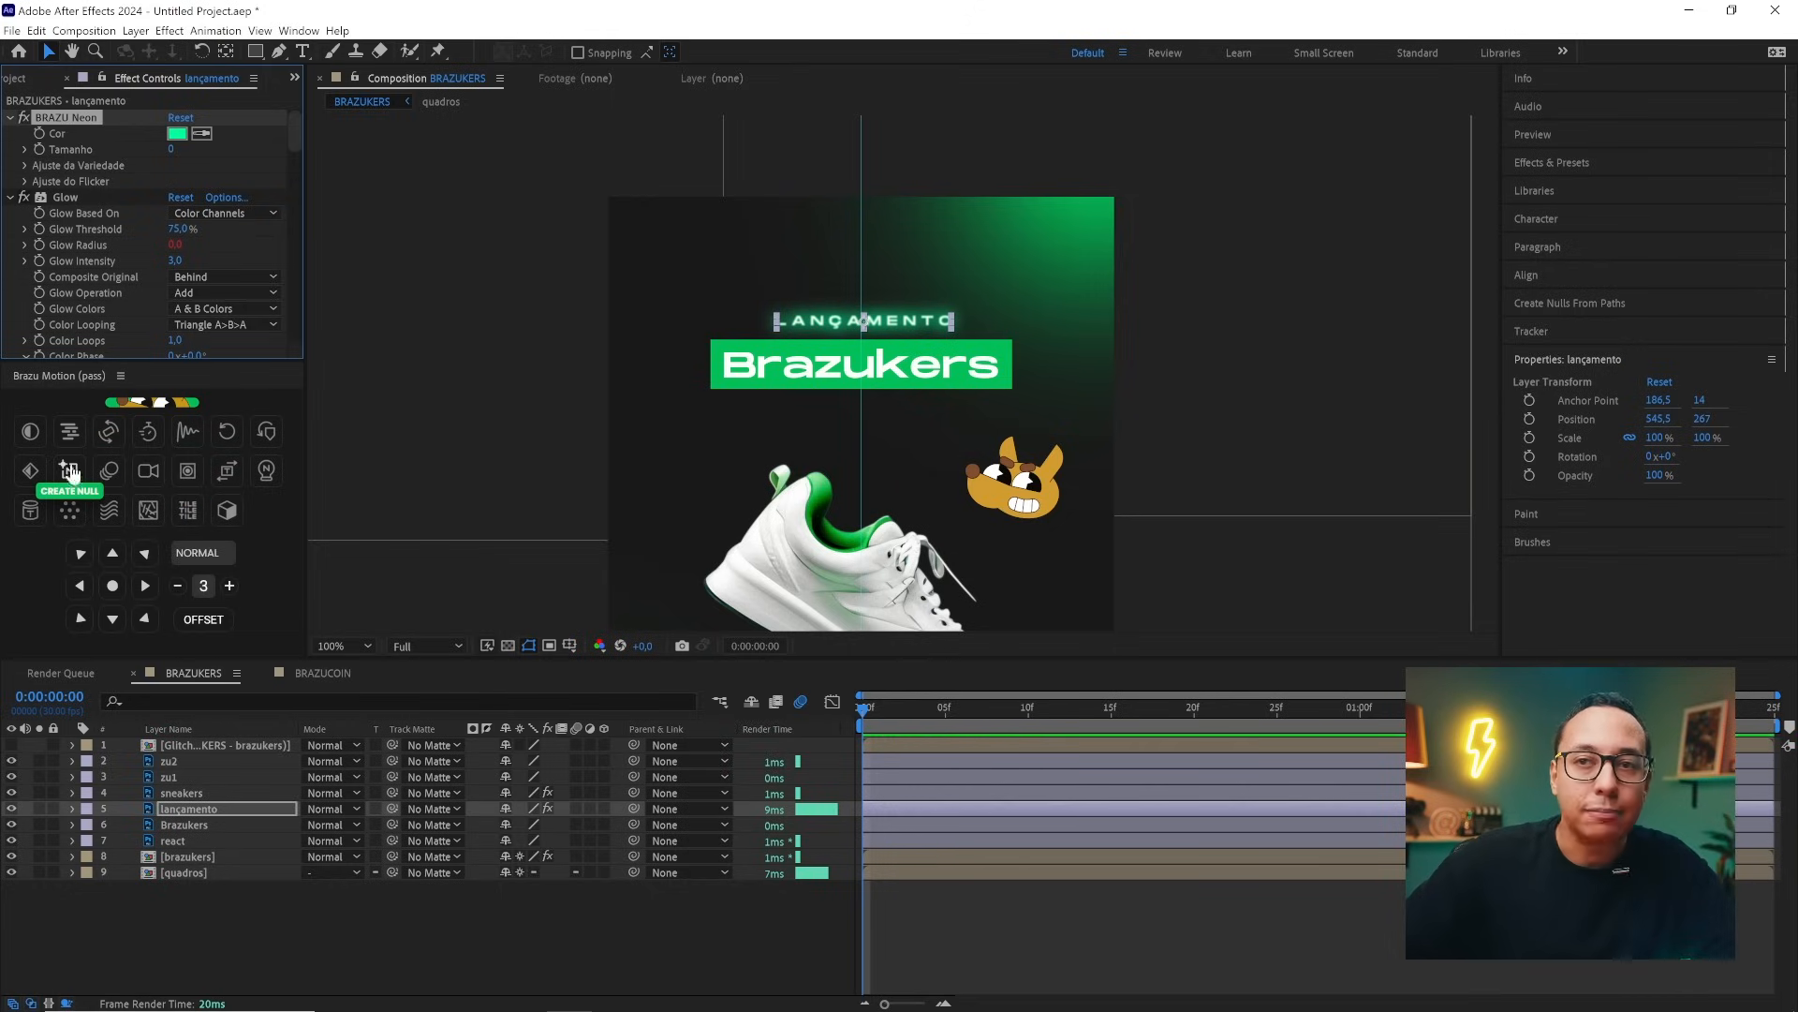
{"action": "key", "text": "ctrl+Down"}
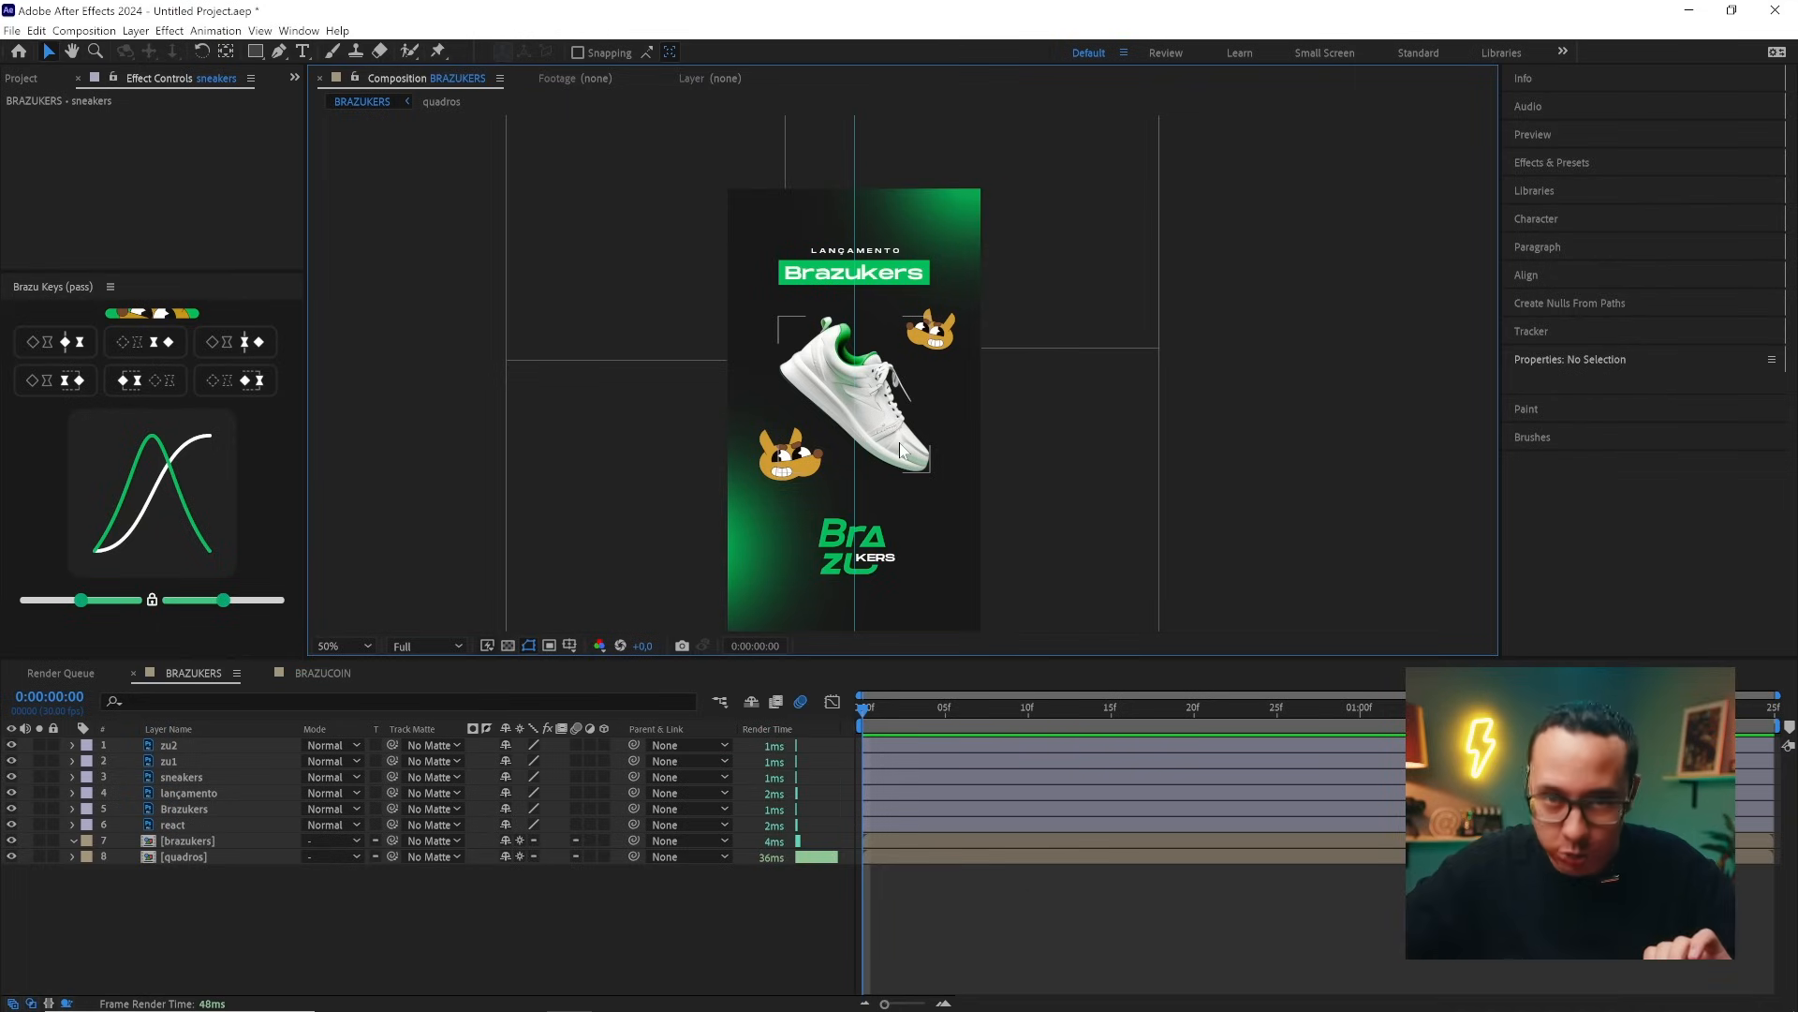
- Keyframe the sneakers layer's position from about -424, 901 outside the frame at 0 seconds to about 540, 881 at 1 second
{"action": "left_click", "coordinate": [899, 442]}
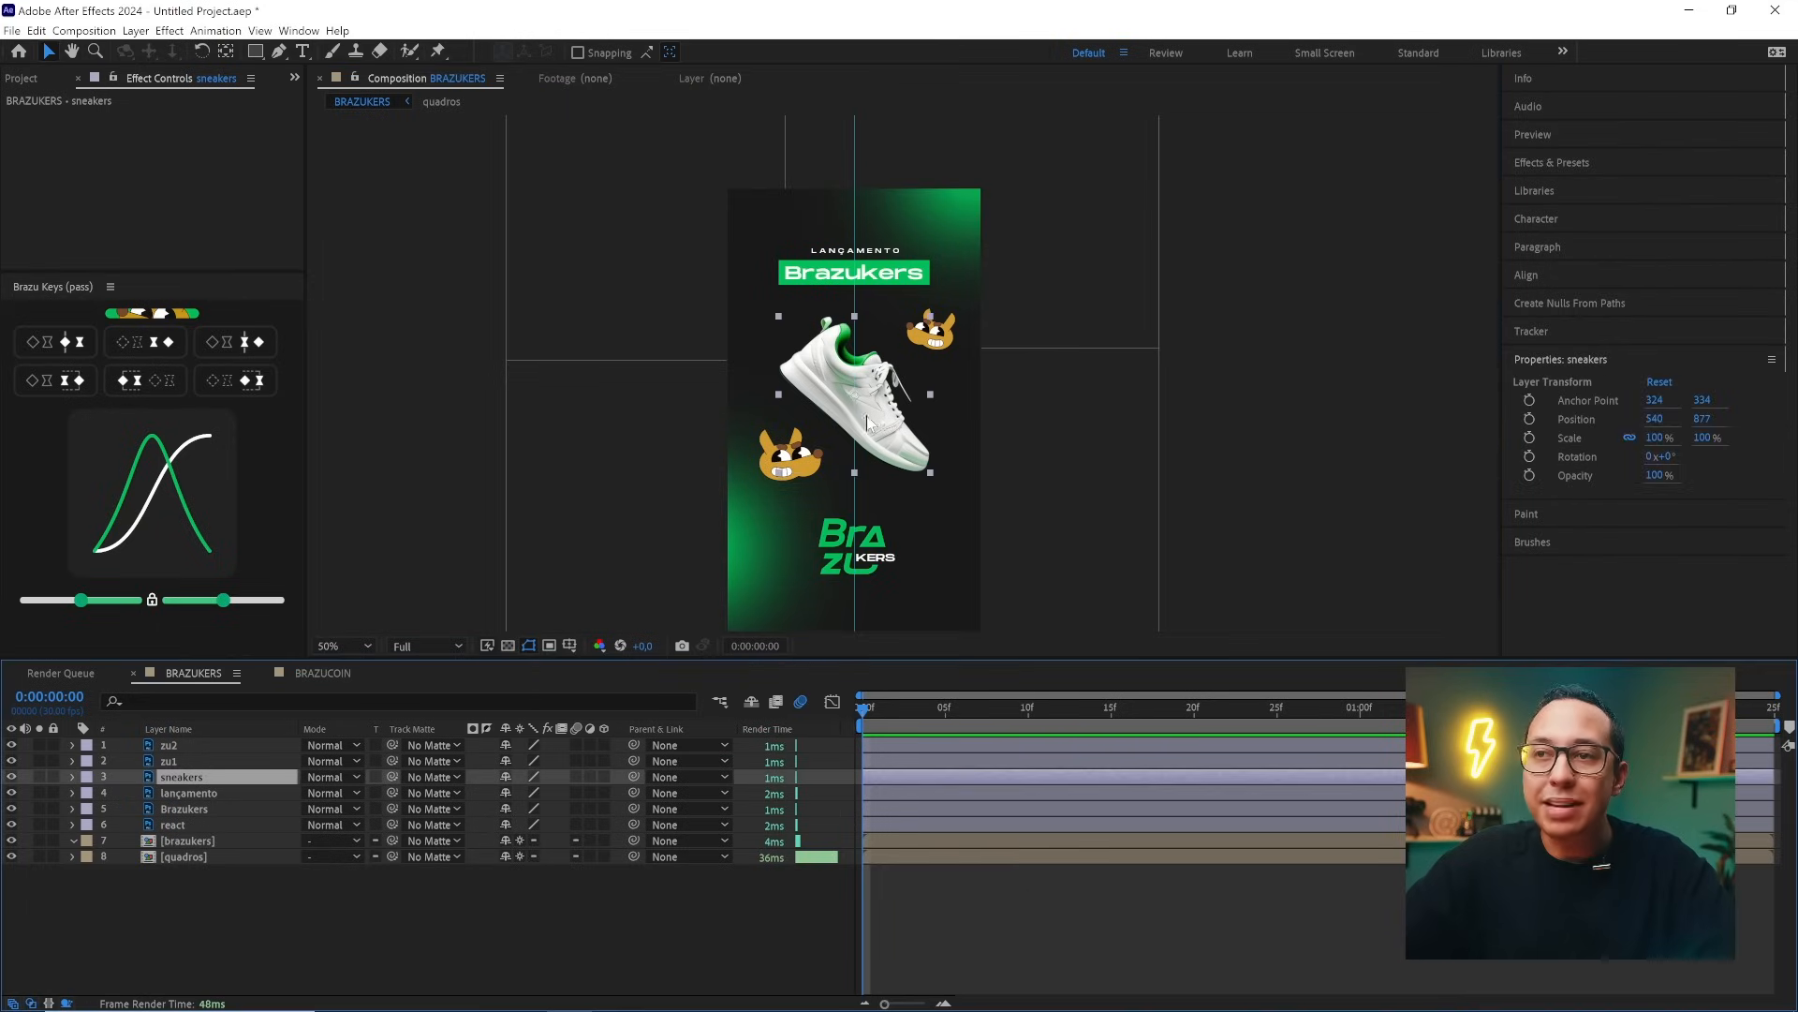
{"action": "key", "text": "p"}
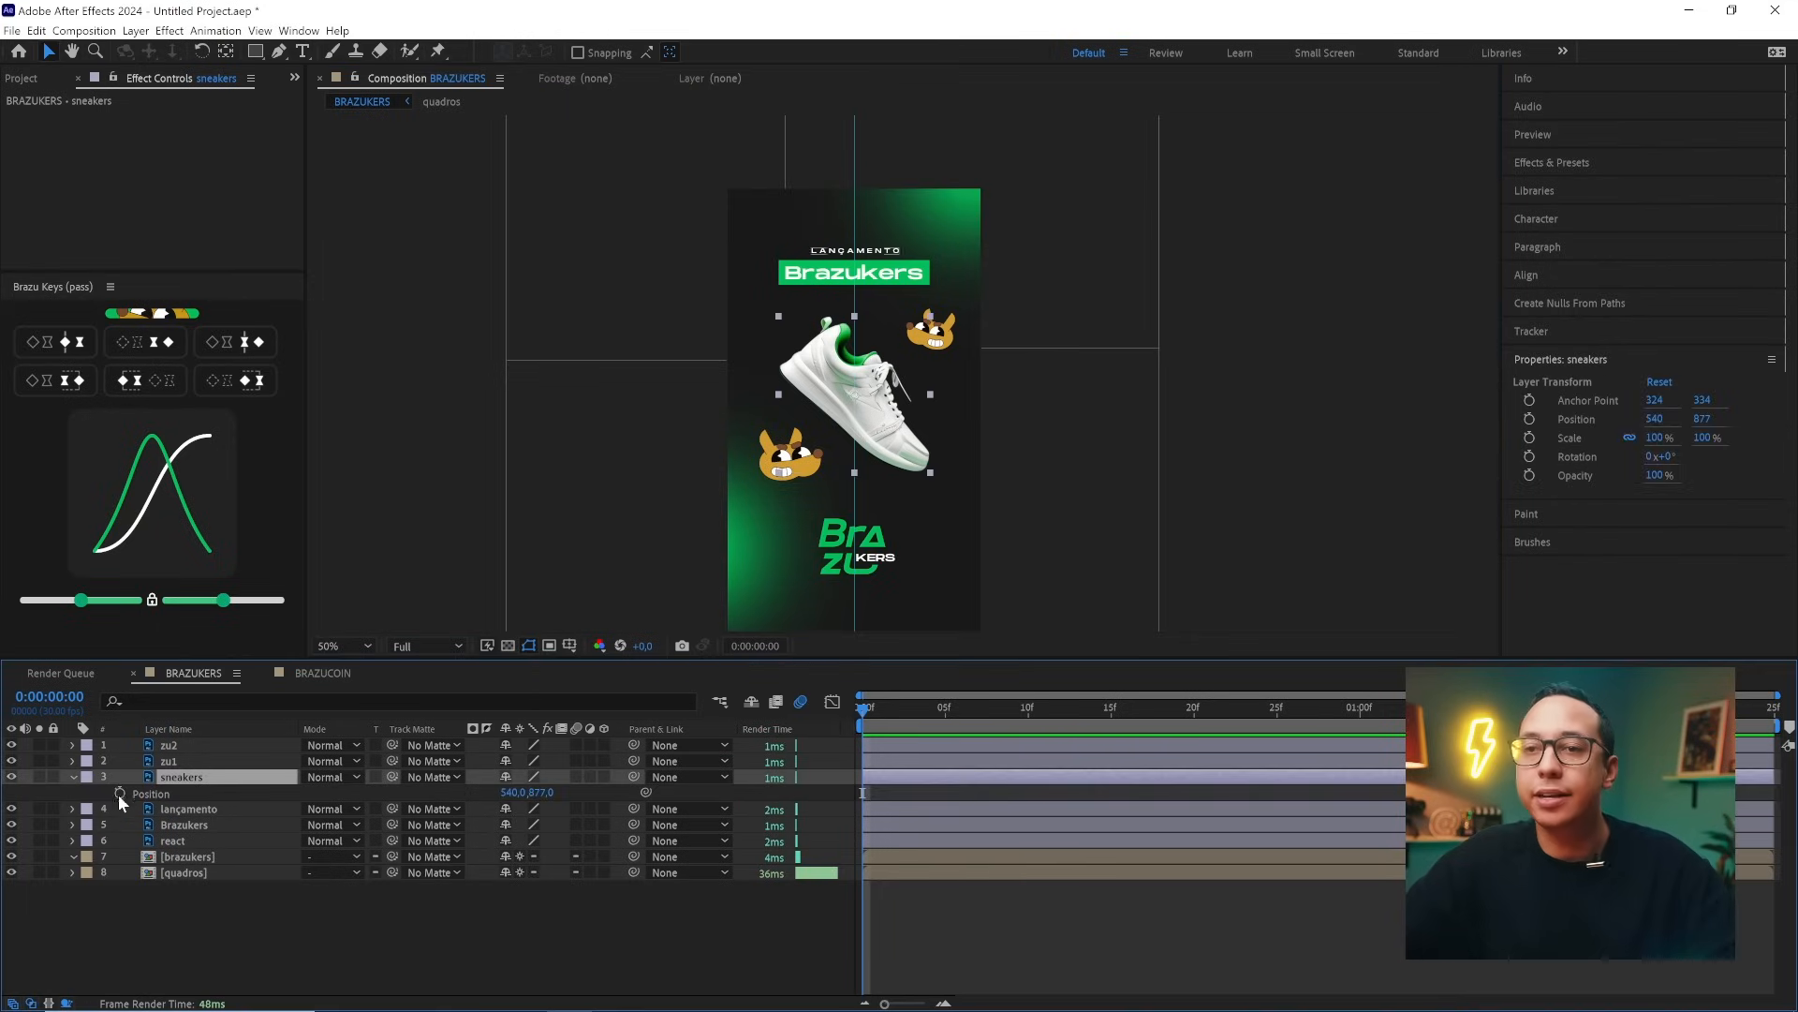
{"action": "left_click", "coordinate": [364, 717]}
{"action": "left_click", "coordinate": [119, 792]}
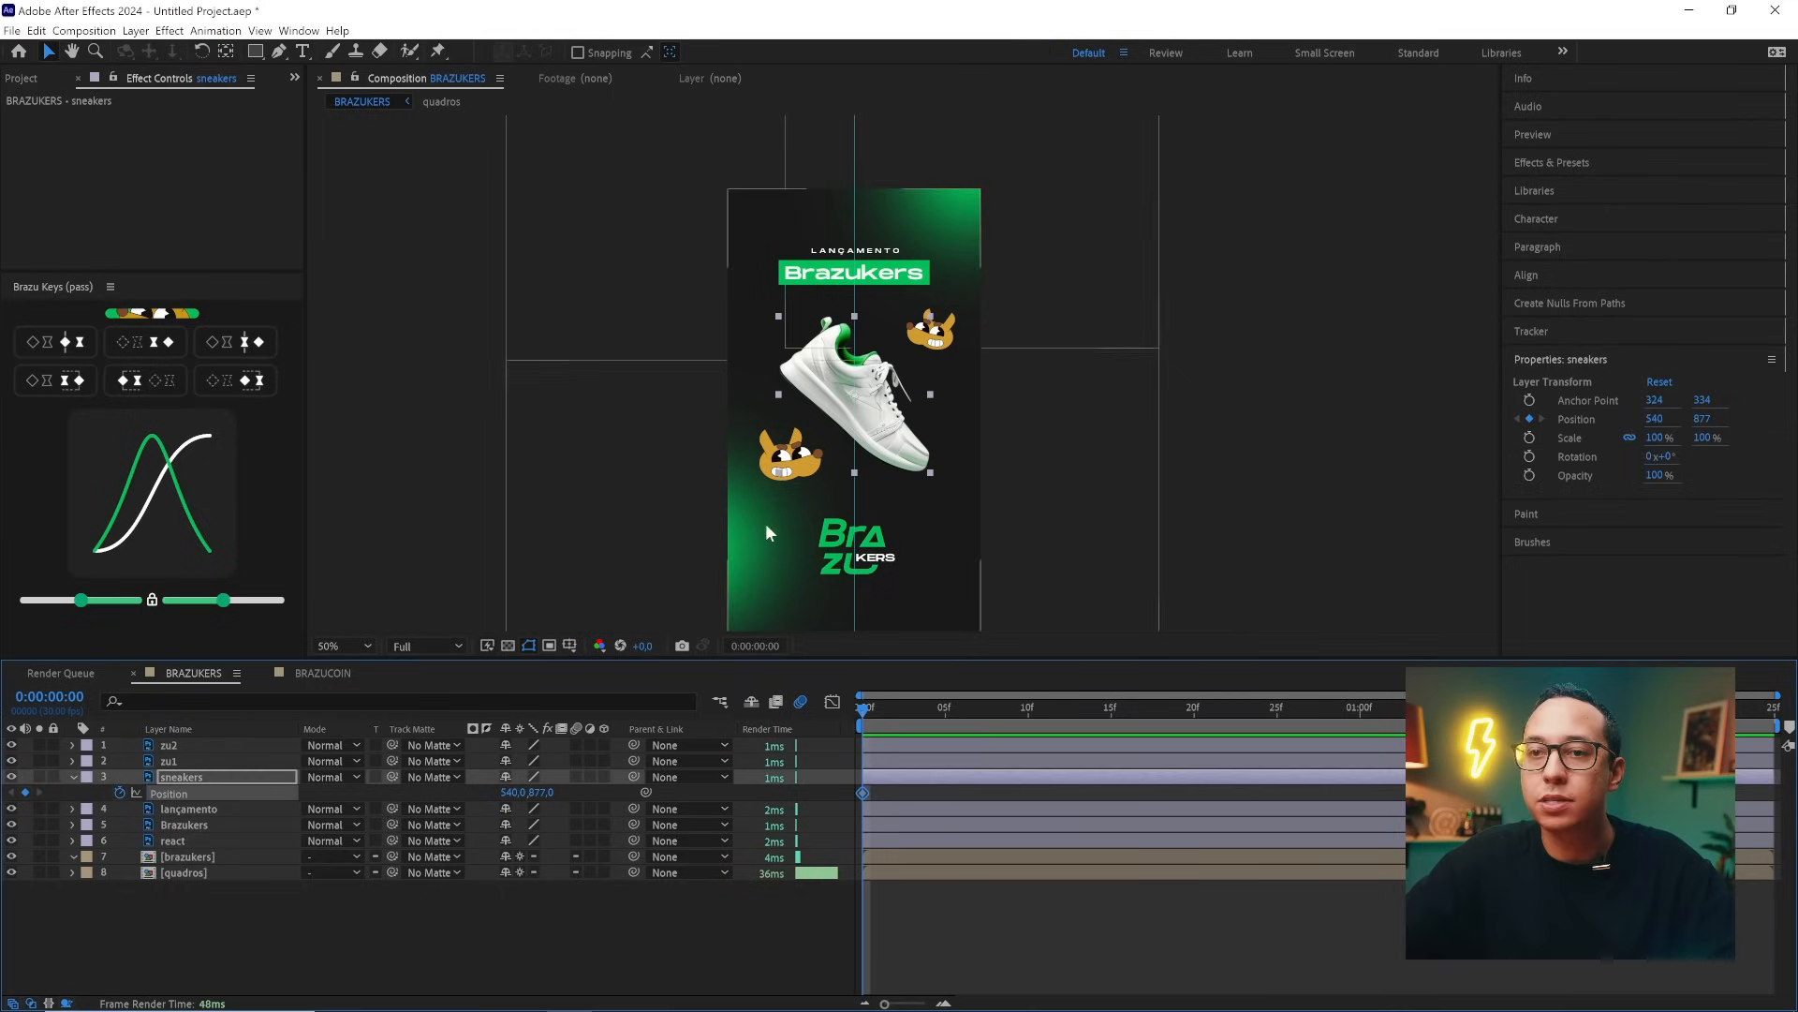
{"action": "left_click_drag", "start_coordinate": [864, 429], "coordinate": [412, 440]}
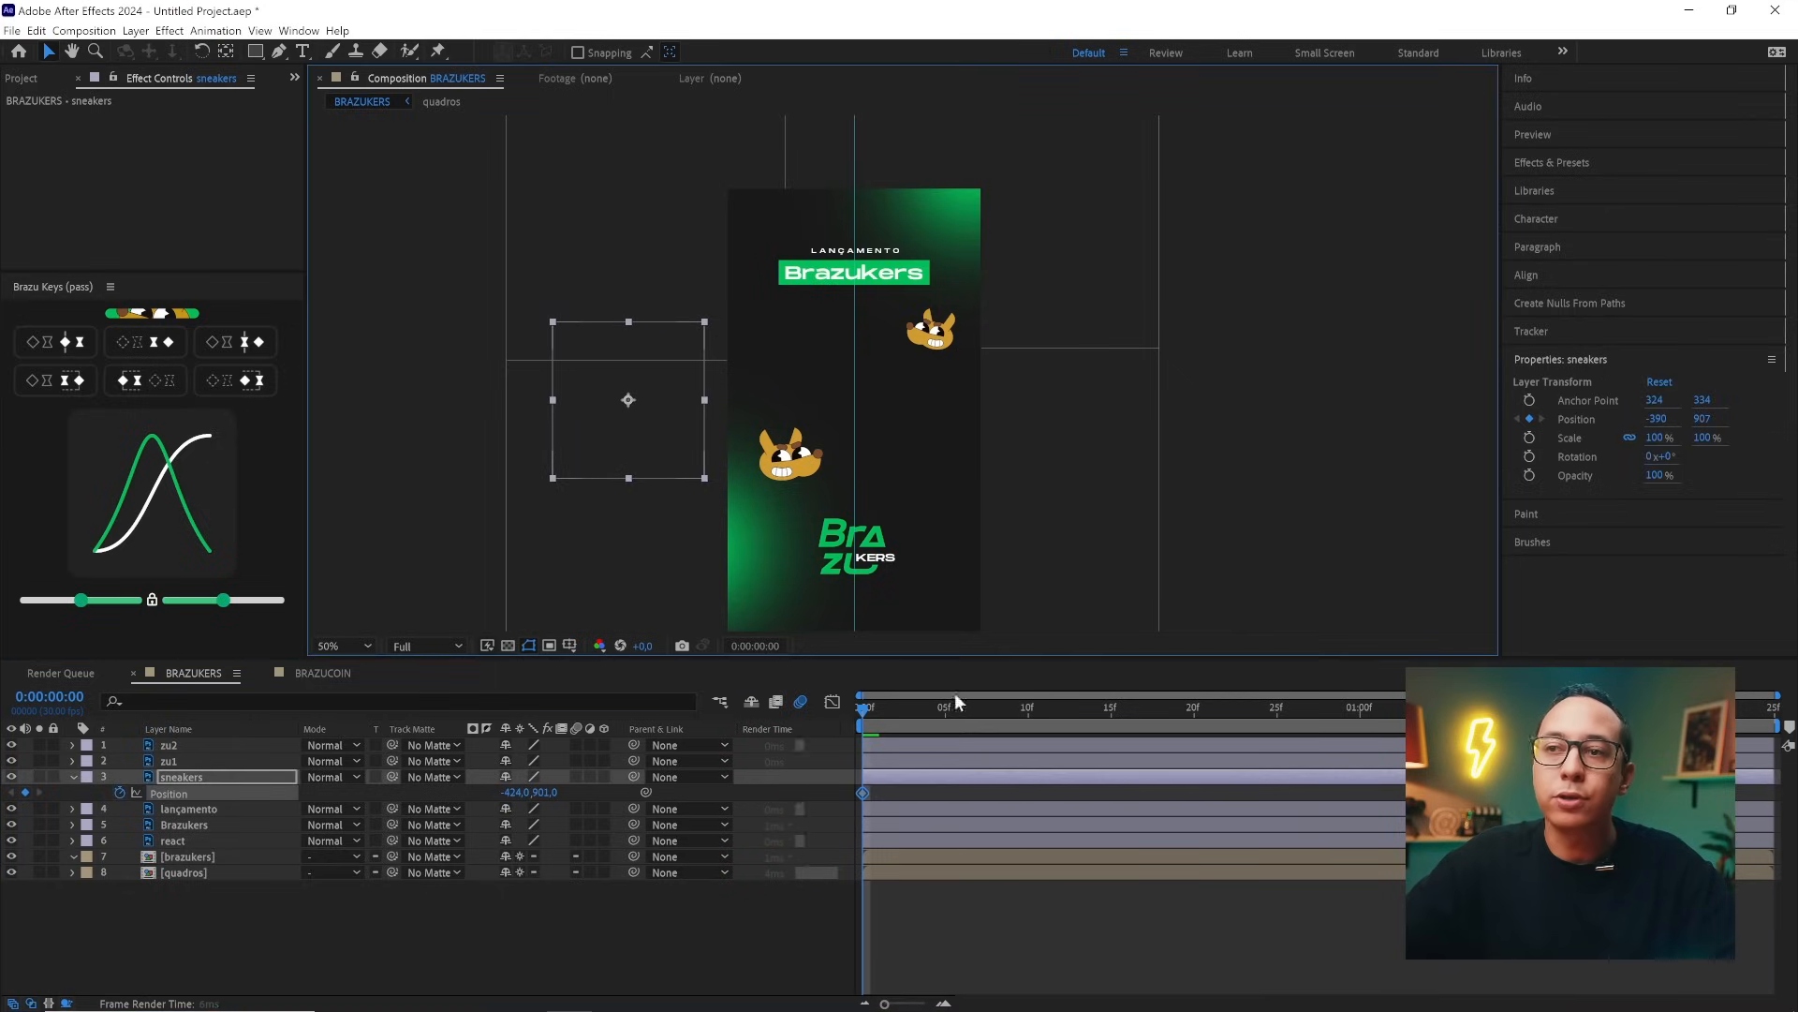
{"action": "left_click_drag", "start_coordinate": [1026, 712], "coordinate": [1360, 708]}
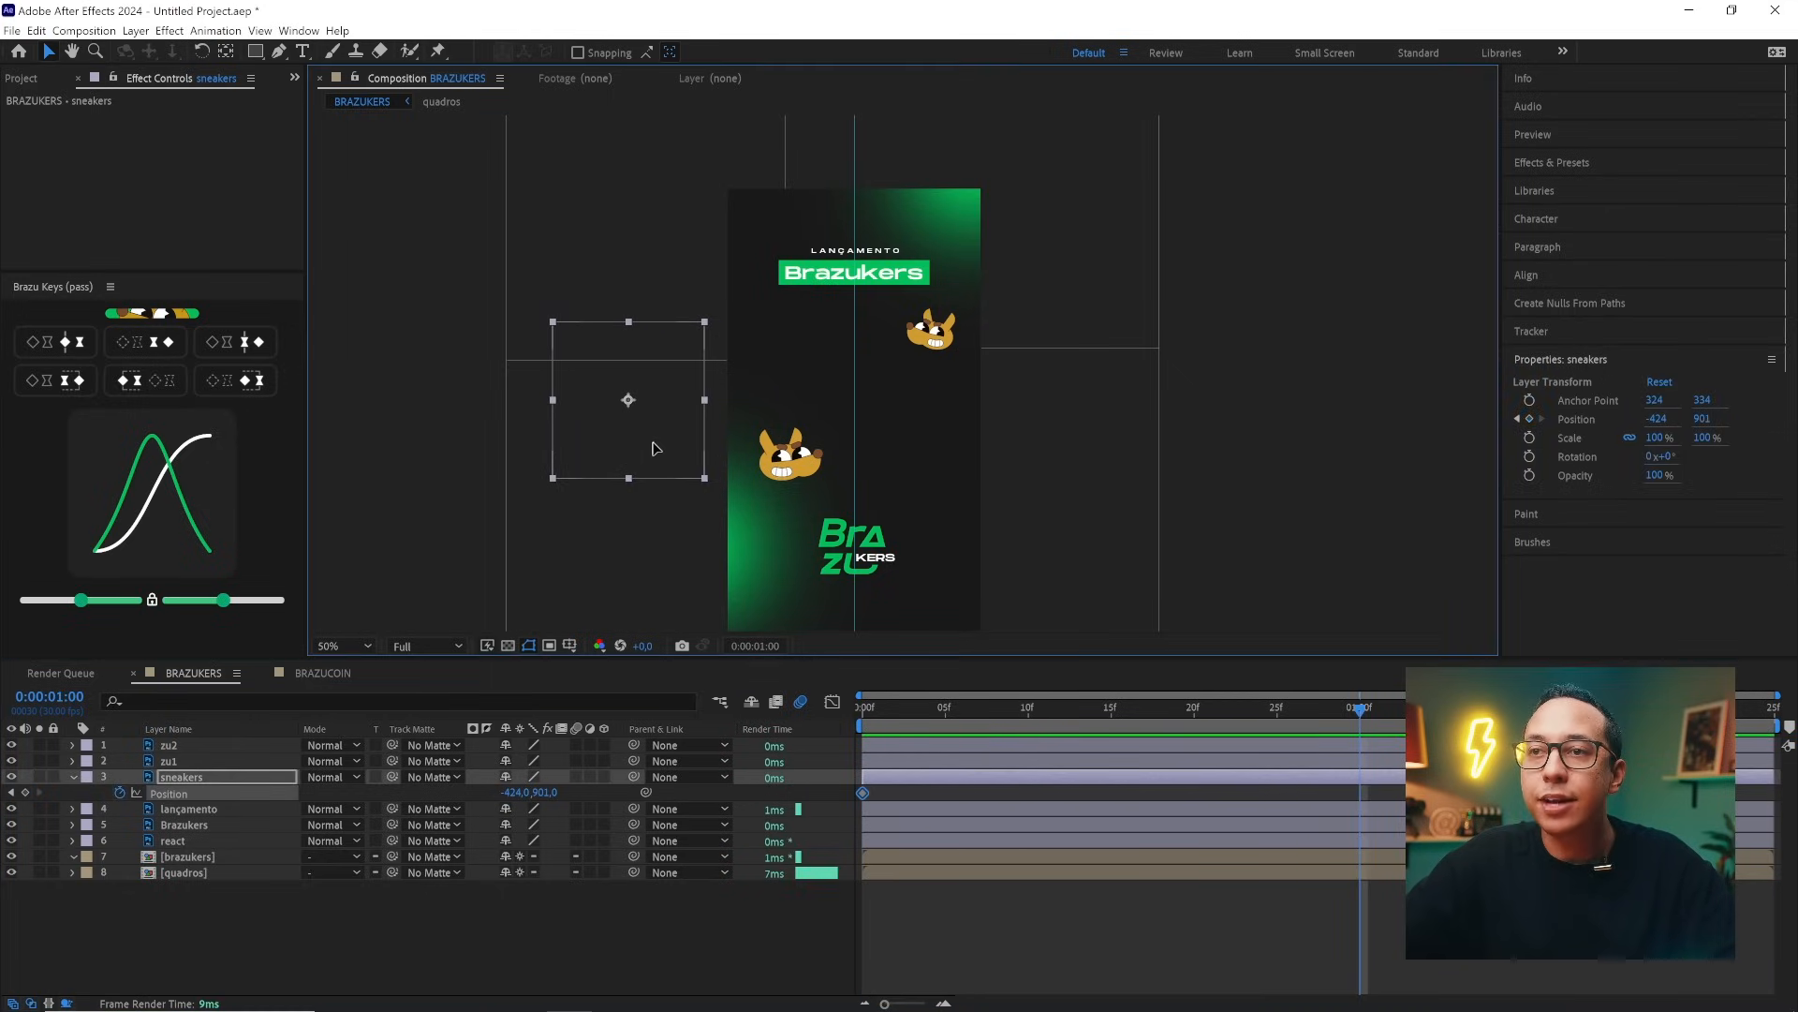
{"action": "left_click_drag", "start_coordinate": [654, 446], "coordinate": [860, 444]}
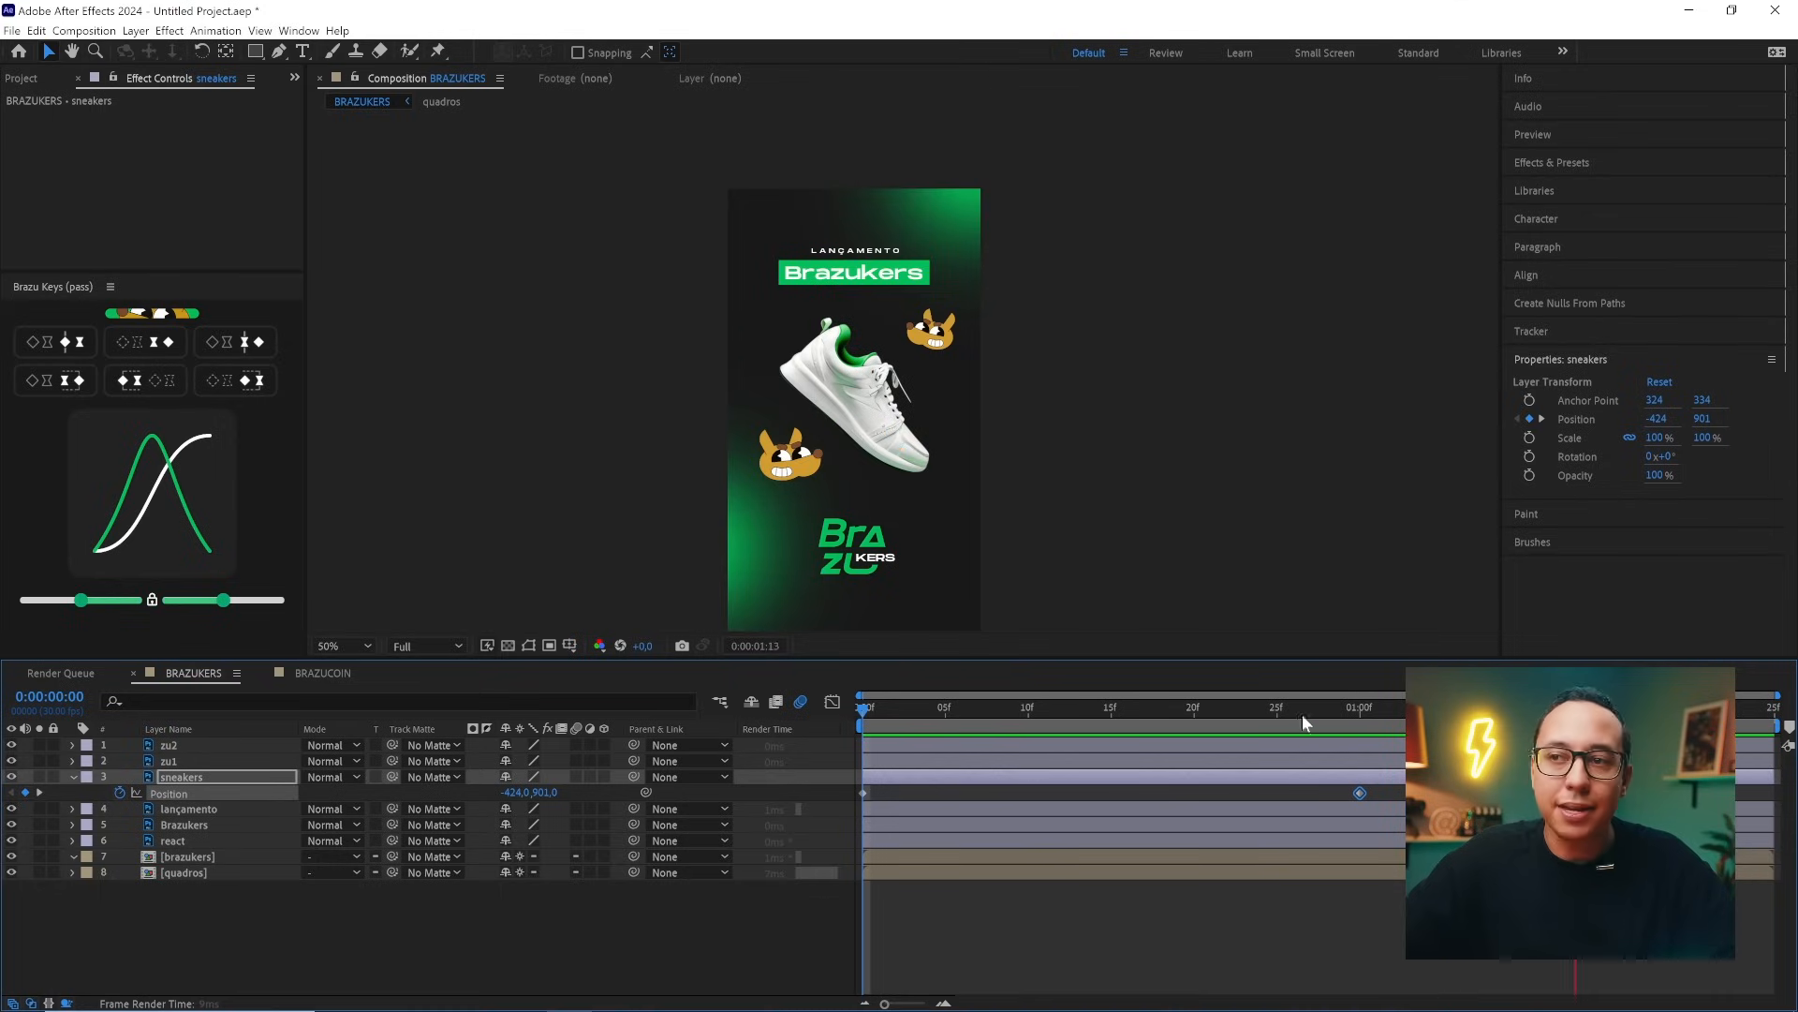
- Preview the unsmoothed slide-in of the sneakers layer from the start of the composition
{"action": "left_click_drag", "start_coordinate": [1302, 714], "coordinate": [766, 732]}
{"action": "key", "text": "space"}
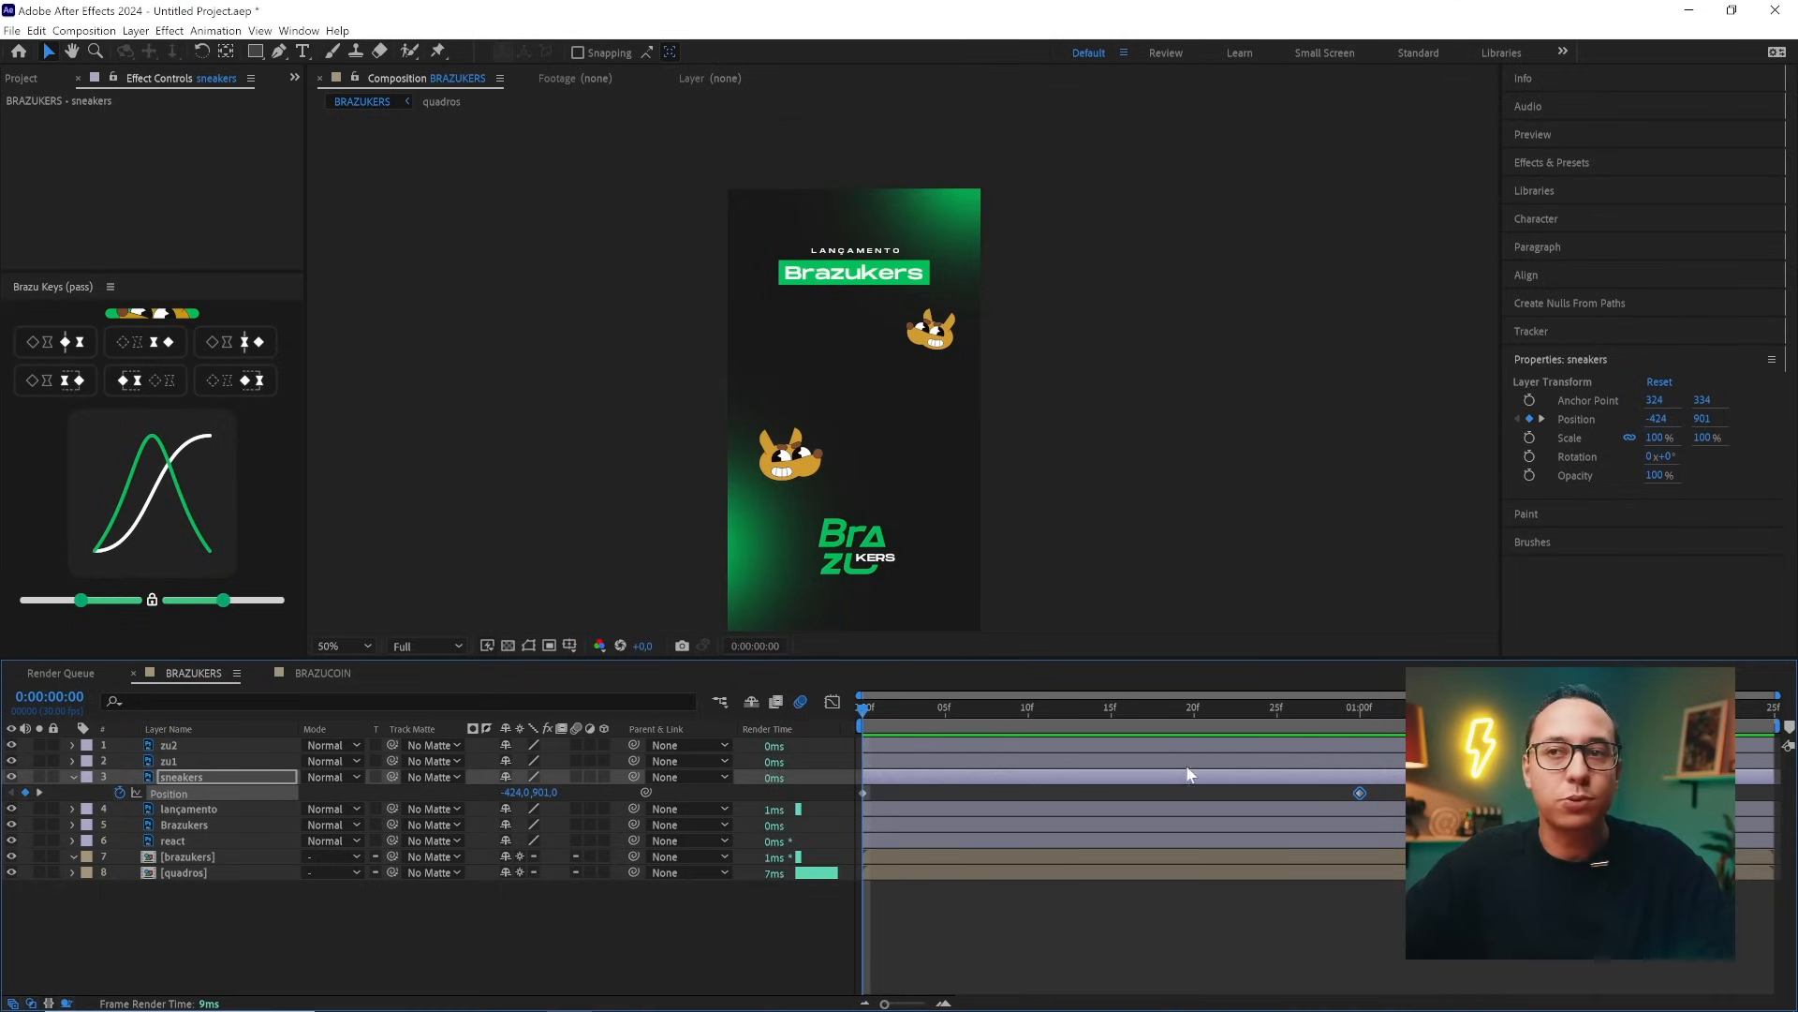
{"action": "key", "text": "space"}
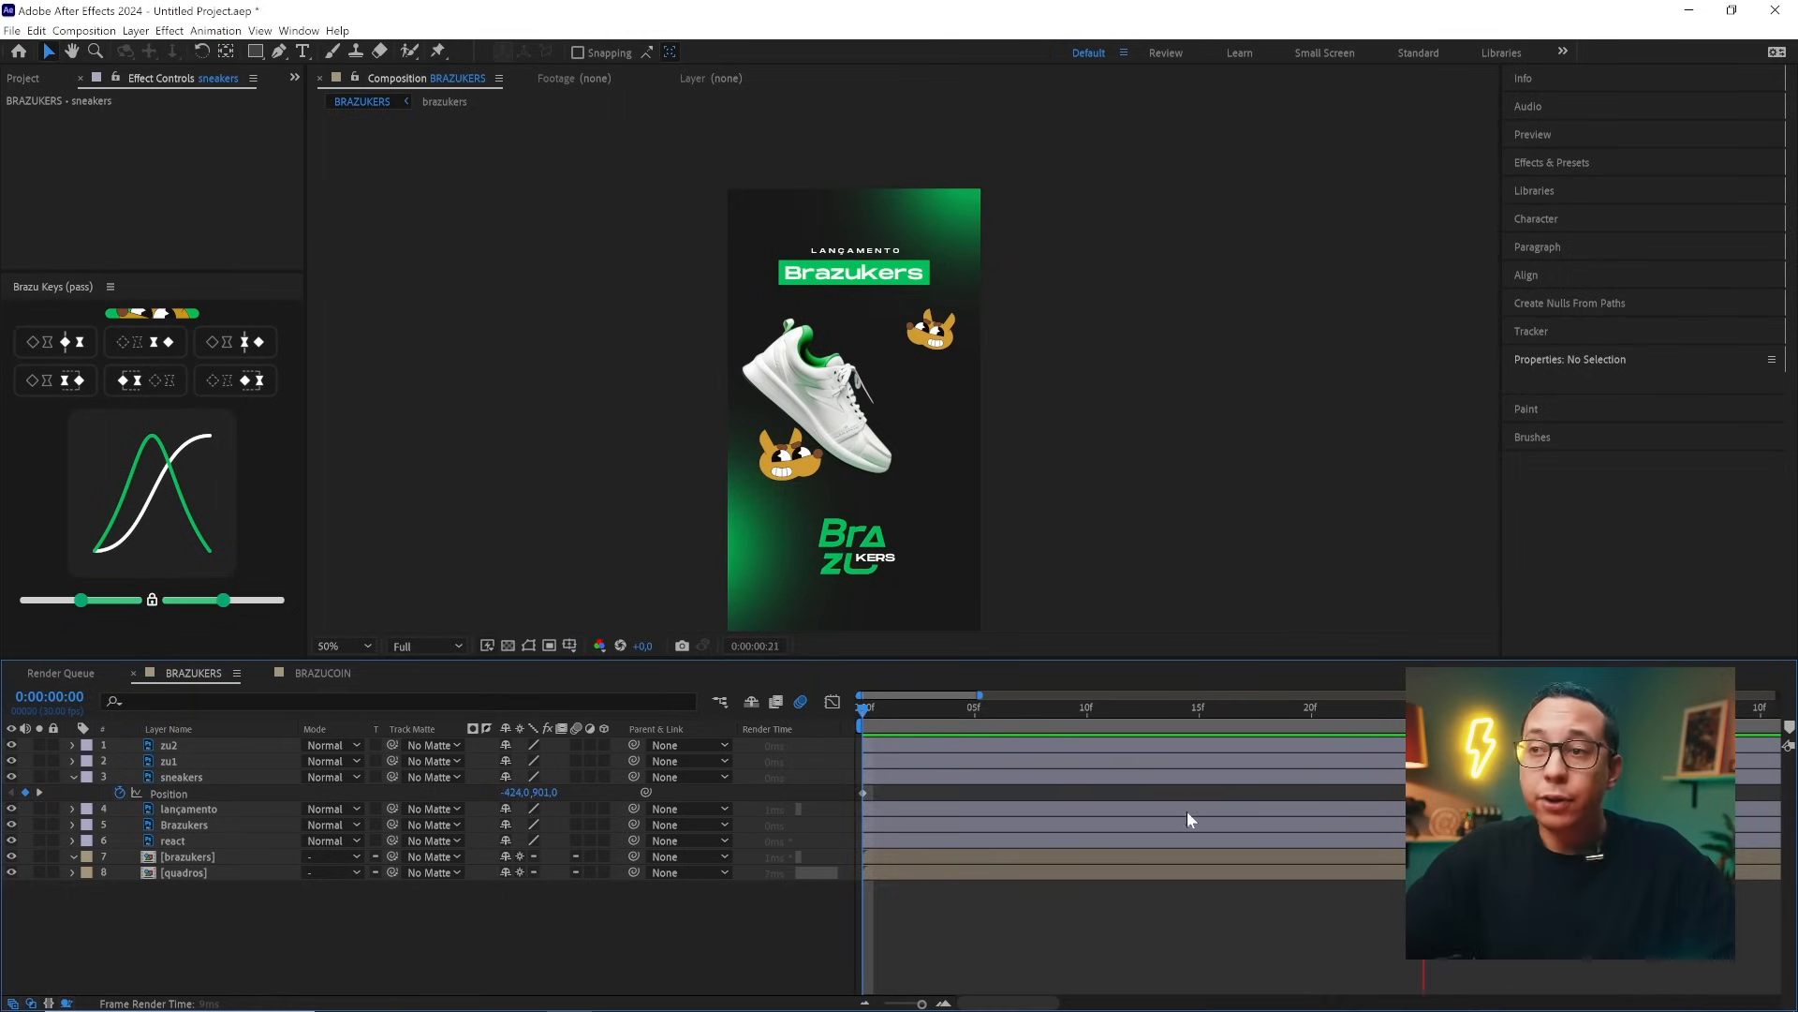
{"action": "key", "text": "space"}
- Apply Easy Ease to both position keyframes of the sneakers layer and preview the smoothed motion
{"action": "left_click_drag", "start_coordinate": [1433, 794], "coordinate": [824, 811]}
{"action": "key", "text": "F9"}
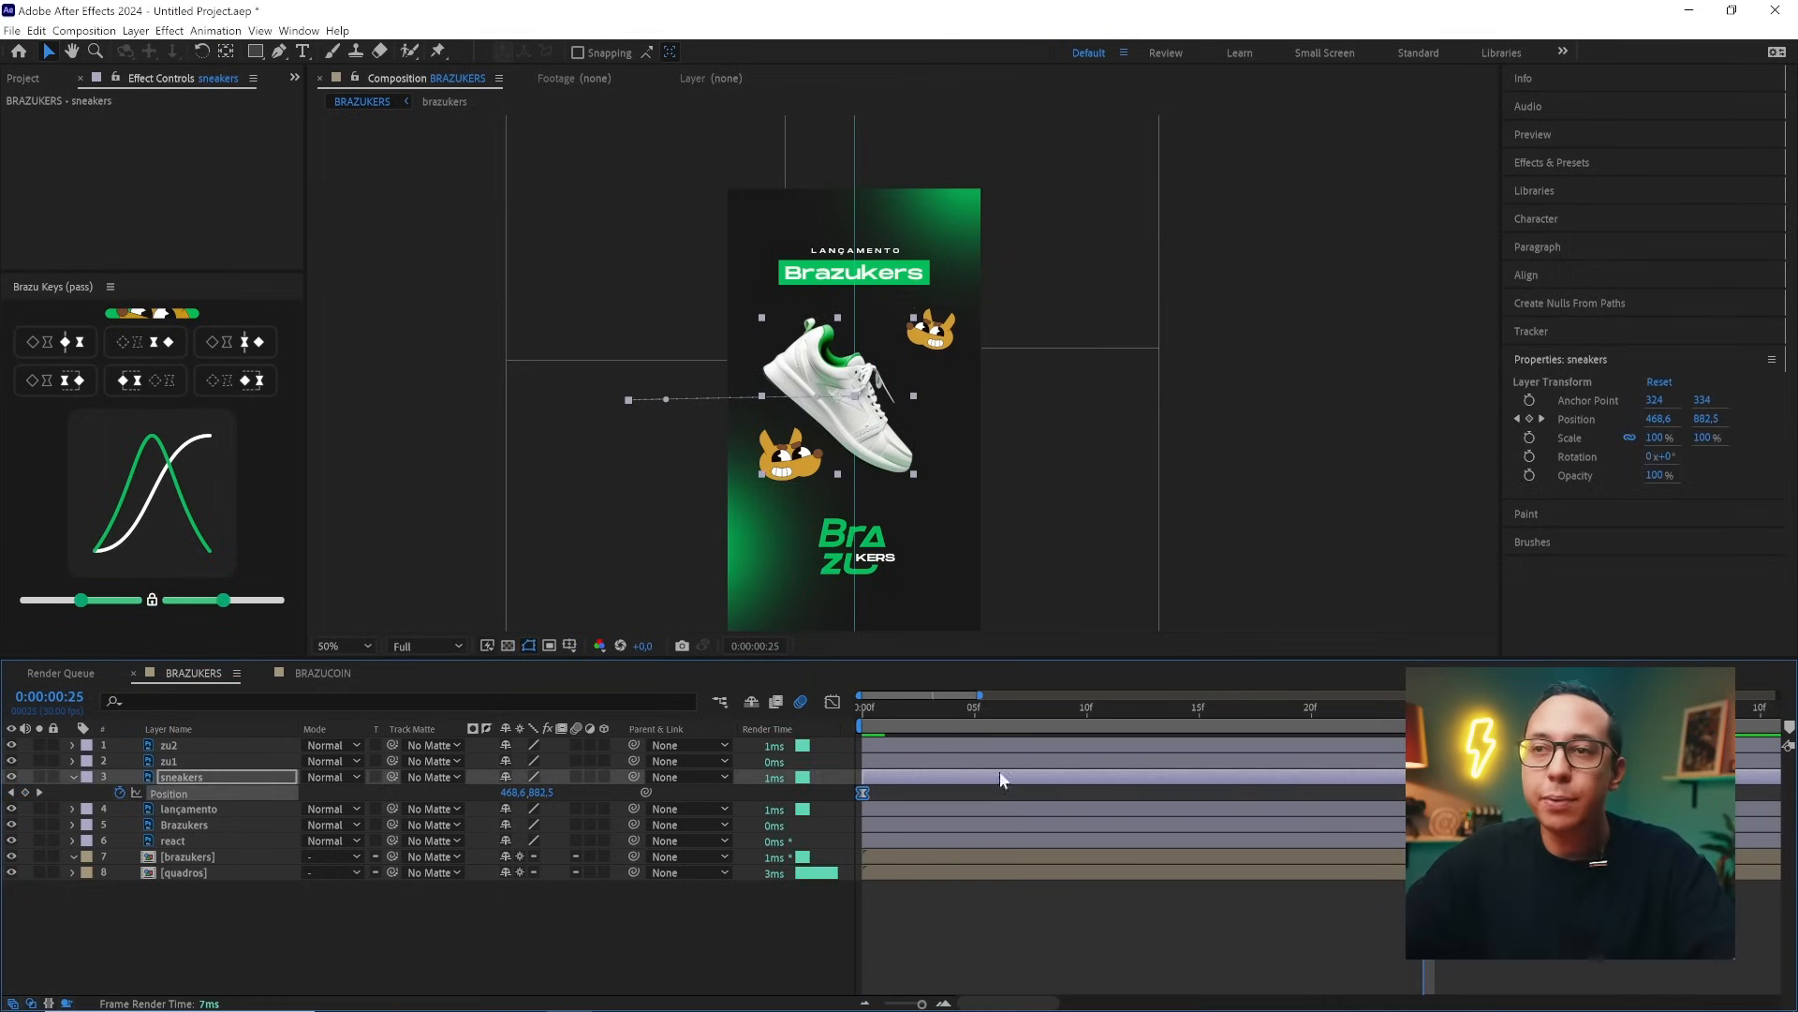
{"action": "left_click_drag", "start_coordinate": [946, 721], "coordinate": [828, 722]}
{"action": "key", "text": "space"}
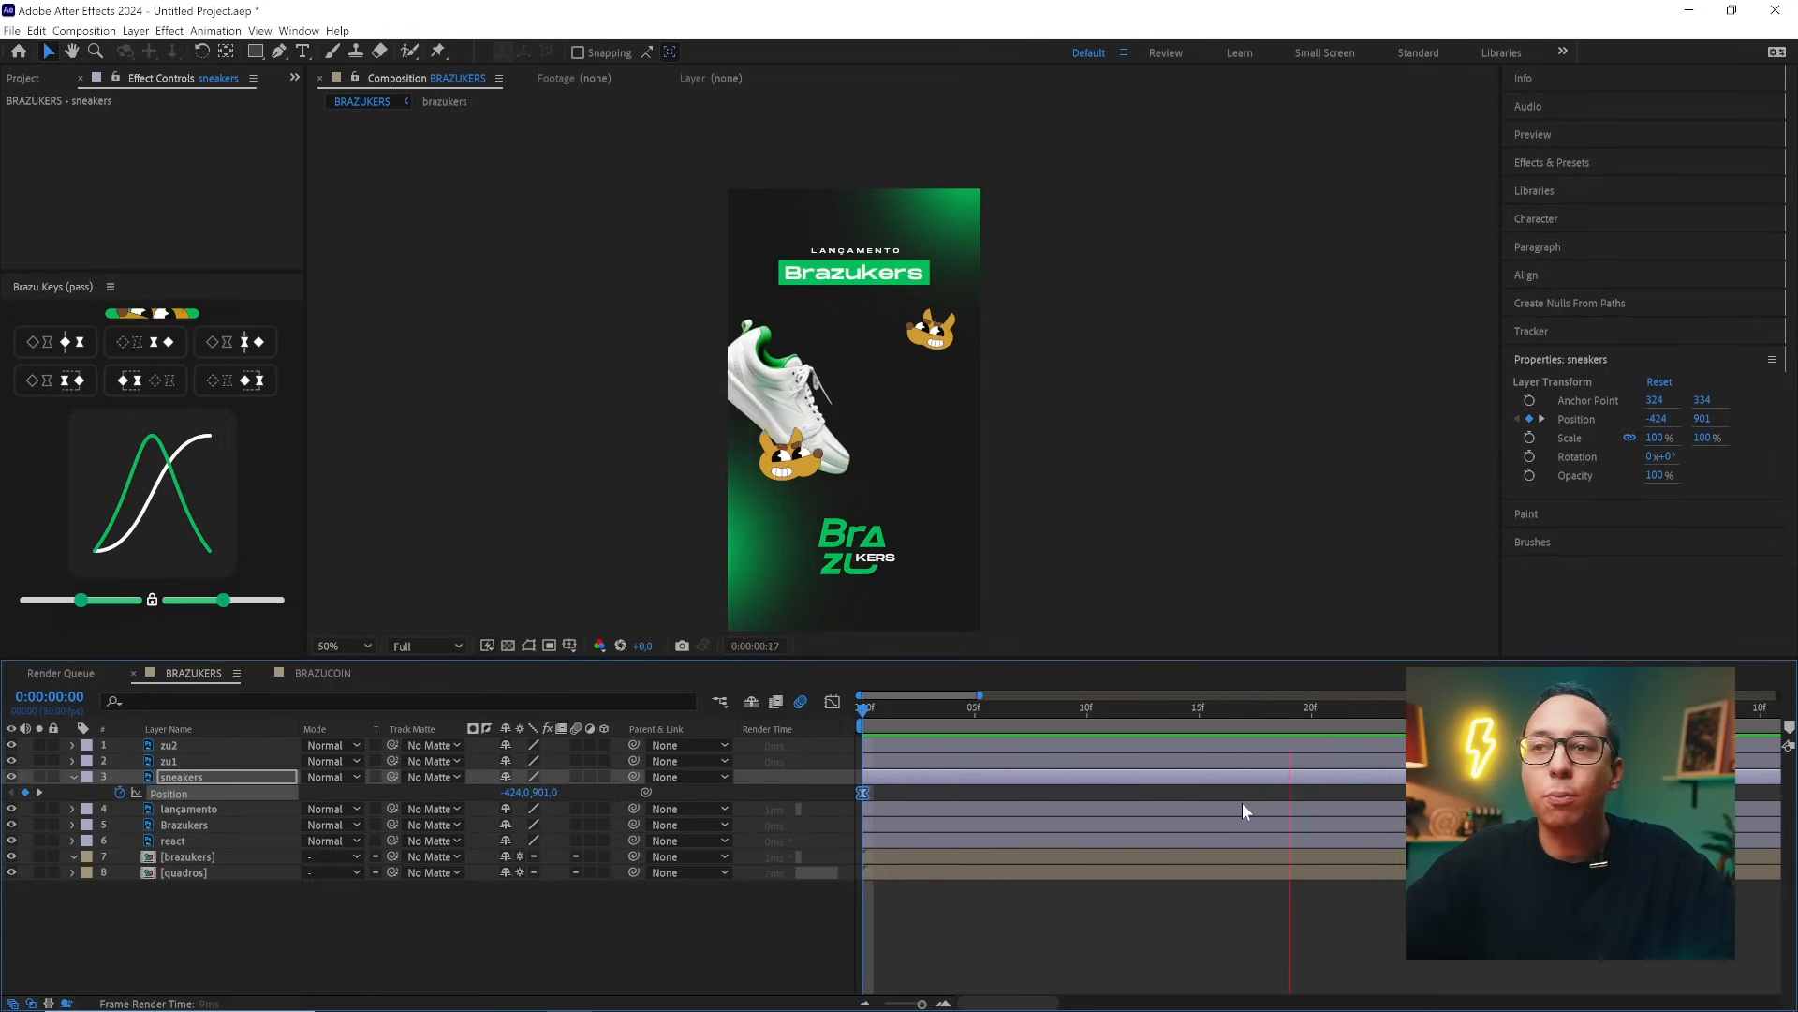
{"action": "key", "text": "space"}
- Reshape the sneakers position speed graph into a narrow peak midway between the two keyframes and preview the slide-in
{"action": "left_click", "coordinate": [1124, 804]}
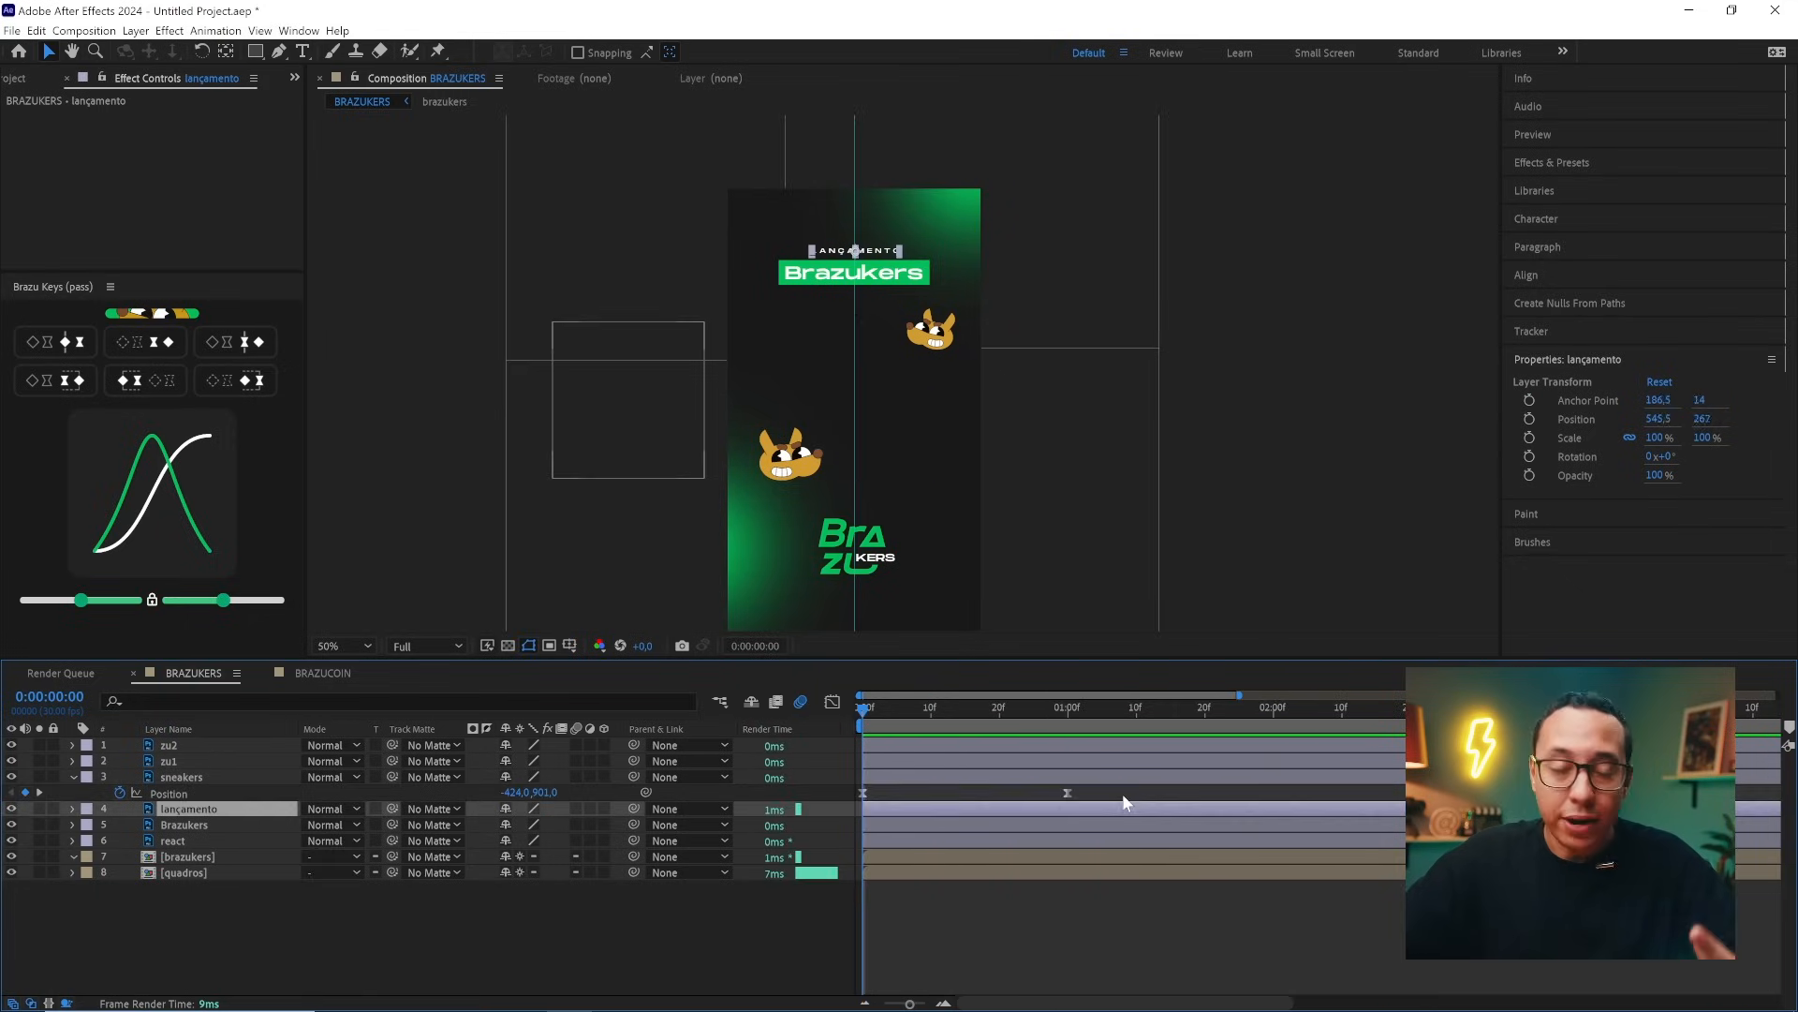
{"action": "left_click_drag", "start_coordinate": [1122, 795], "coordinate": [843, 790]}
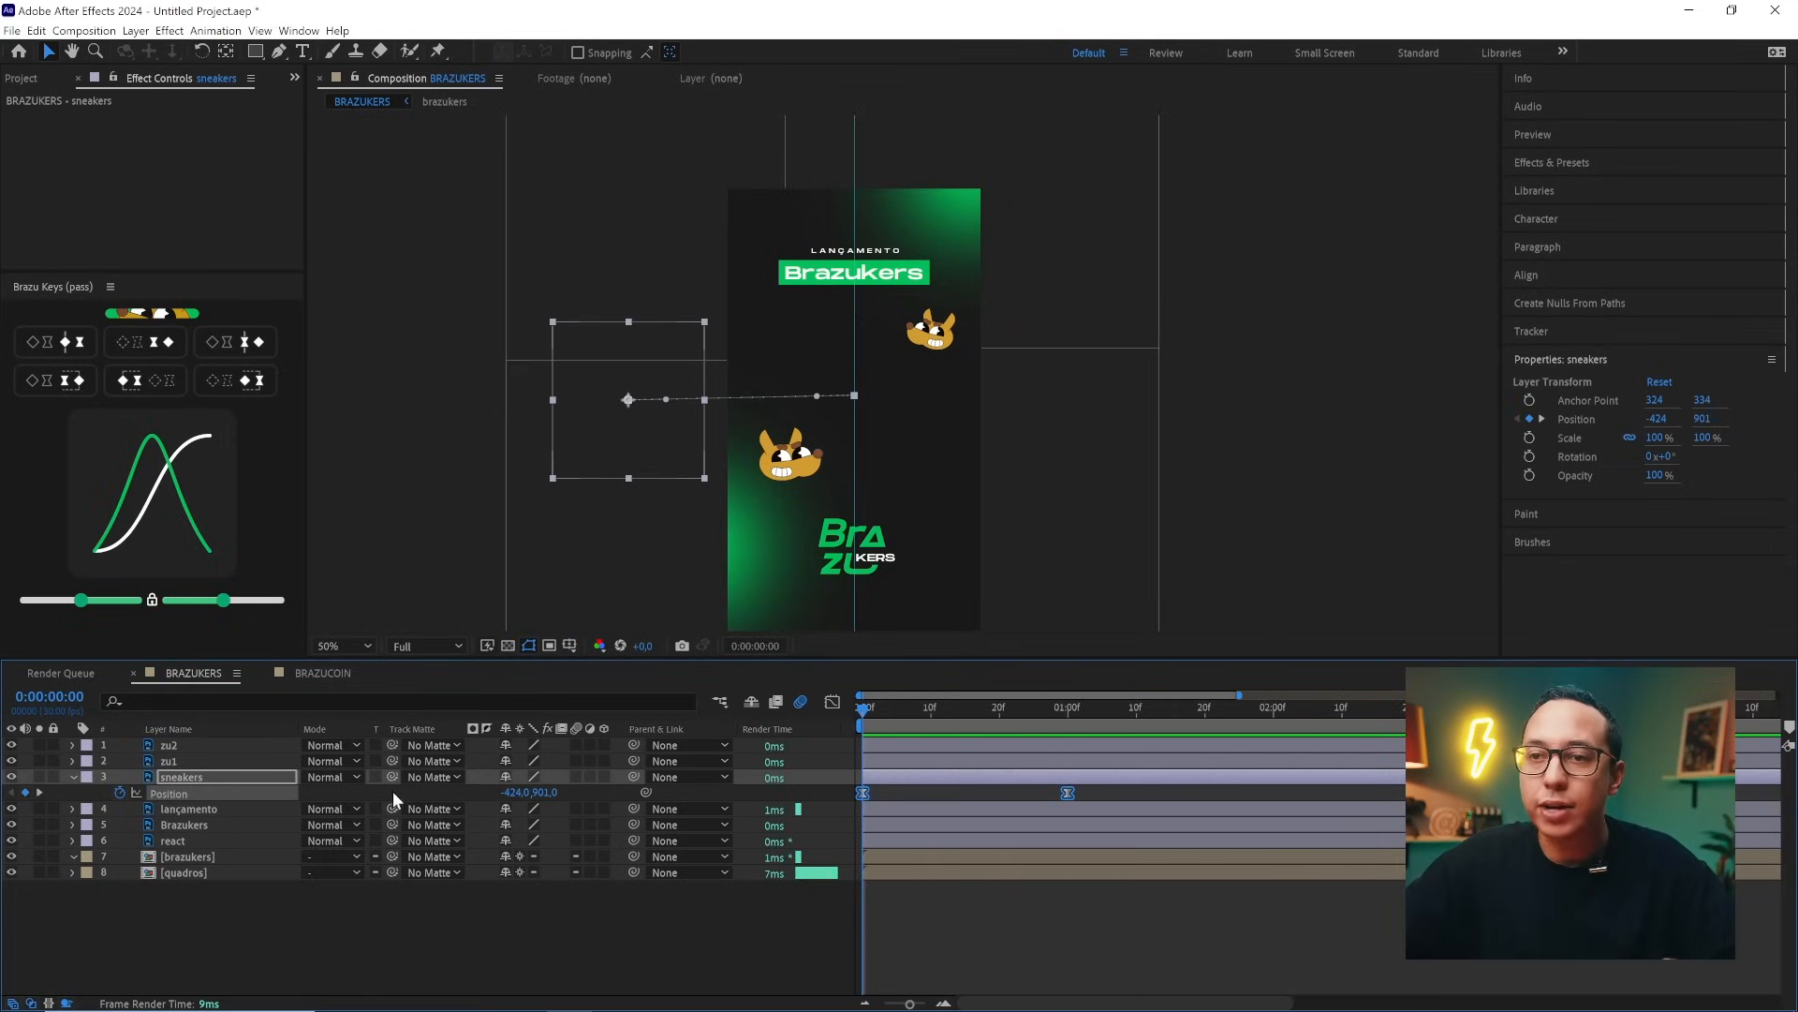
{"action": "left_click", "coordinate": [833, 701]}
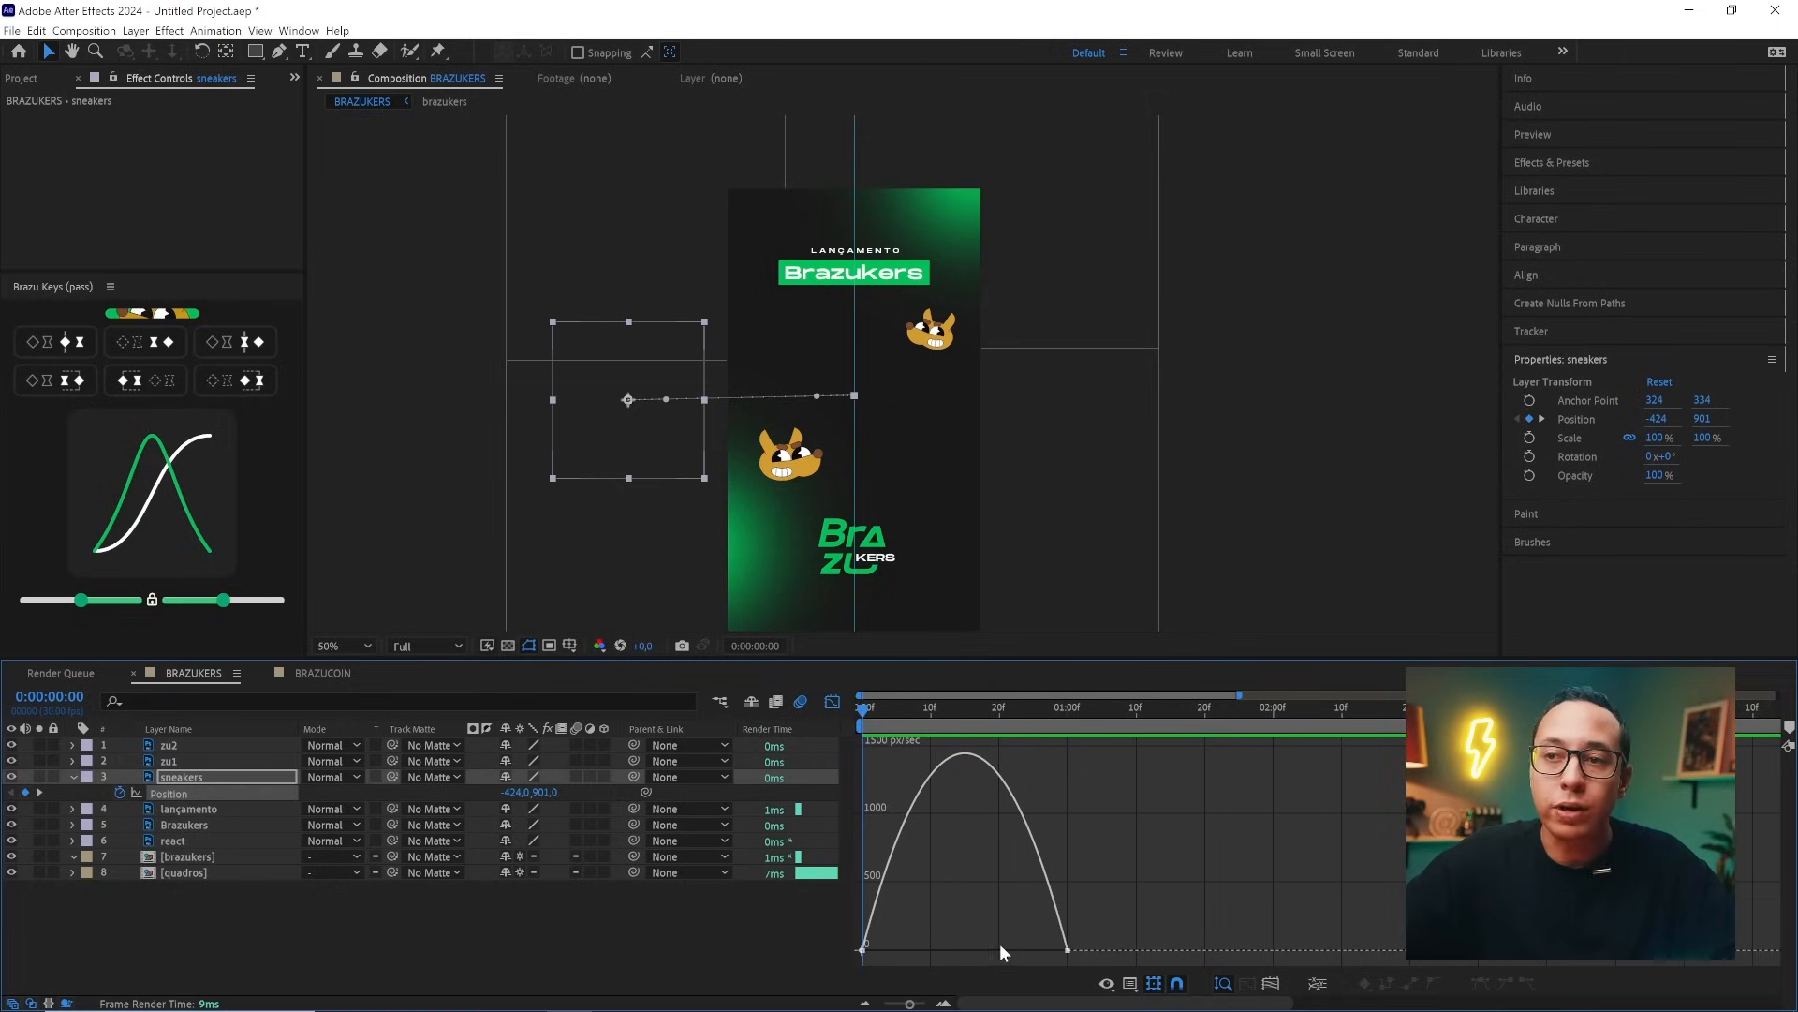
{"action": "left_click_drag", "start_coordinate": [1033, 949], "coordinate": [992, 951]}
{"action": "left_click", "coordinate": [1148, 878]}
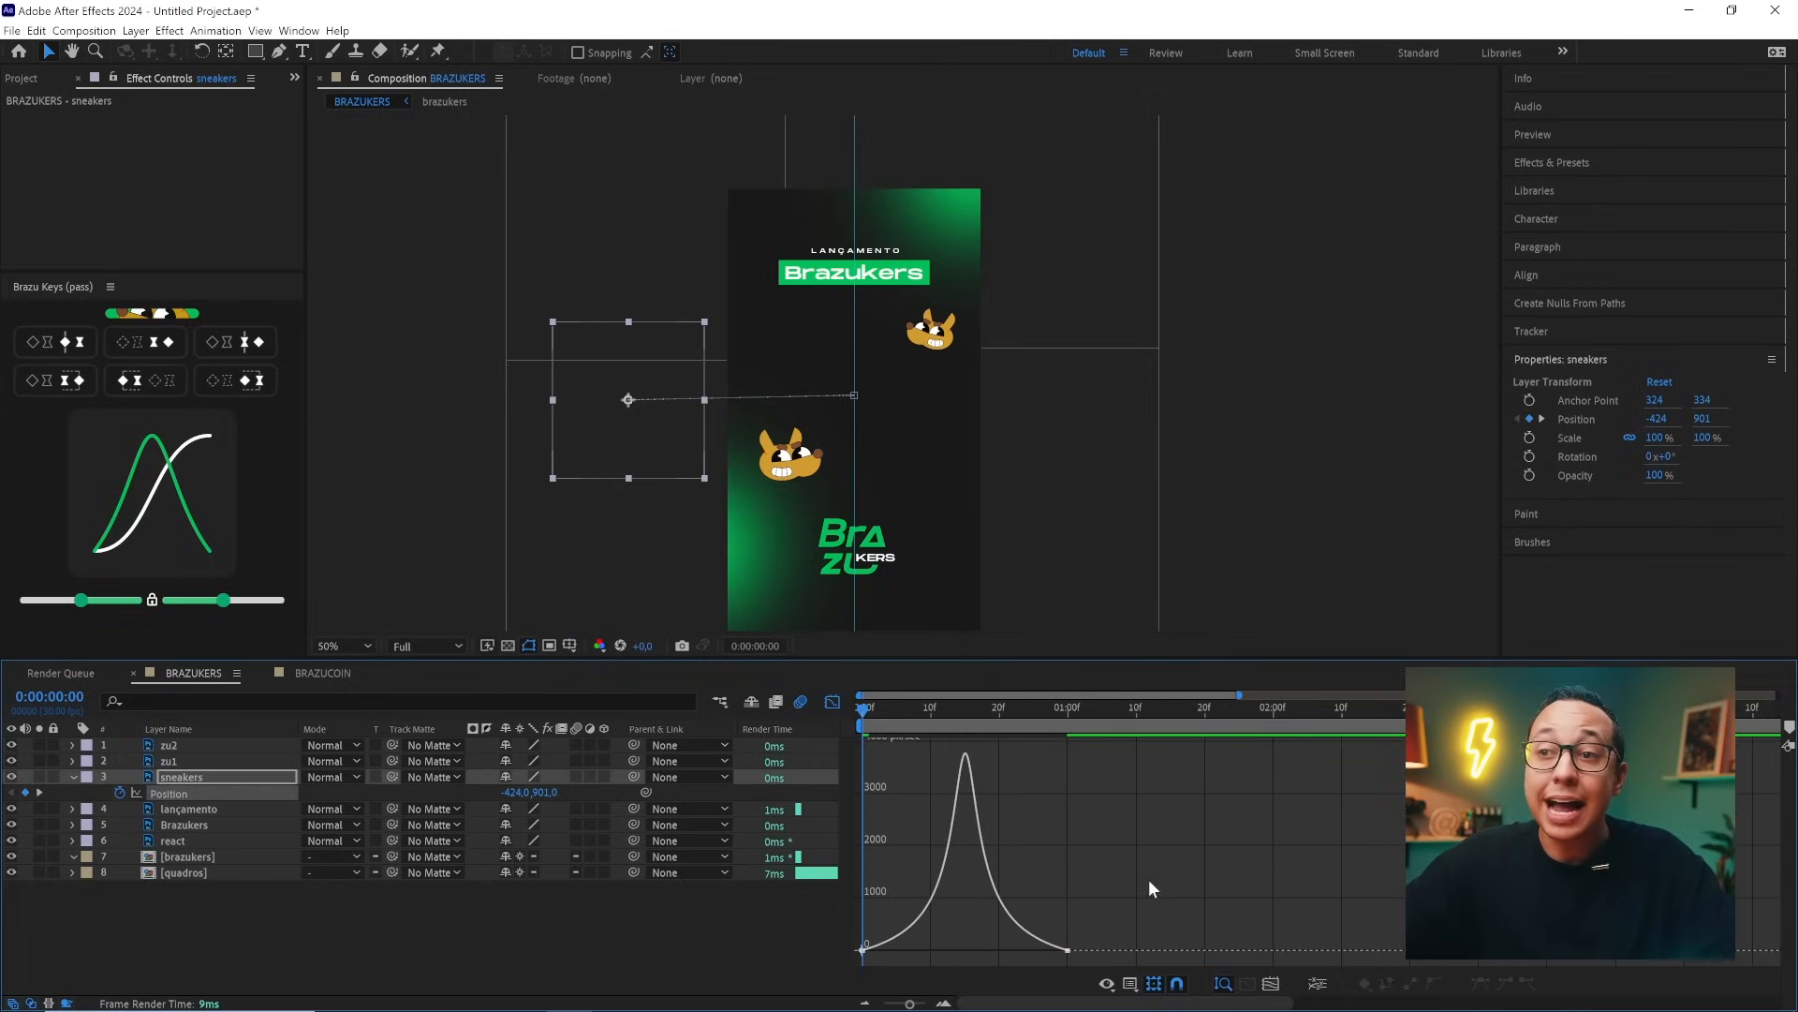
{"action": "key", "text": "space"}
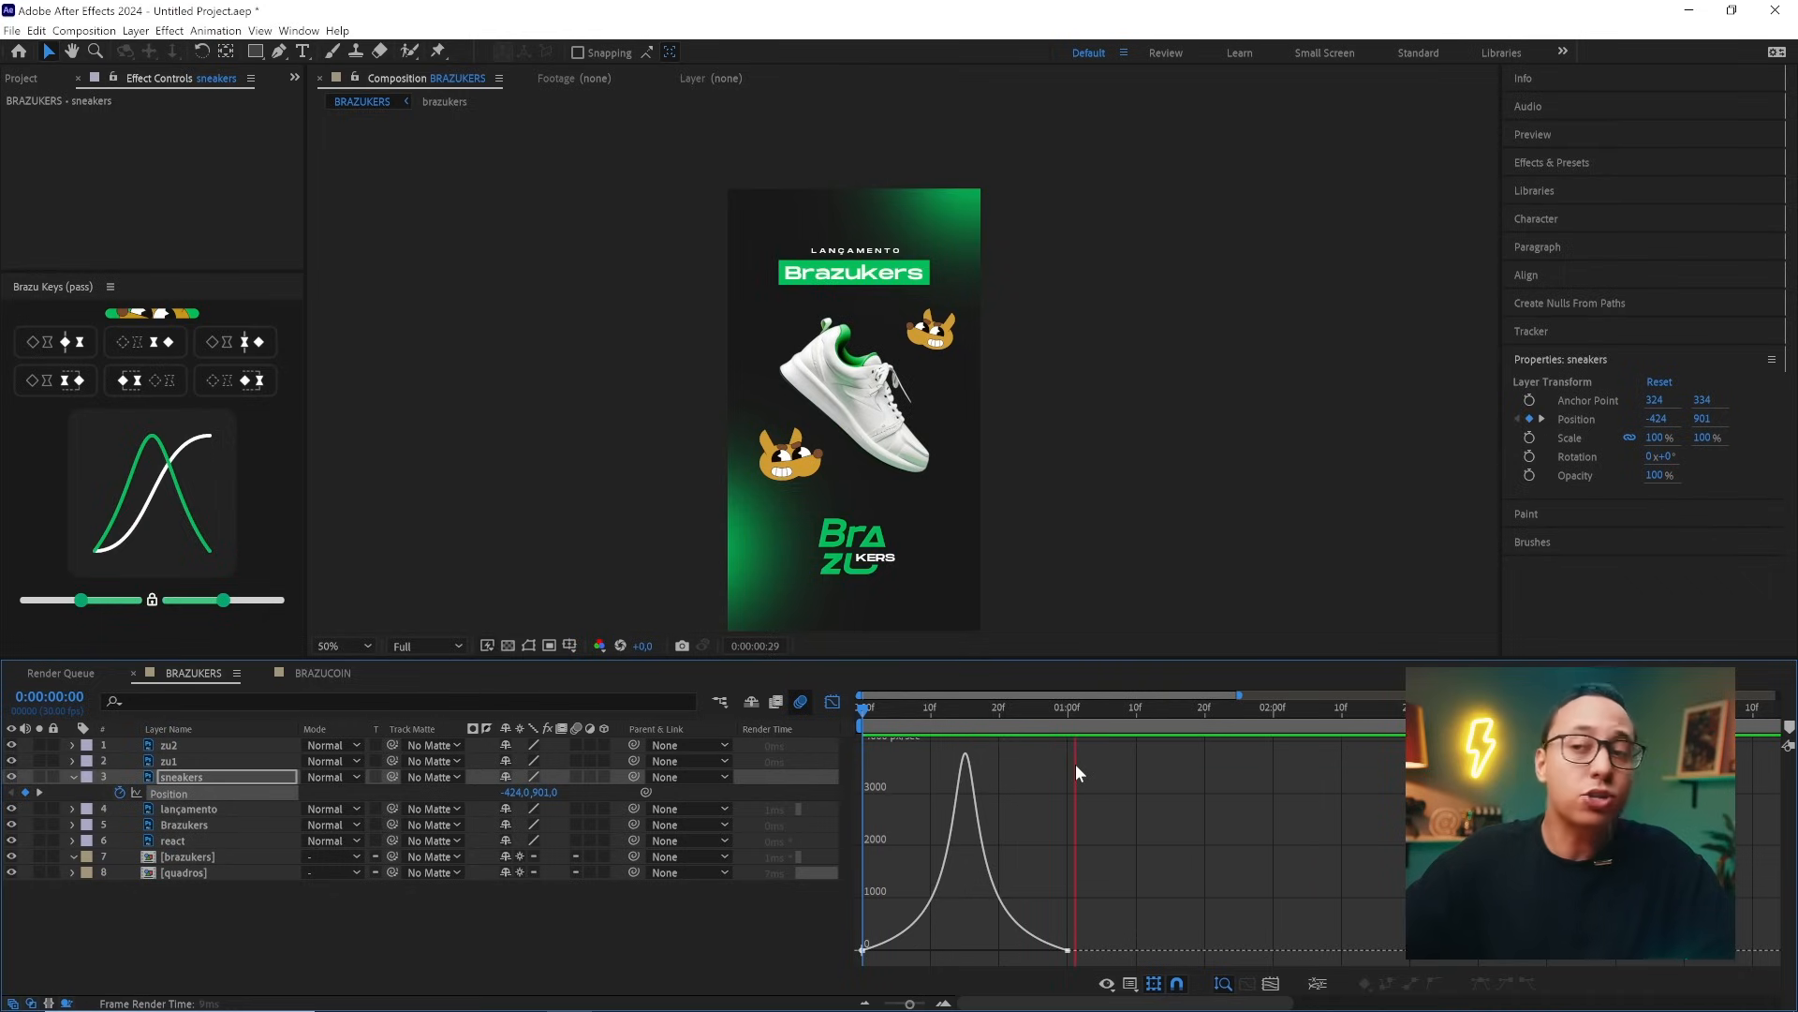
{"action": "key", "text": "space"}
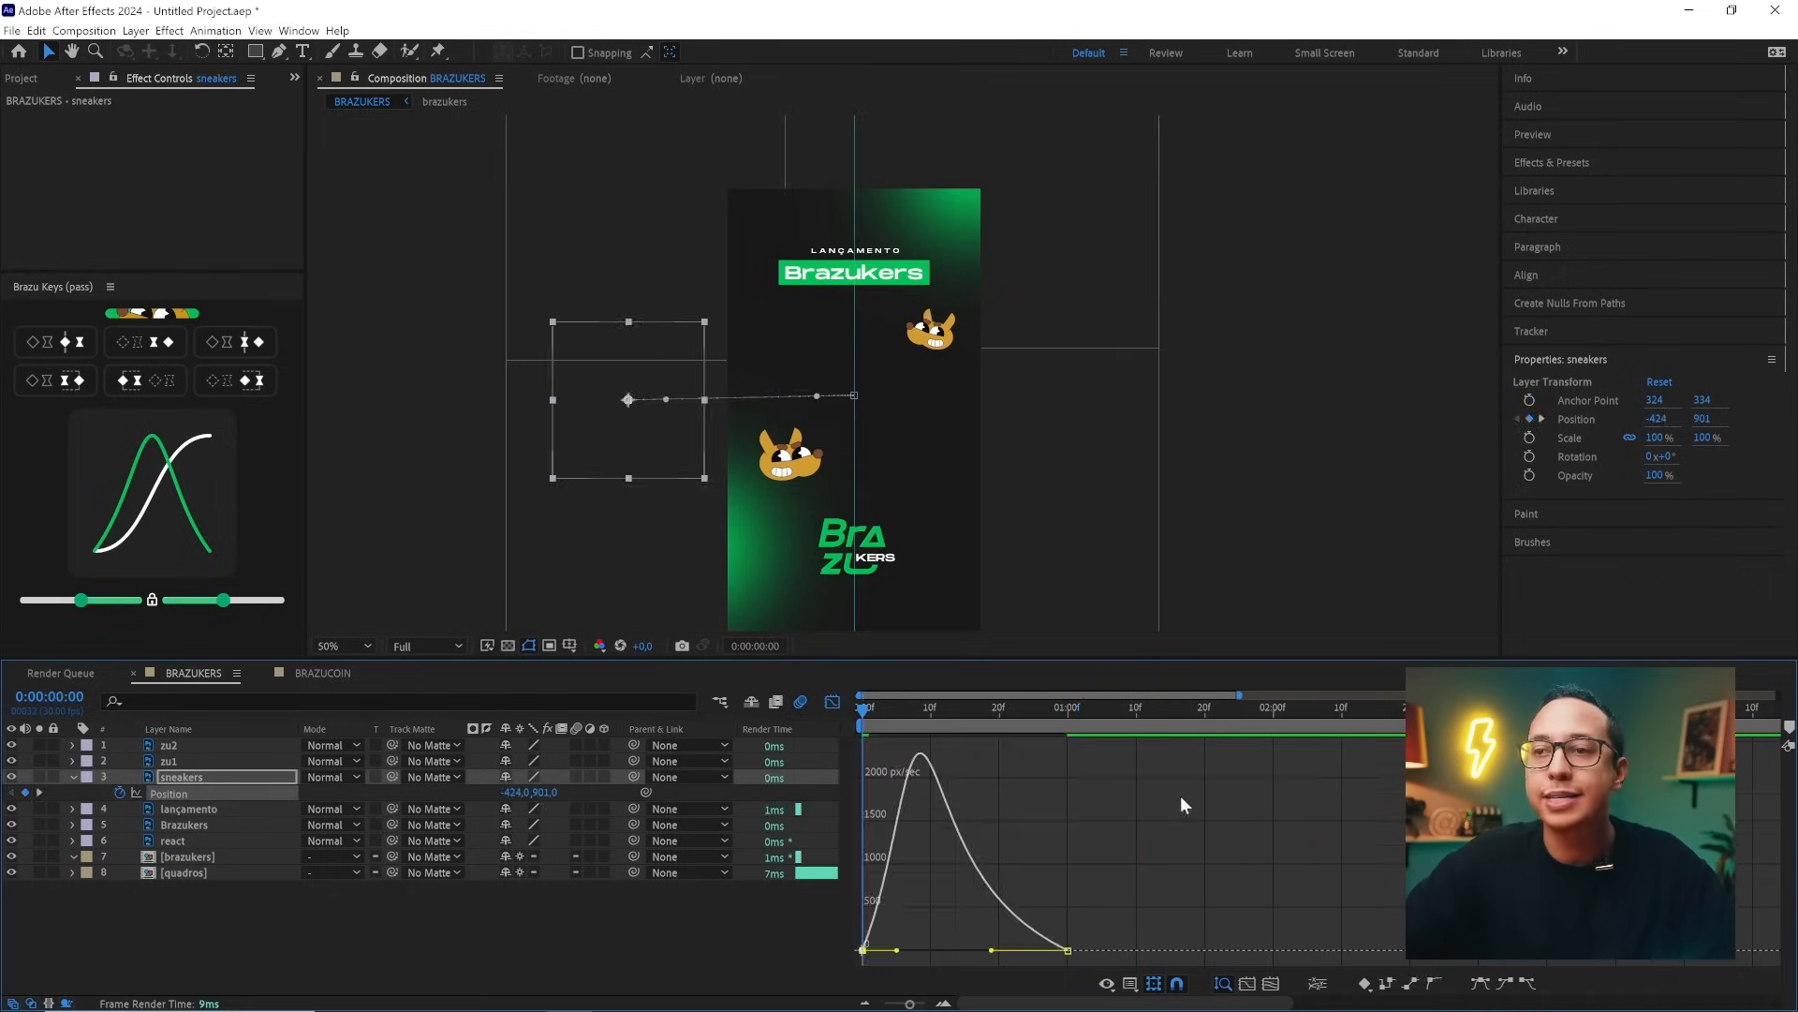
- Ease both sneakers position keyframes with Brazu Keys, using strong incoming and outgoing influence, and check the resulting speed graph
{"action": "key", "text": "shift+F3"}
{"action": "left_click_drag", "start_coordinate": [1108, 788], "coordinate": [830, 800]}
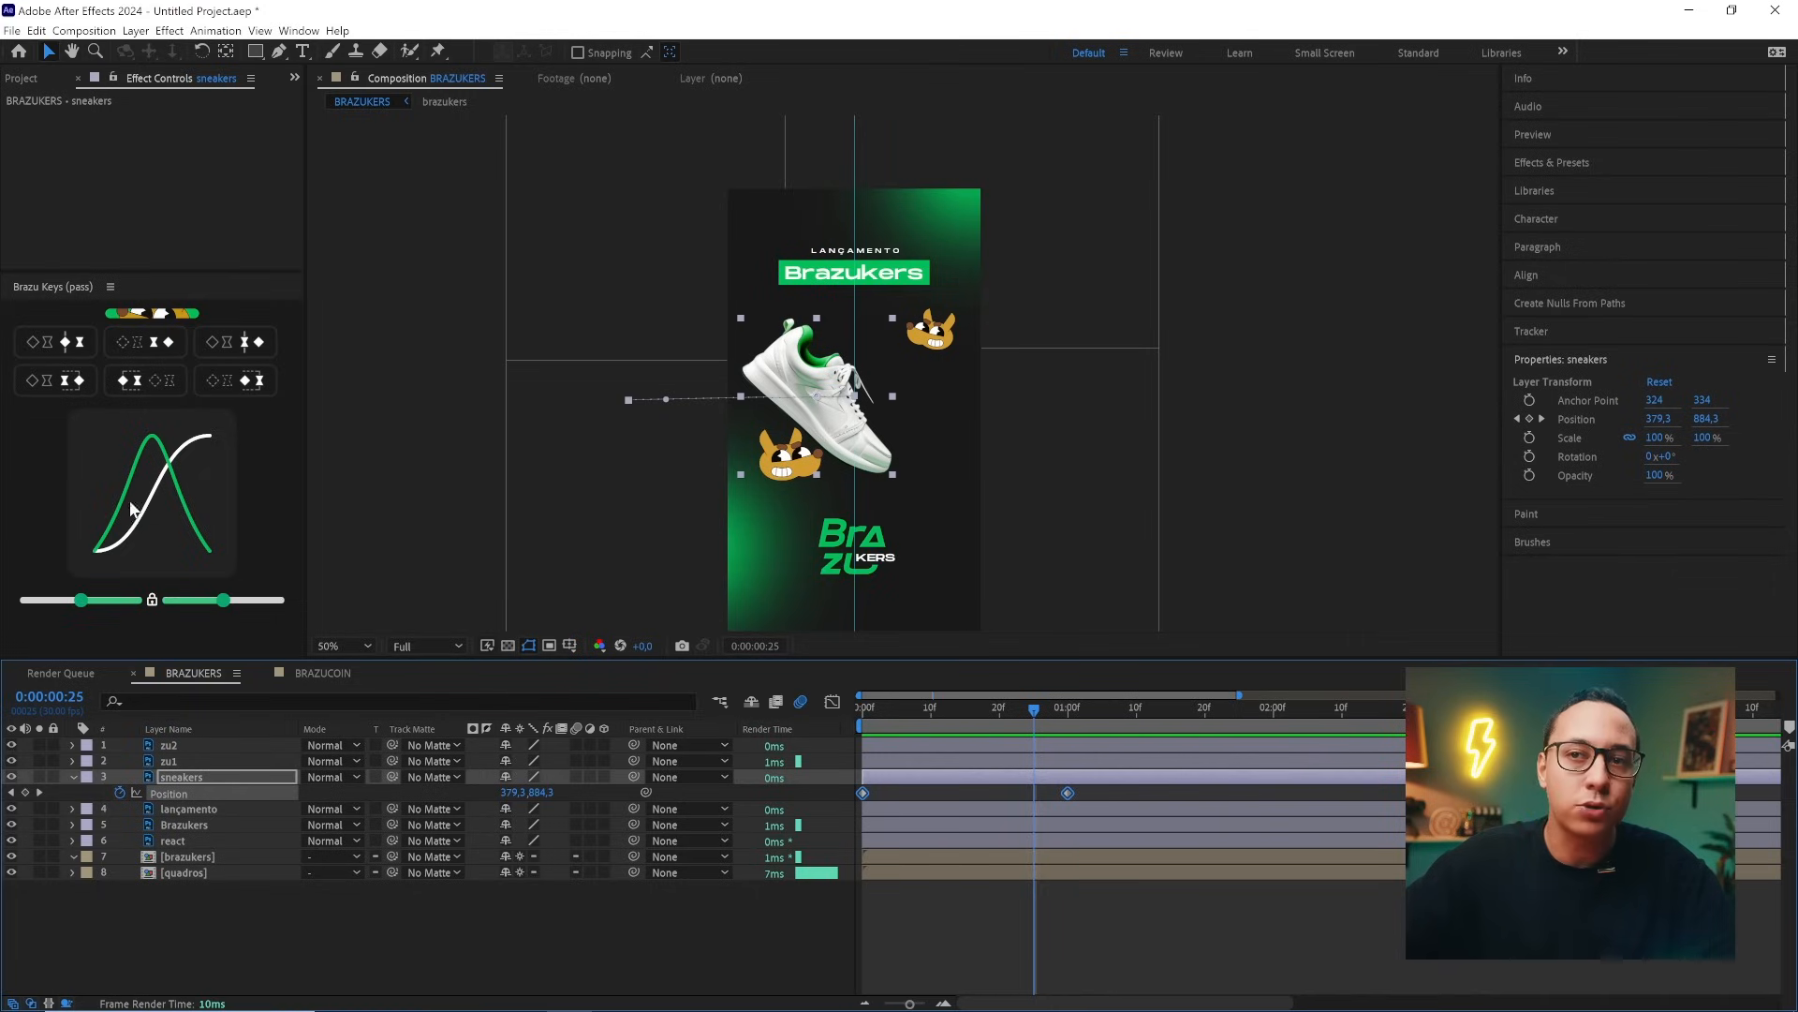
{"action": "left_click_drag", "start_coordinate": [222, 610], "coordinate": [266, 610]}
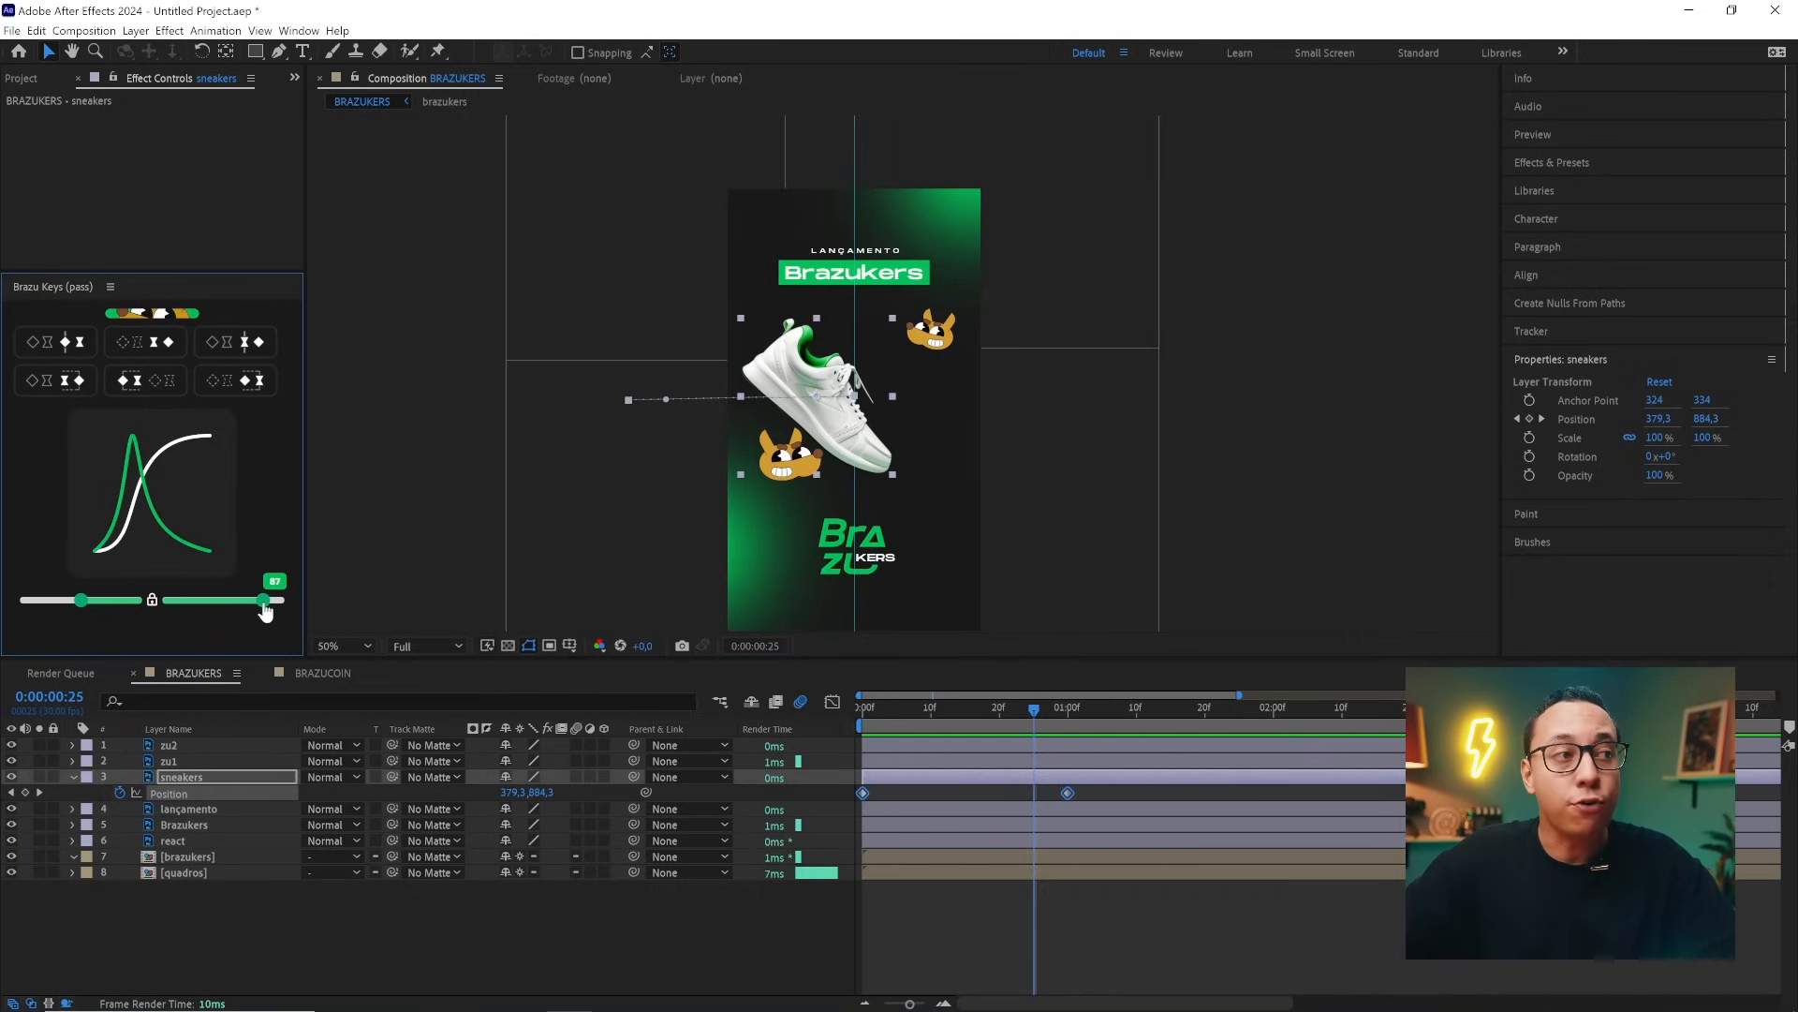
{"action": "left_click", "coordinate": [81, 601]}
{"action": "left_click_drag", "start_coordinate": [77, 607], "coordinate": [40, 607]}
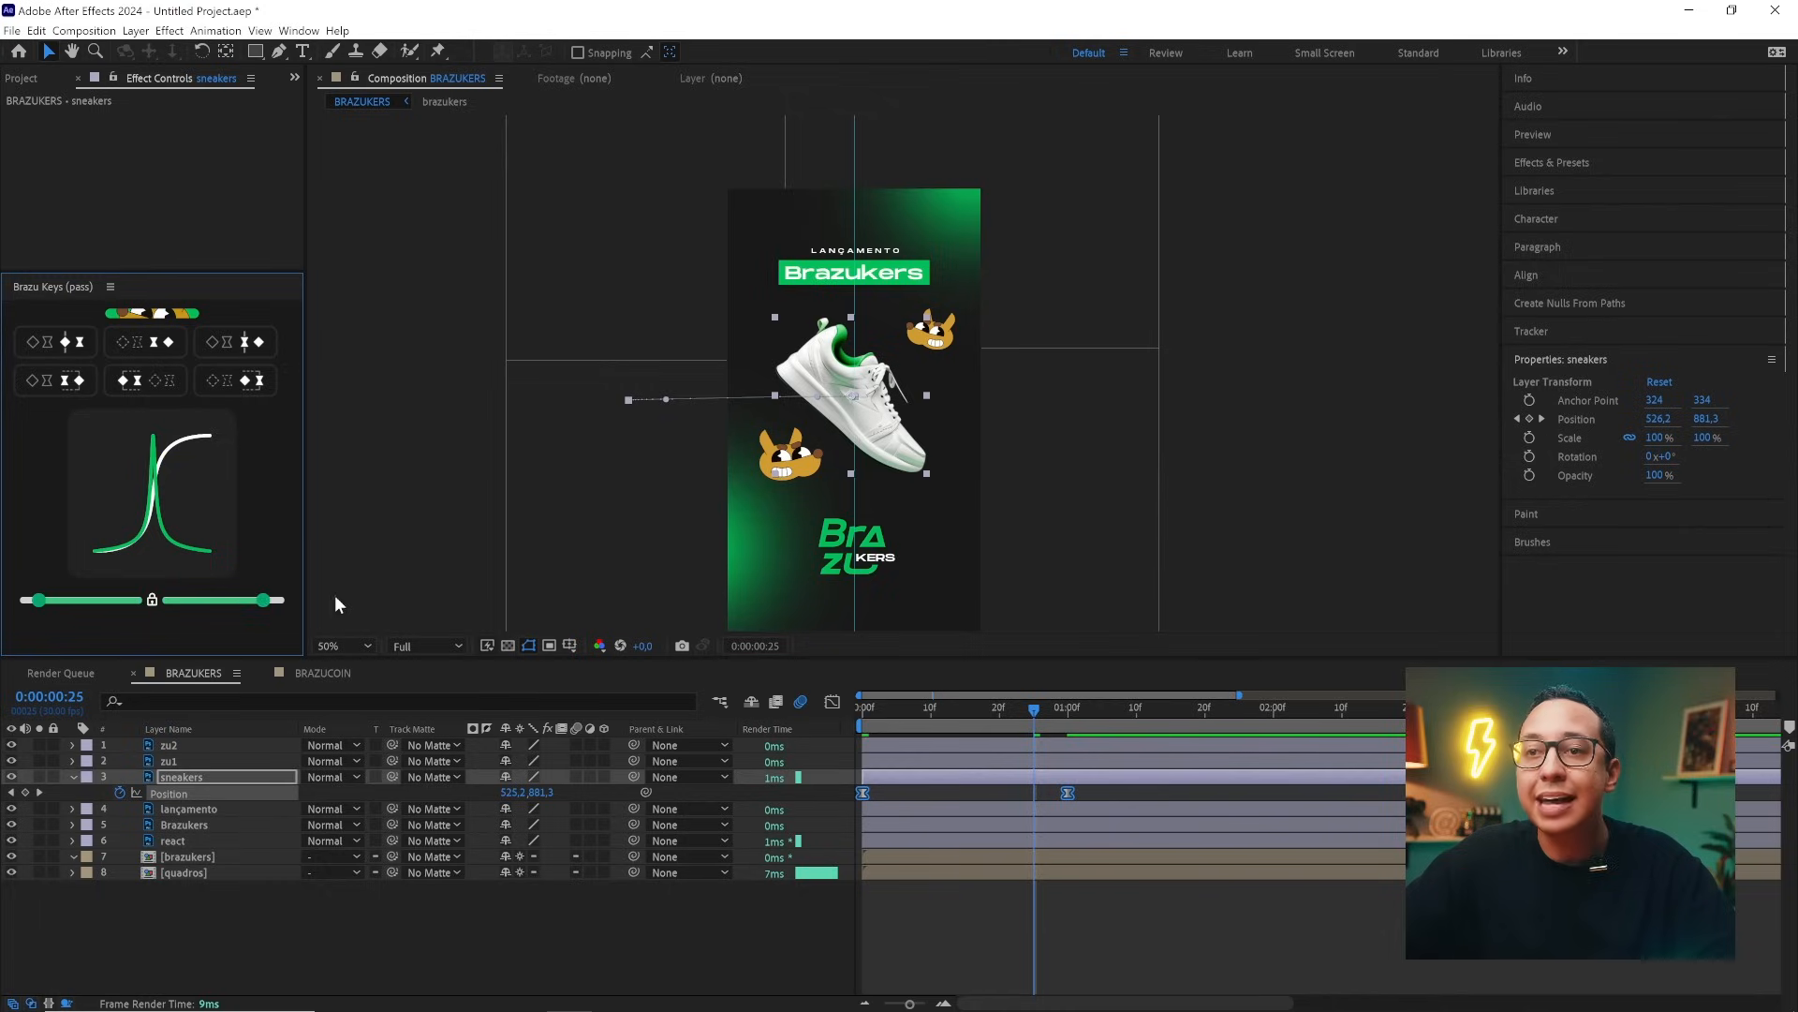
{"action": "left_click_drag", "start_coordinate": [264, 599], "coordinate": [256, 599]}
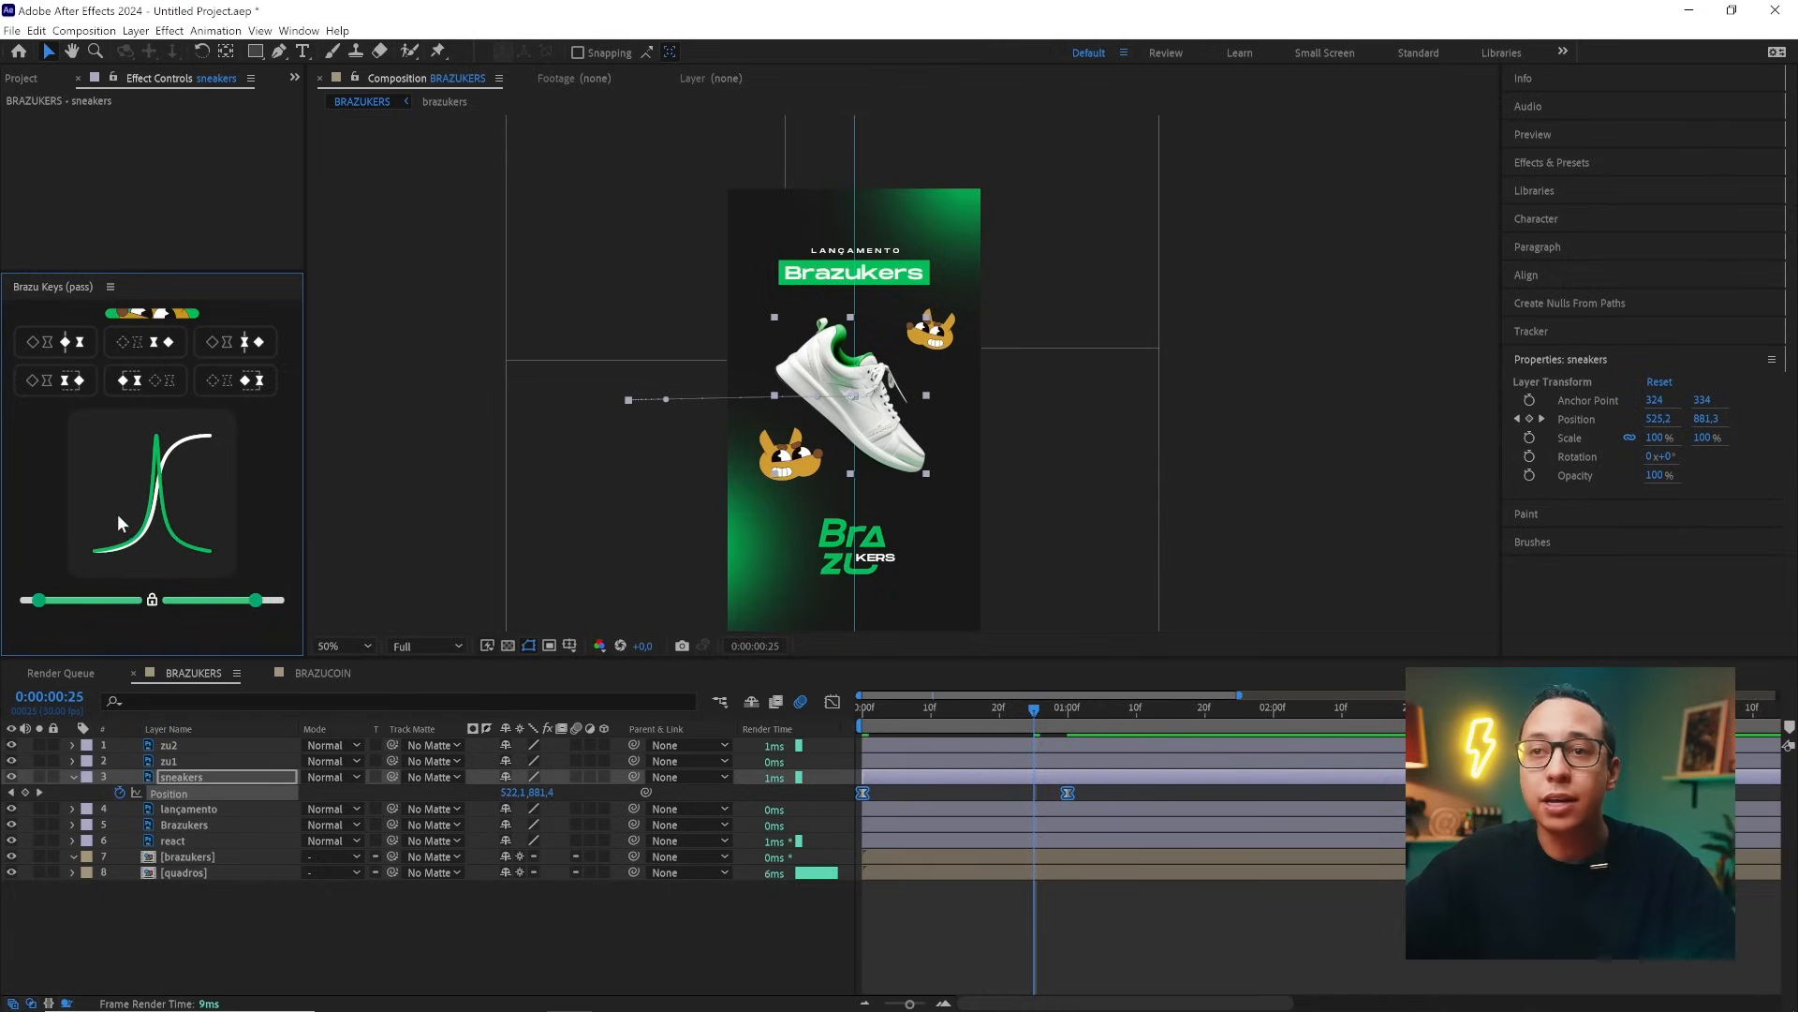
{"action": "left_click", "coordinate": [832, 703]}
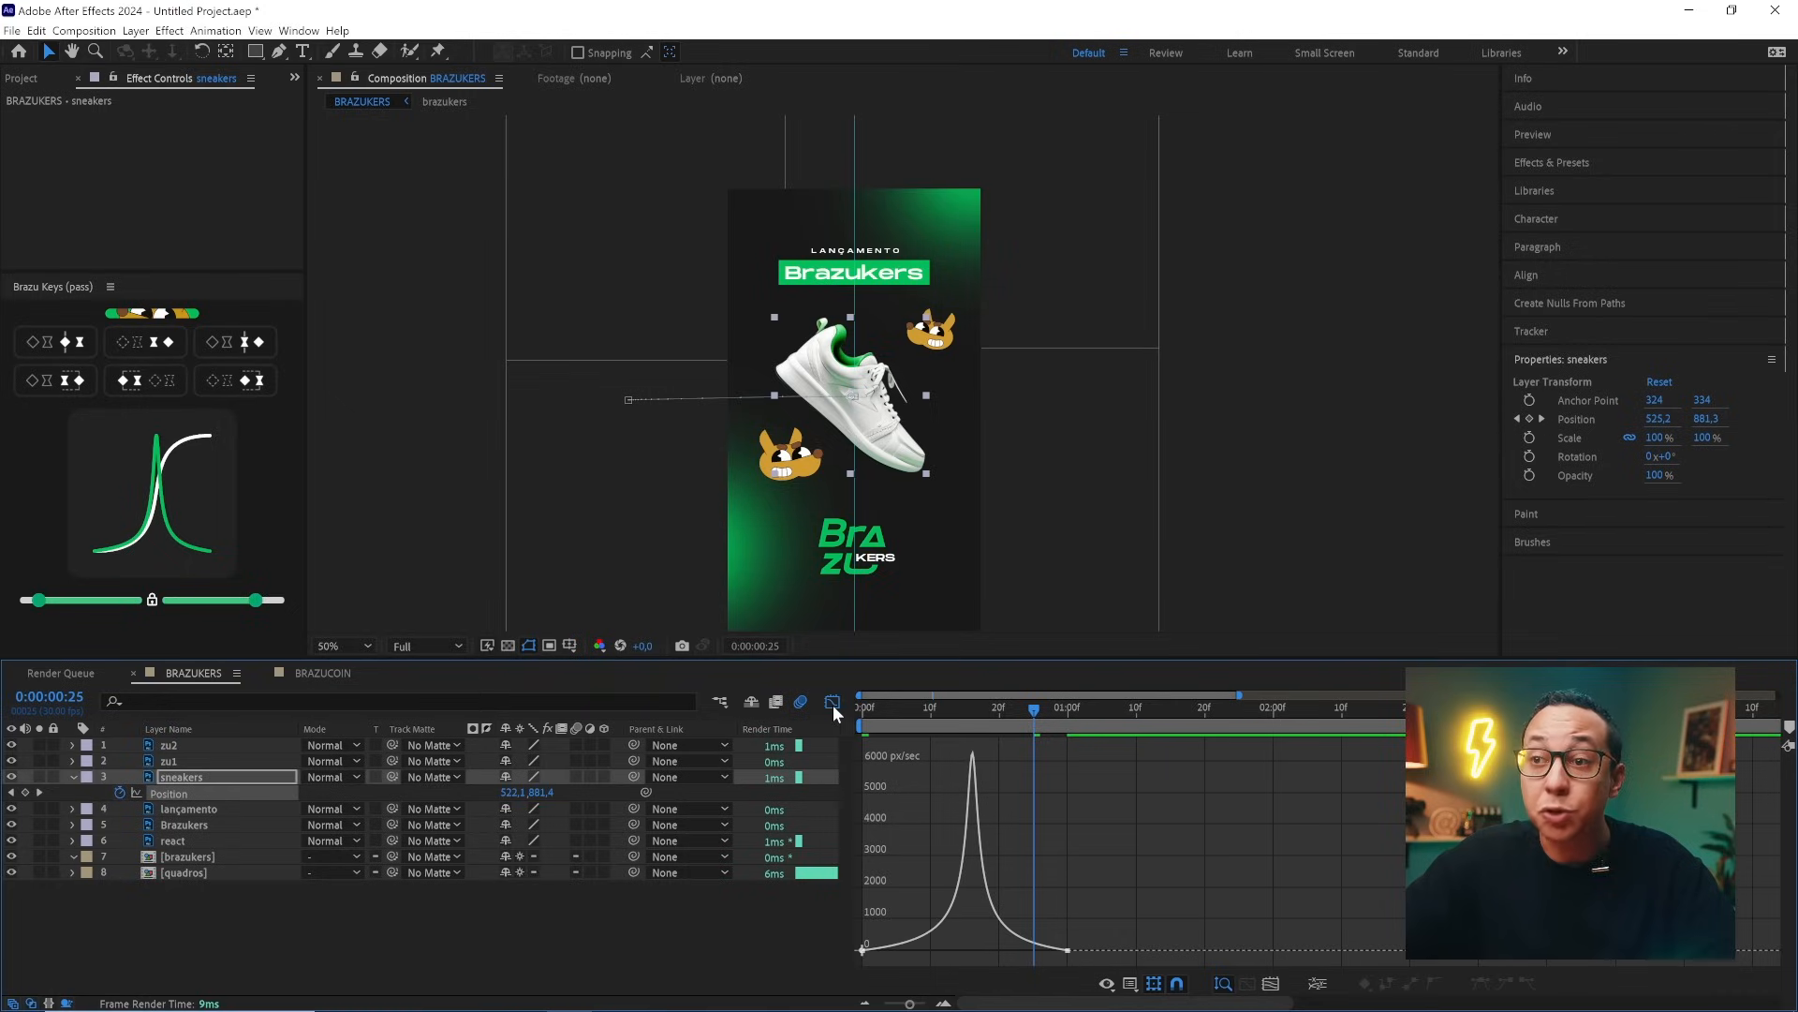
{"action": "left_click", "coordinate": [832, 706]}
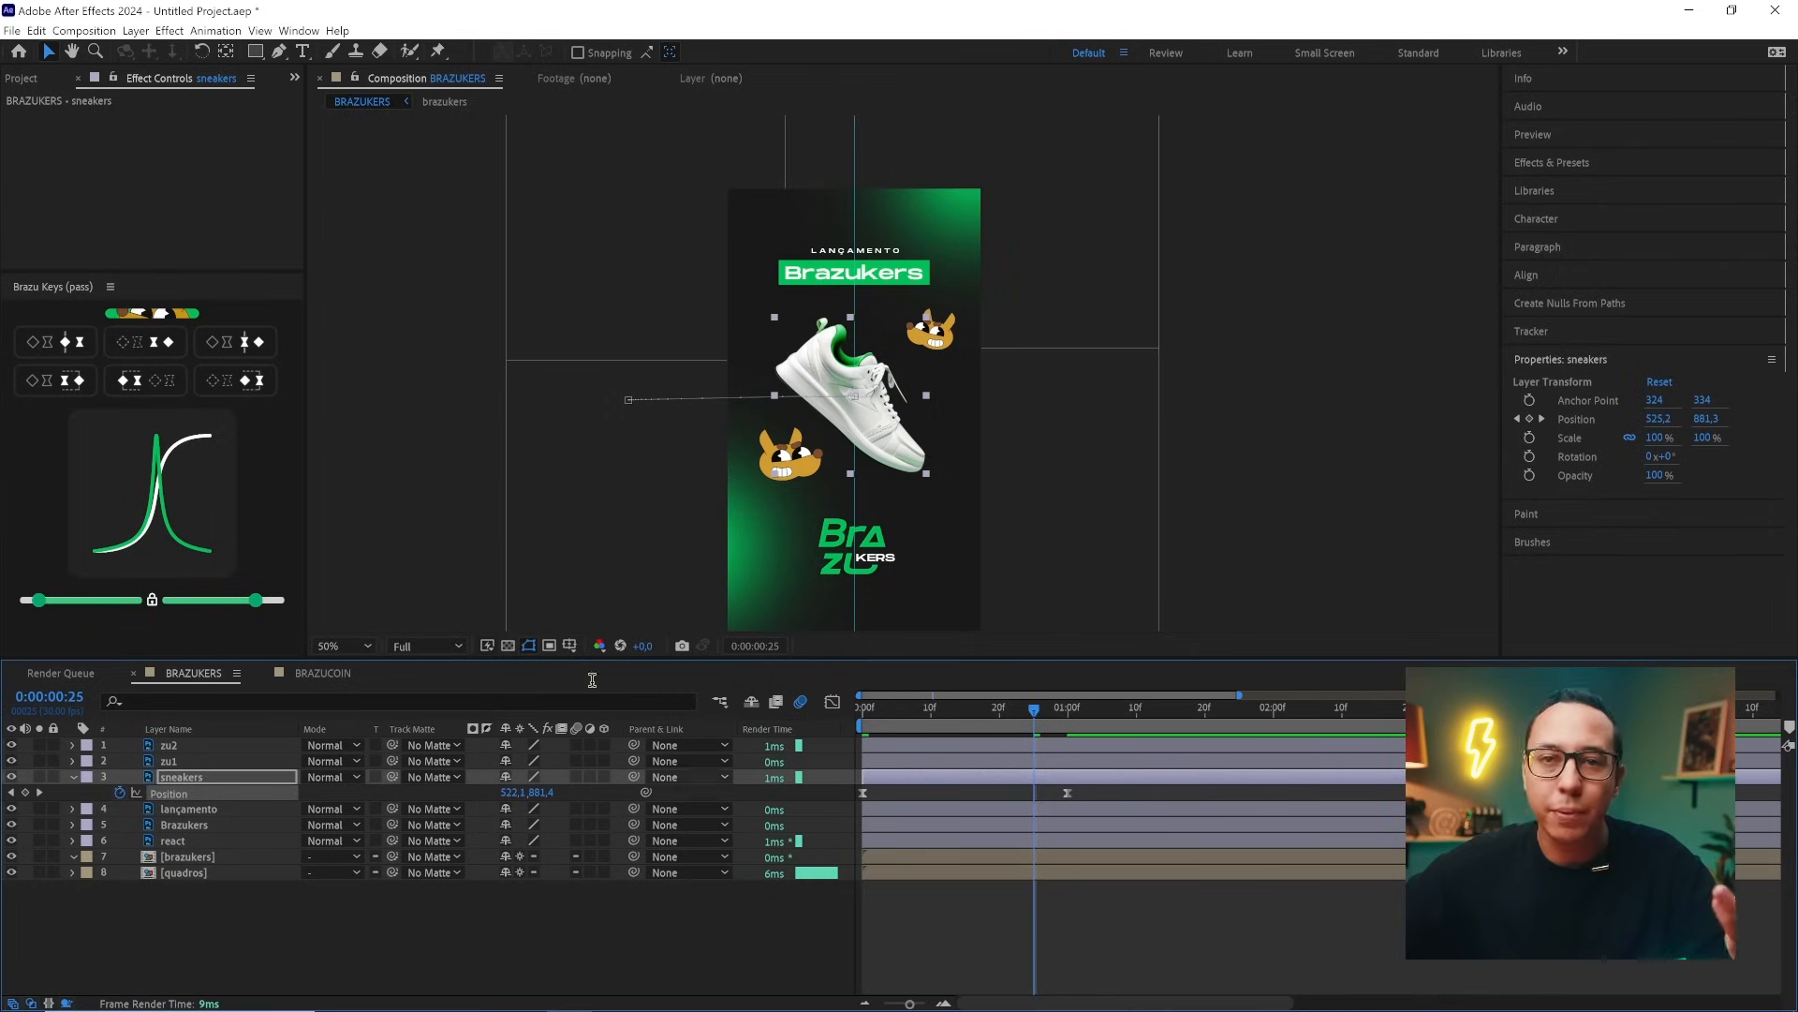
- Raise the Brazu Keys incoming influence almost to its maximum for a sharper curve and preview the sneakers animation from the start
{"action": "mouse_move", "coordinate": [257, 606]}
{"action": "mouse_move", "coordinate": [259, 610]}
{"action": "left_mouse_down"}
{"action": "mouse_move", "coordinate": [227, 609]}
{"action": "mouse_move", "coordinate": [251, 609]}
{"action": "left_mouse_up"}
{"action": "left_click_drag", "start_coordinate": [1034, 712], "coordinate": [868, 730]}
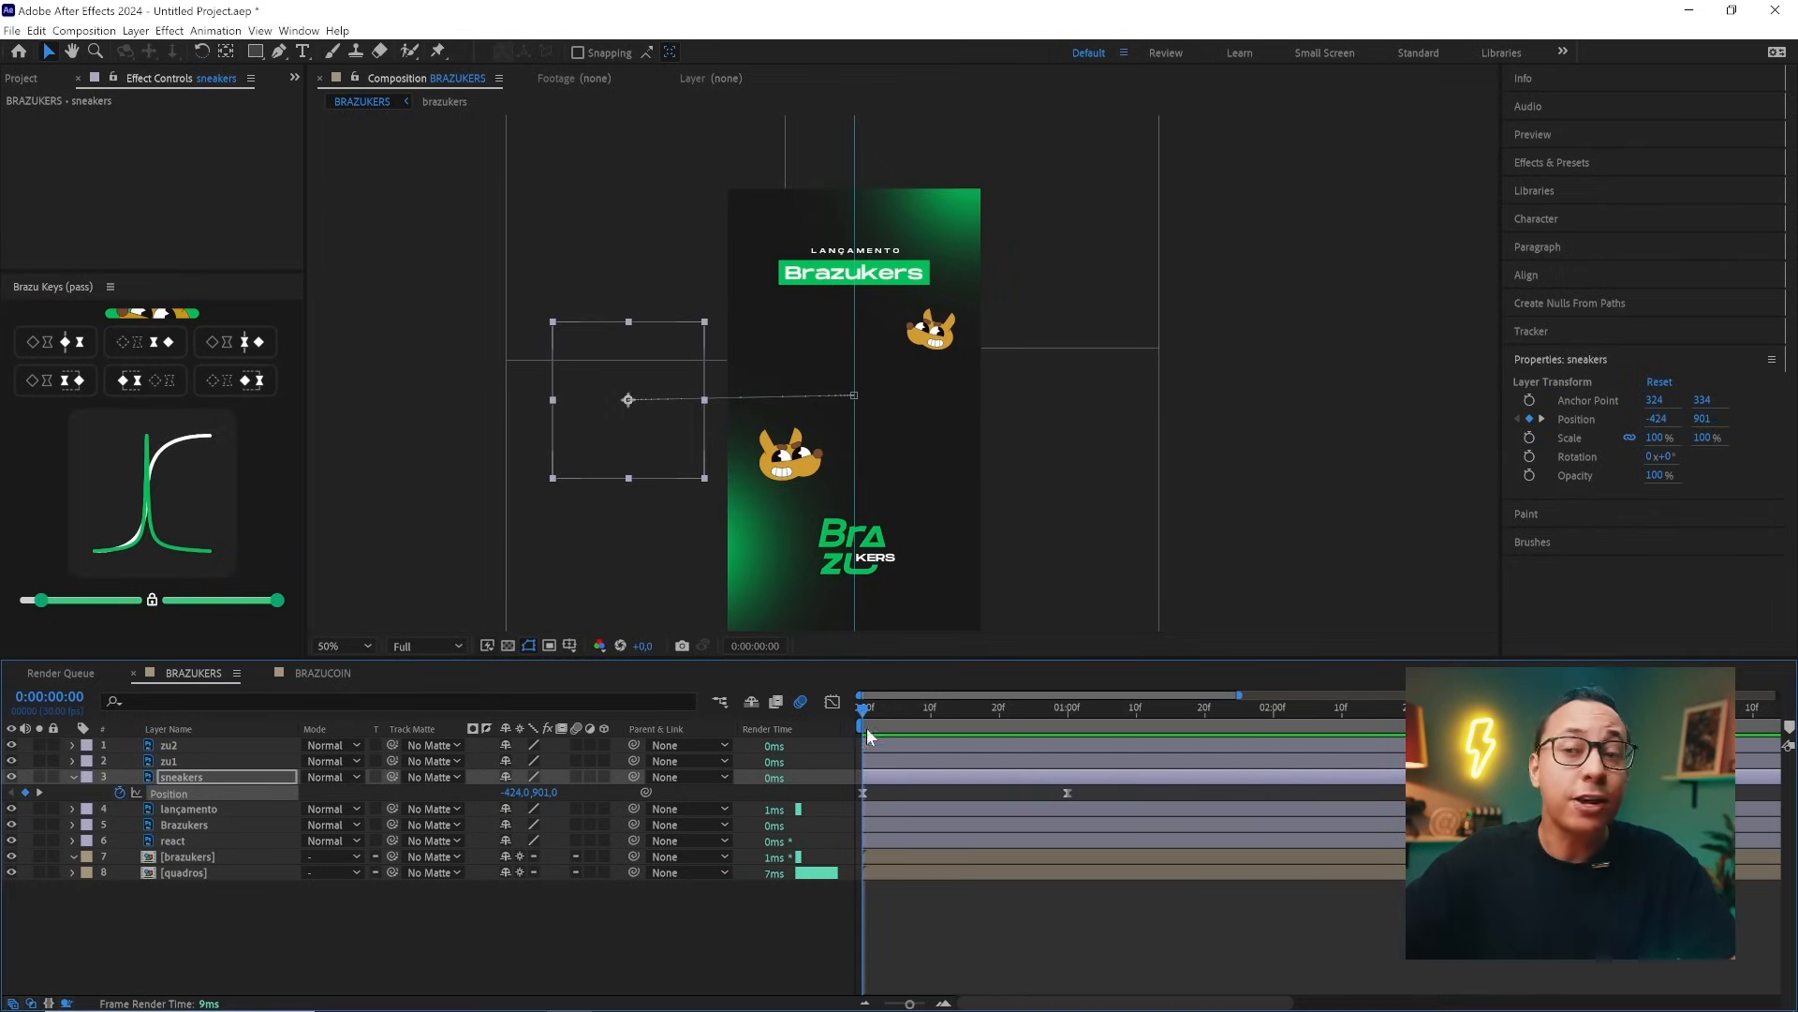
{"action": "key", "text": "space"}
{"action": "key", "text": "space"}
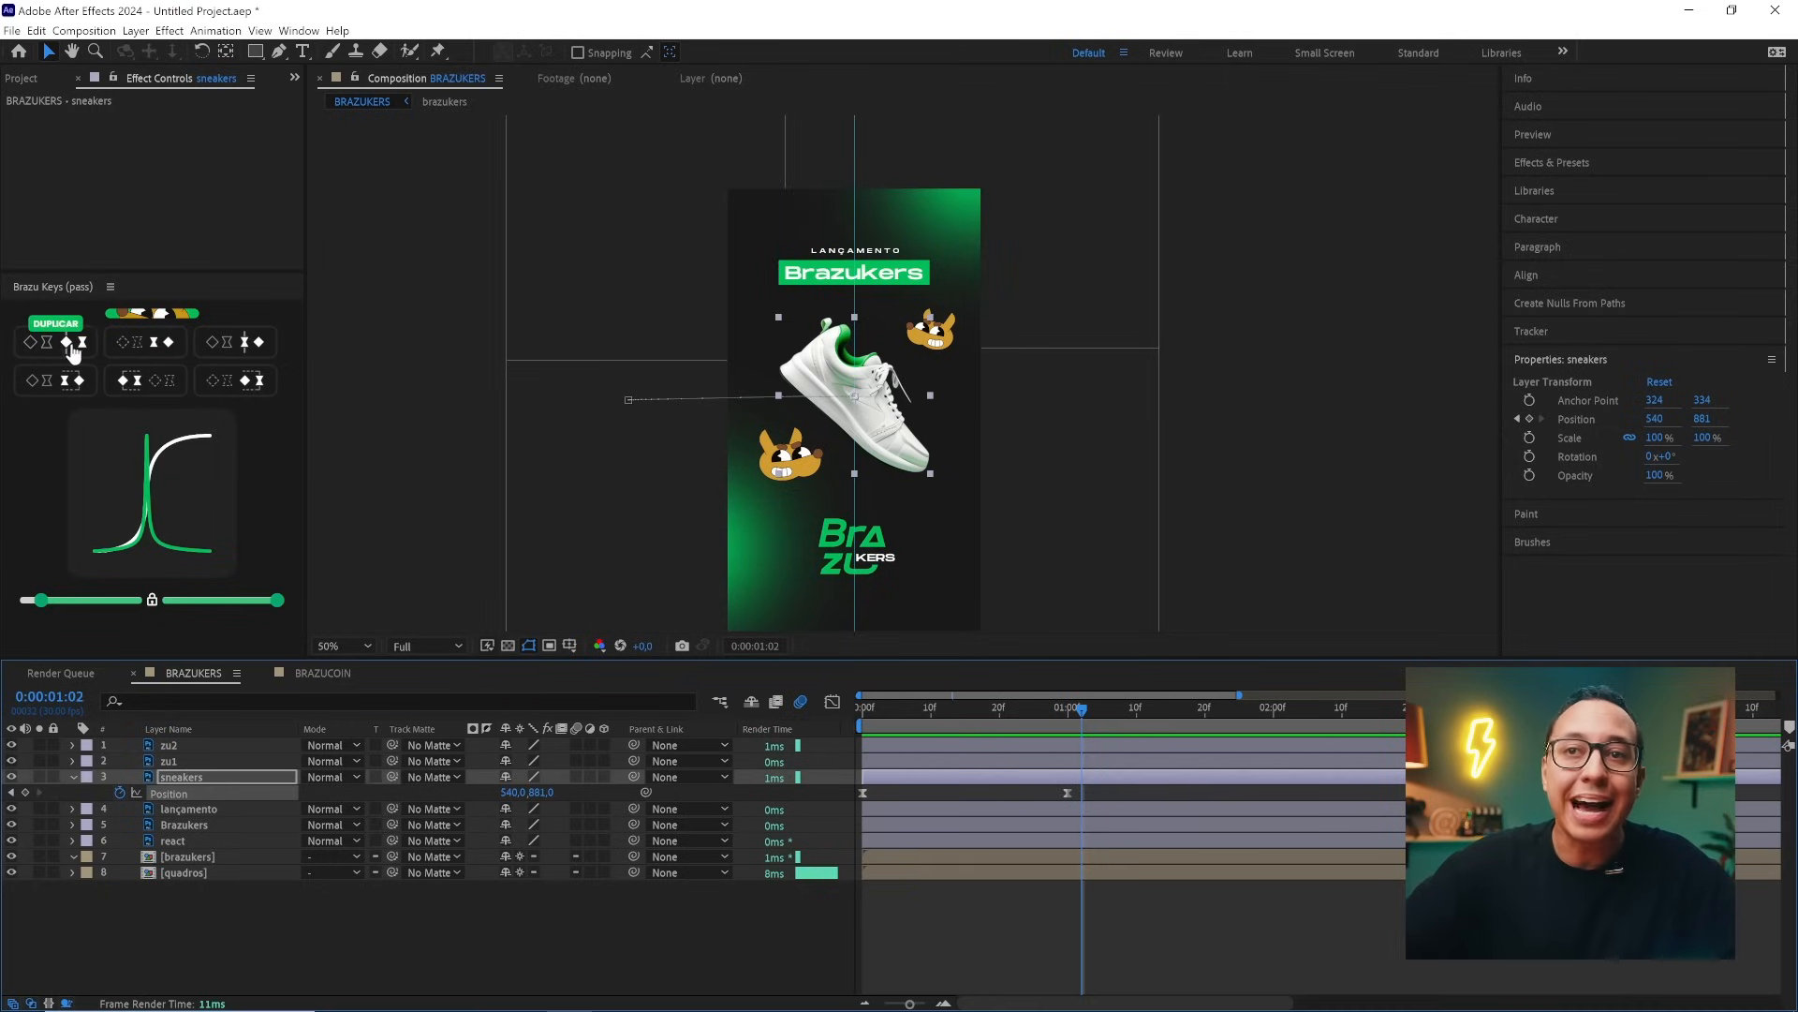
- Select both position keyframes of the sneakers layer
{"action": "left_click_drag", "start_coordinate": [1084, 793], "coordinate": [812, 809]}
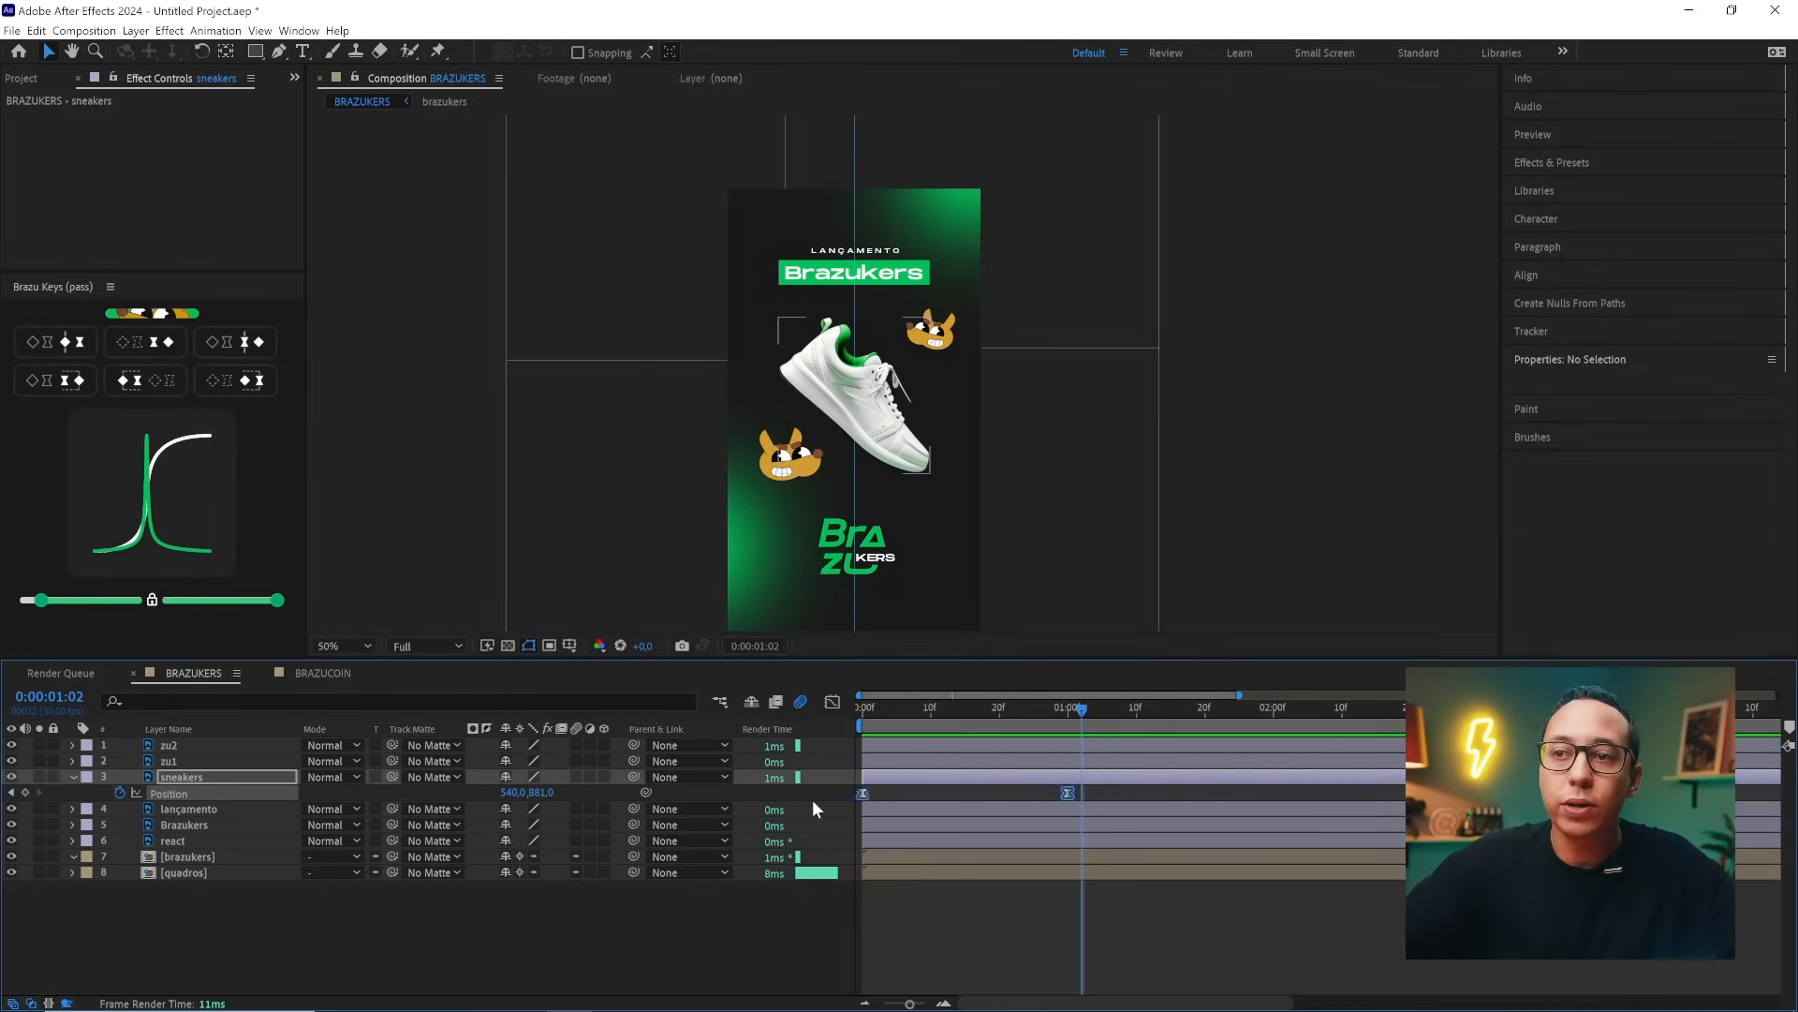